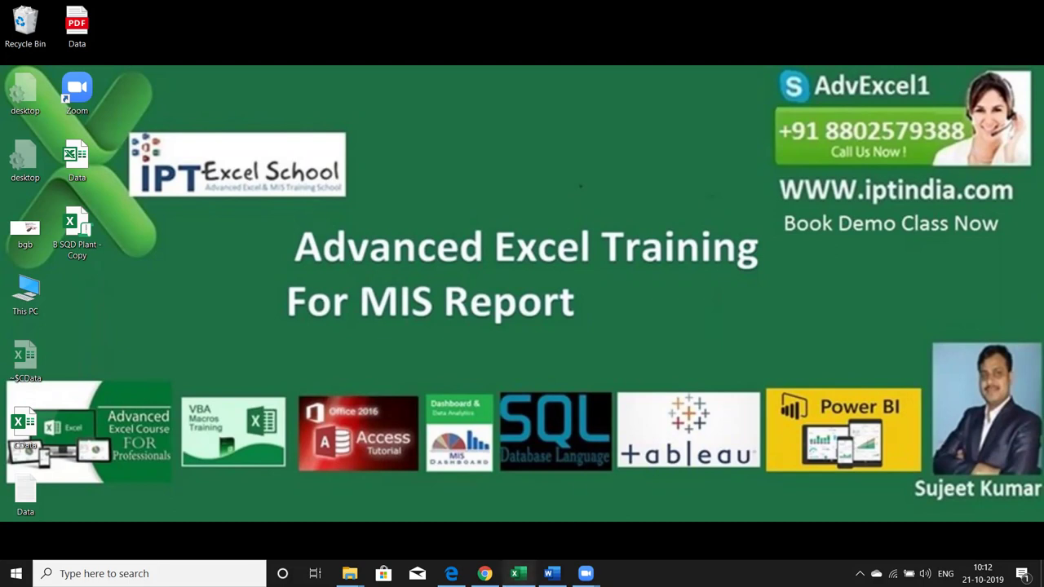
- Bring the Excel Book1 window to the front from the taskbar
left_click(515, 573)
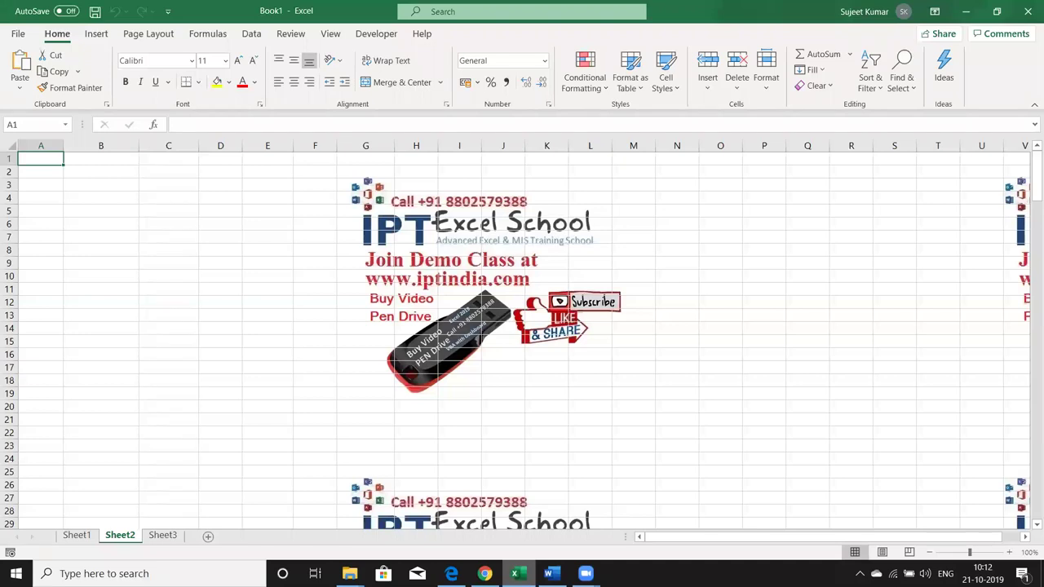
- Enter the headers Name, Roll and Marks in A1:C1
type("Name")
key("Tab")
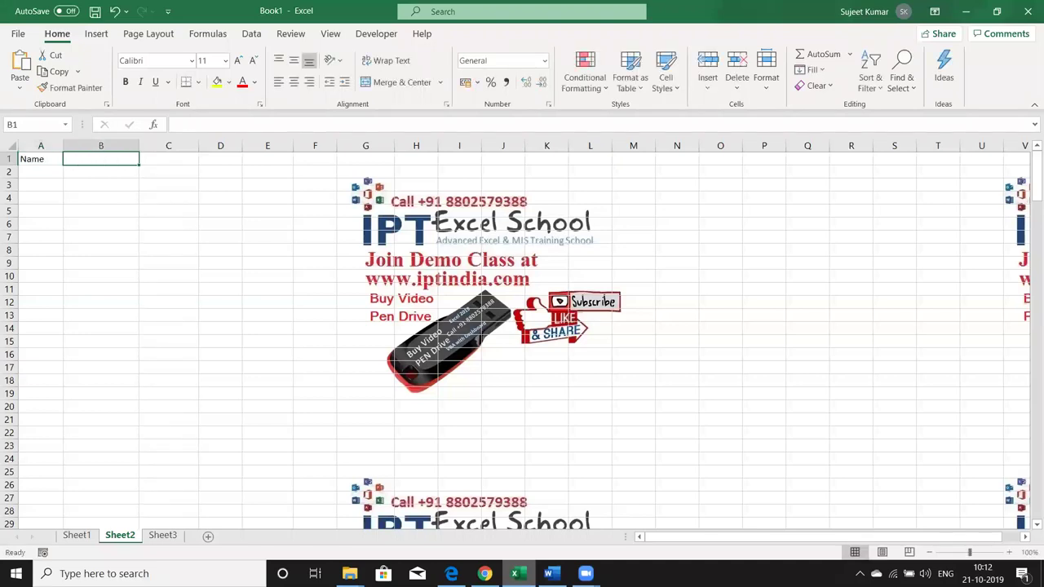
type("Roll")
key("Tab")
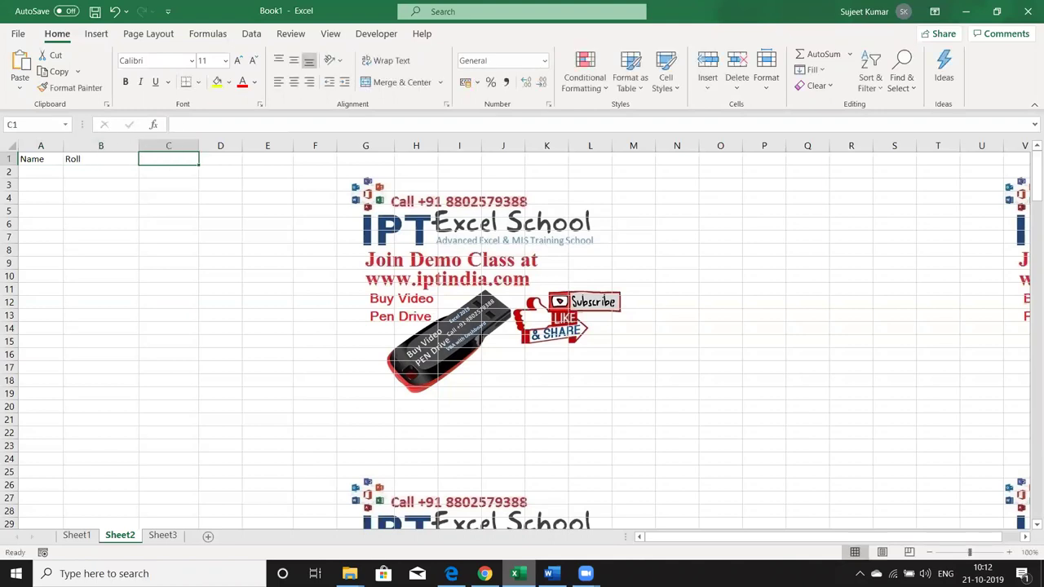
type("Marks")
key("Return")
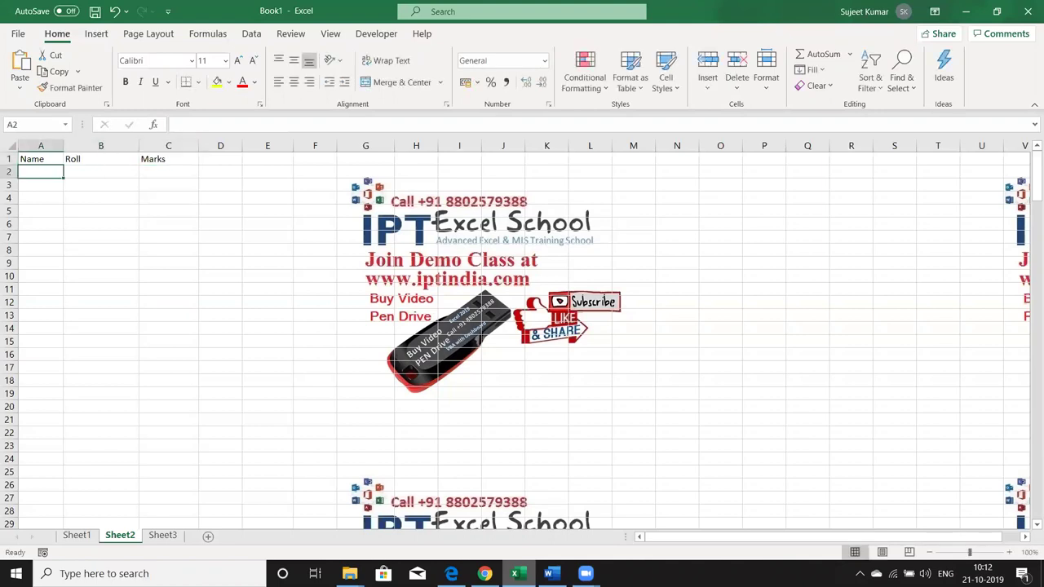
- Enter Puja in A2 and fill the student names down to A8
type("Puja")
key("Return")
left_click(40, 171)
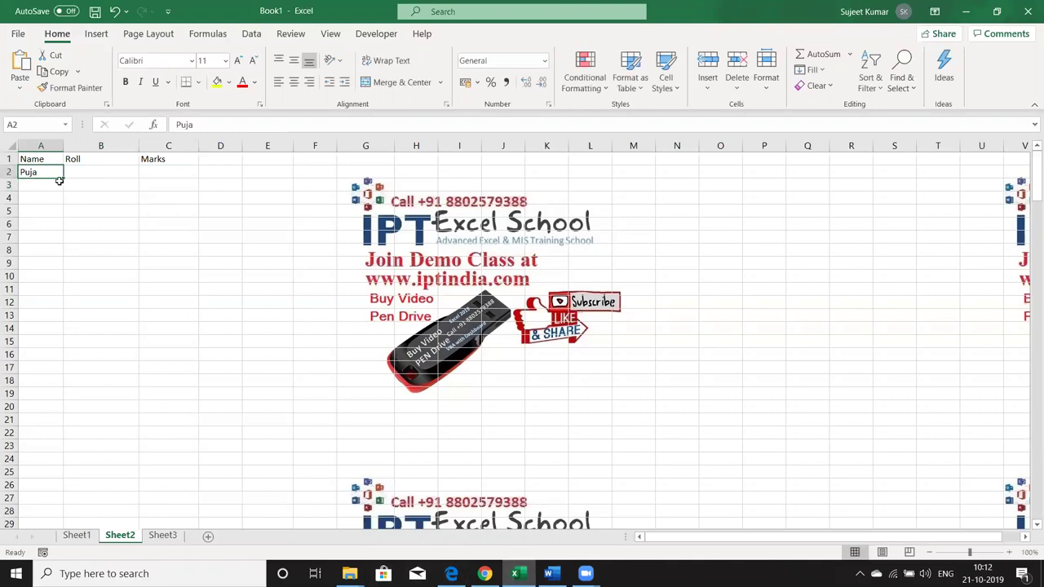
left_click_drag(62, 180, 64, 256)
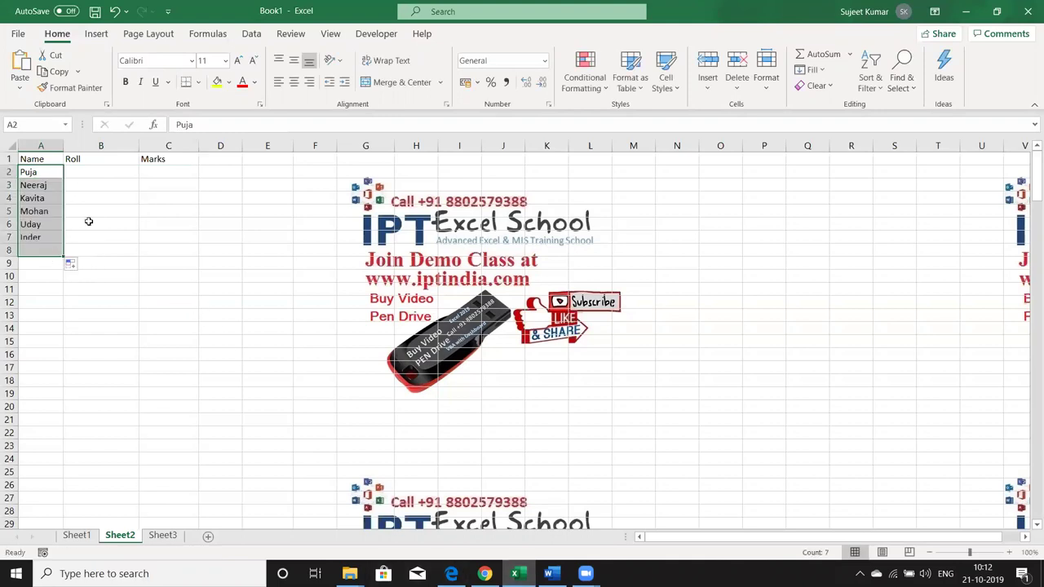
type("Yogesh")
- Number the Roll column 1–7 with 1 in B2 and =B2+1 filled down to B8
left_click(107, 177)
type("1")
key("Return")
type("=")
left_click(107, 177)
type("+1")
key("Return")
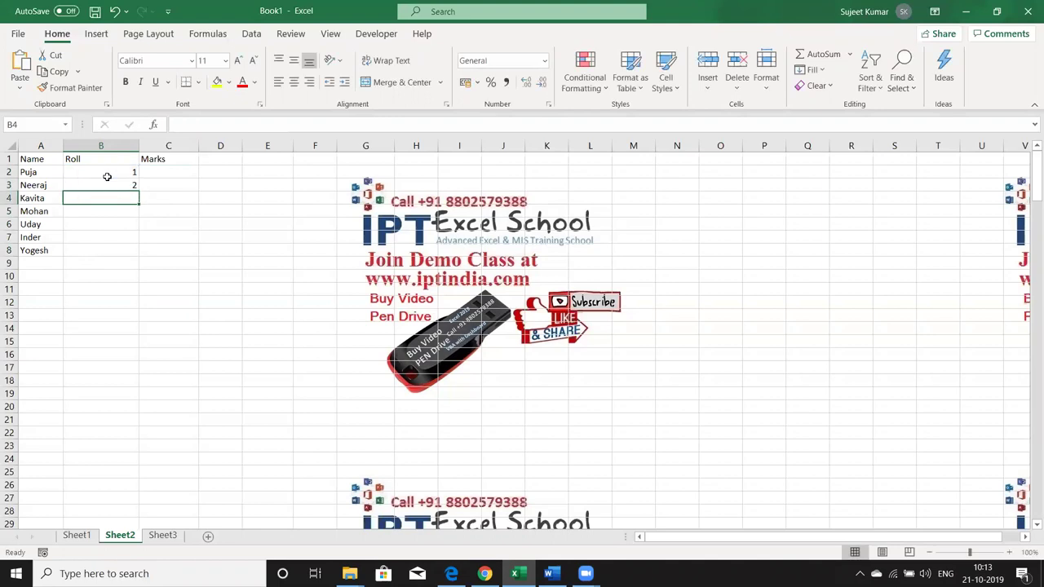
left_click_drag(106, 180, 107, 250)
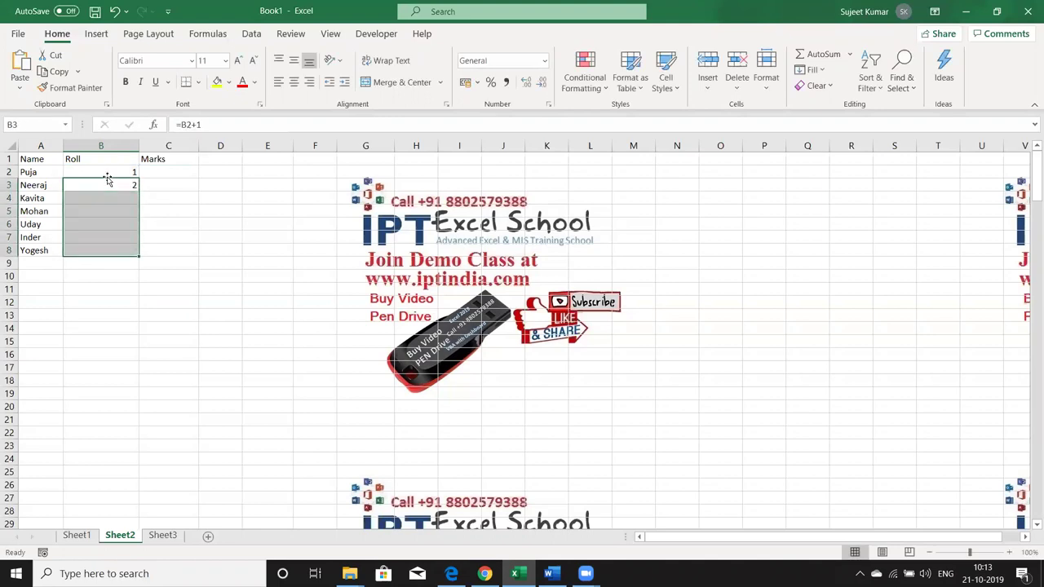
key("ctrl+d")
key("ctrl+Right")
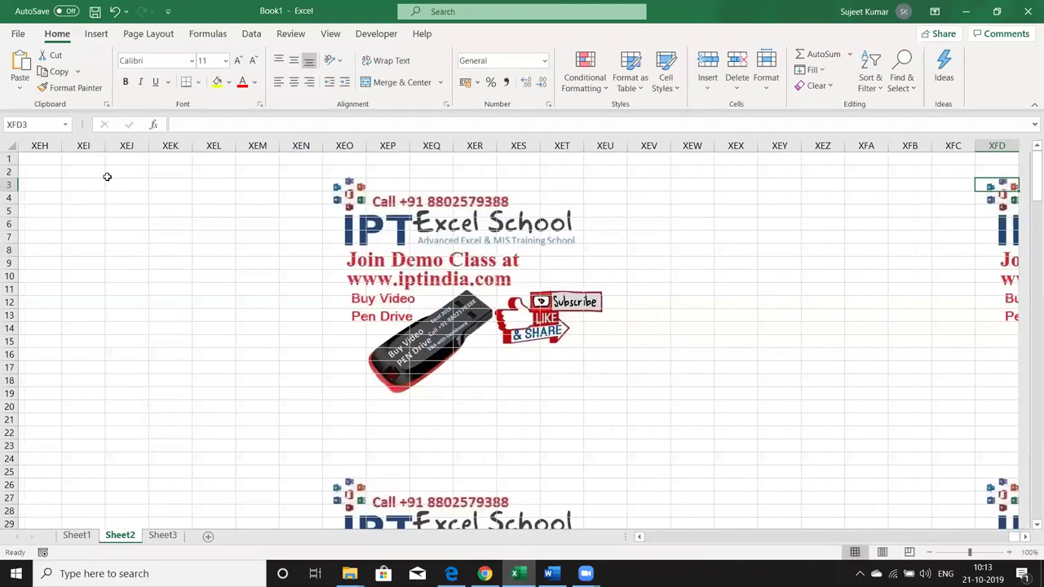
key("Home")
key("Up")
- Fill C2:C8 with a RANDBETWEEN formula giving random whole-number marks
key("Right")
key("Right")
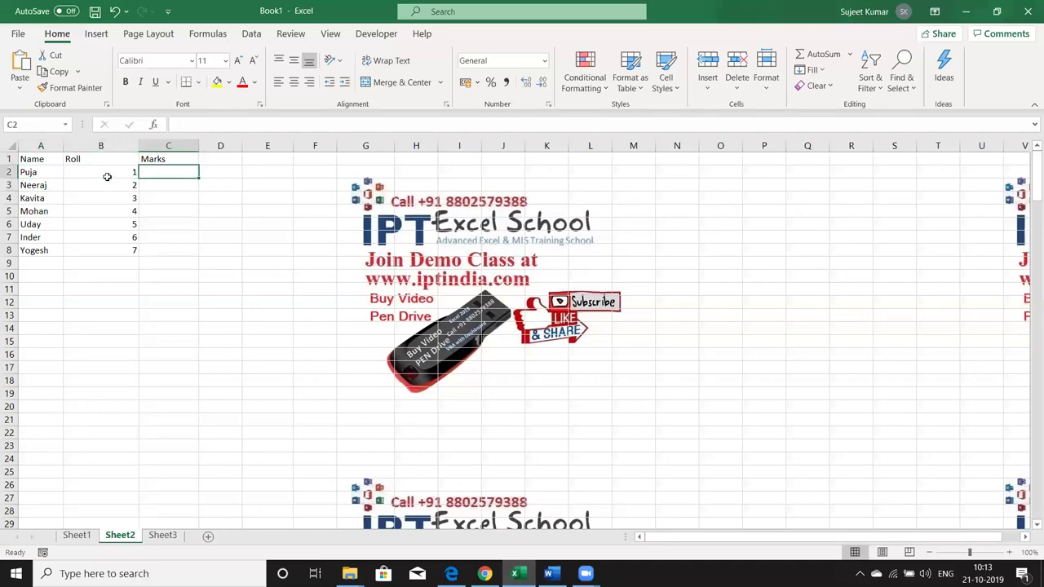
type("=ran")
key("Down")
key("Down")
key("Tab")
type("10,100")
key("Return")
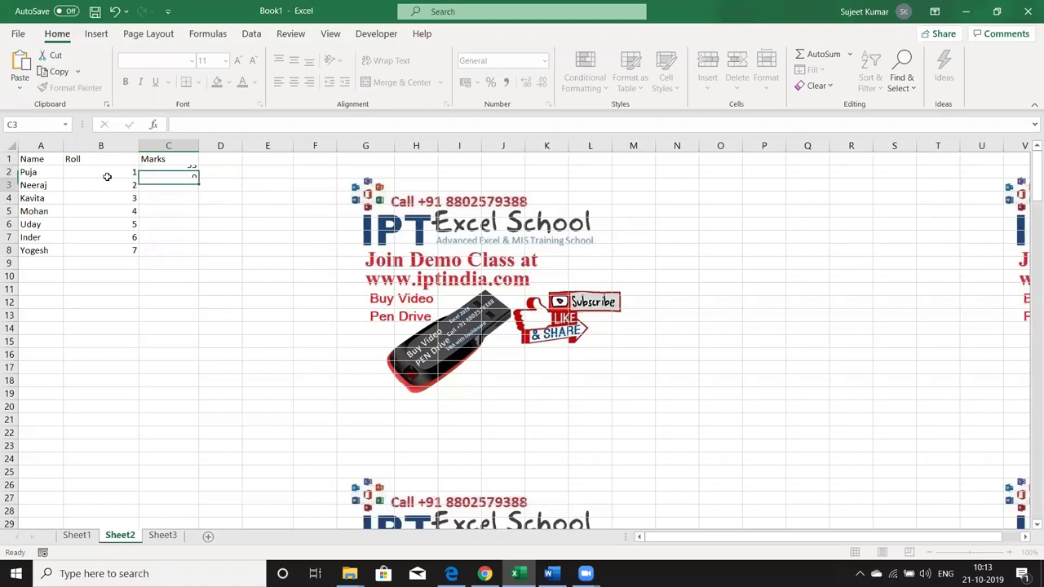
key("Left")
key("ctrl+Down")
key("Right")
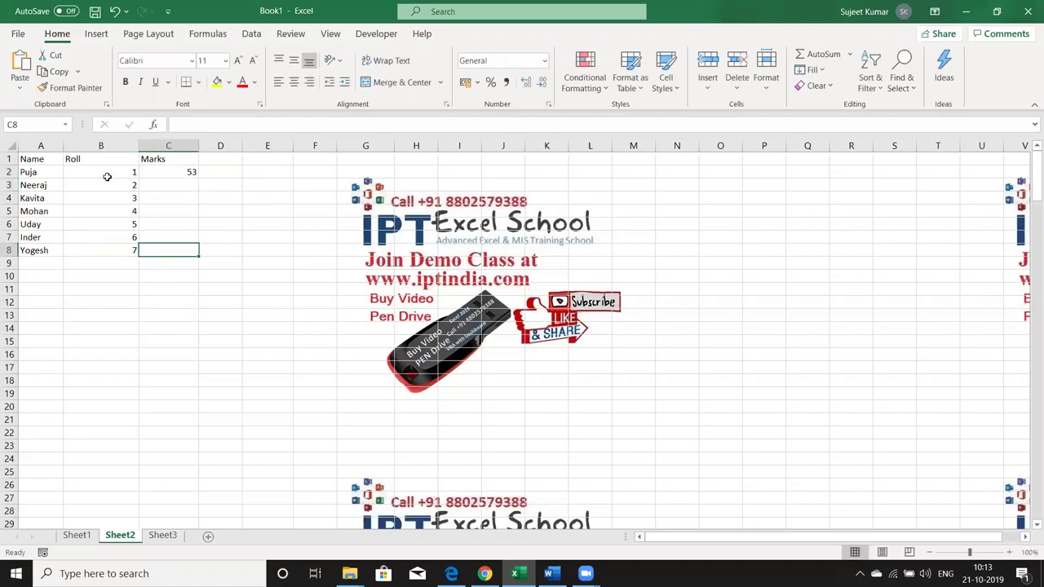
key("ctrl+shift+Up")
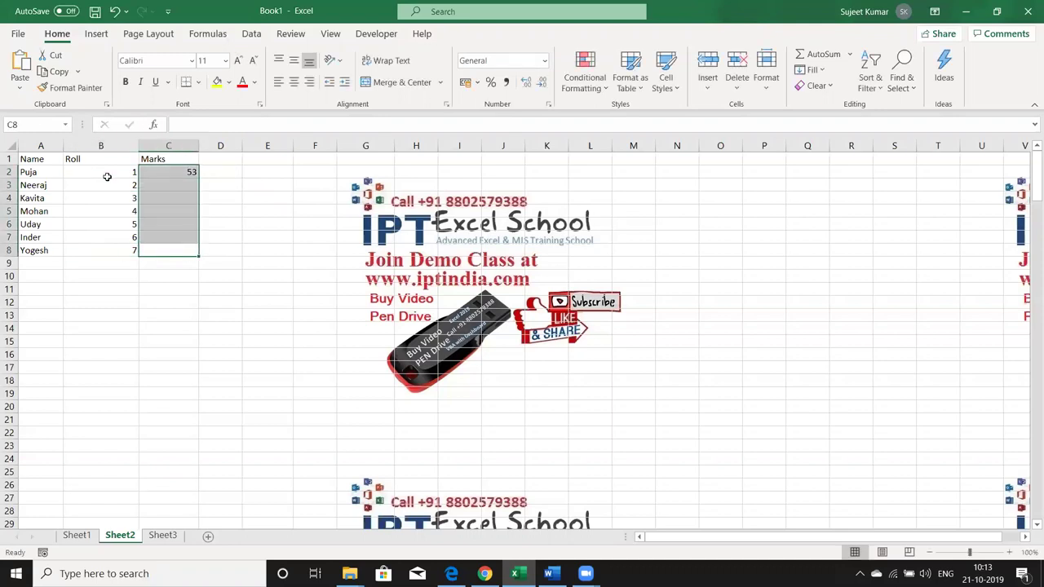
key("ctrl+d")
key("ctrl+Up")
key("Down")
key("Down")
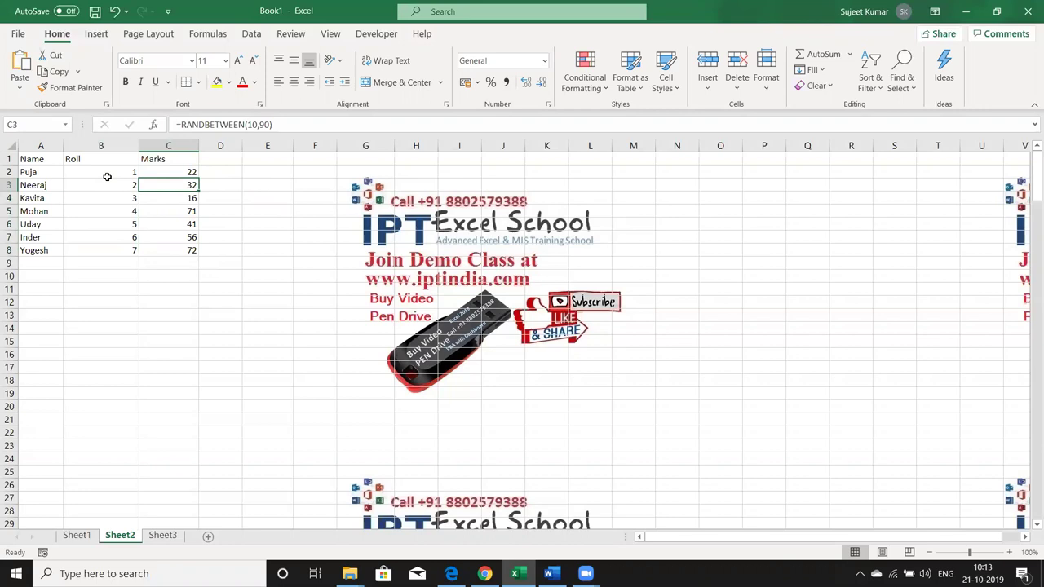
key("ctrl+Up")
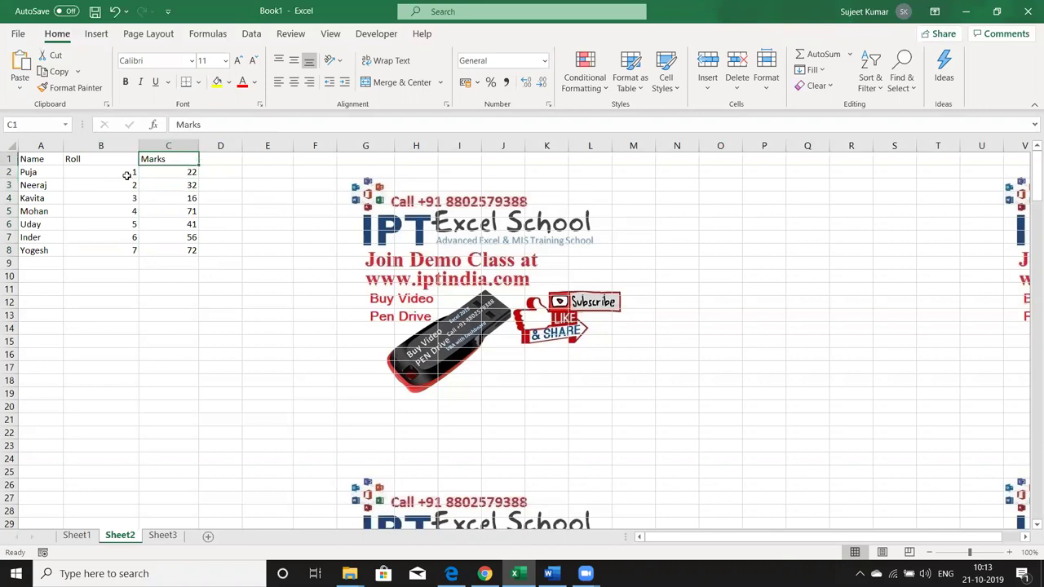
- Let the marks recalculate and select the whole table A1:C8
left_click(225, 187)
key("Return")
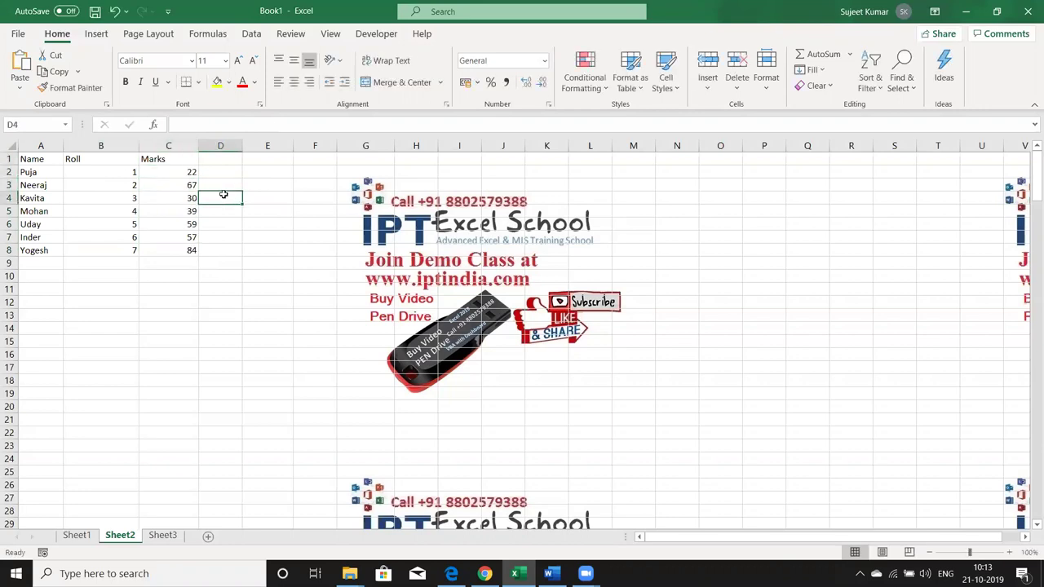
left_click_drag(168, 166, 137, 144)
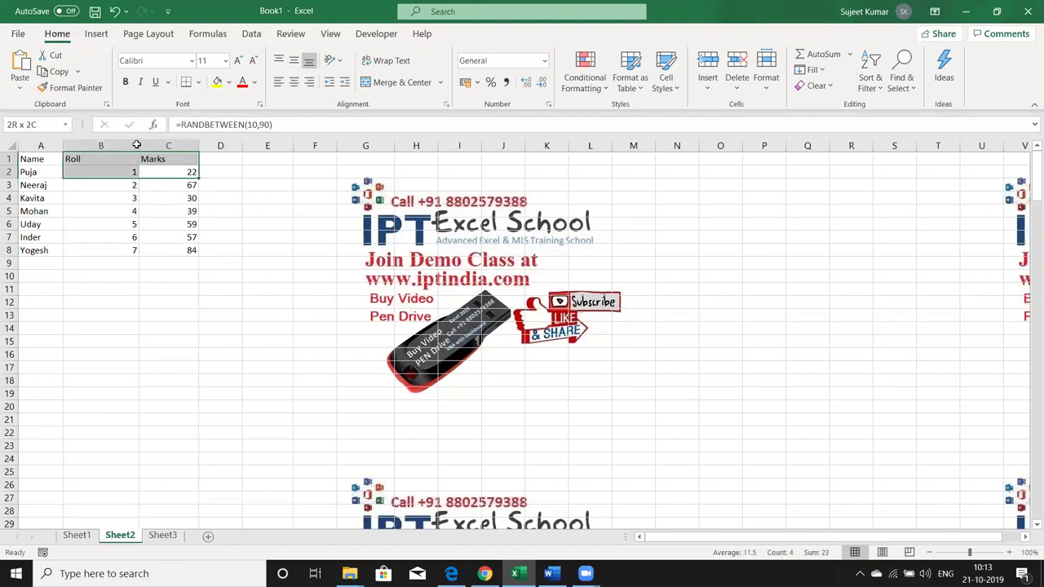
mouse_move(137, 145)
left_mouse_down()
mouse_move(37, 158)
mouse_move(187, 249)
left_mouse_up()
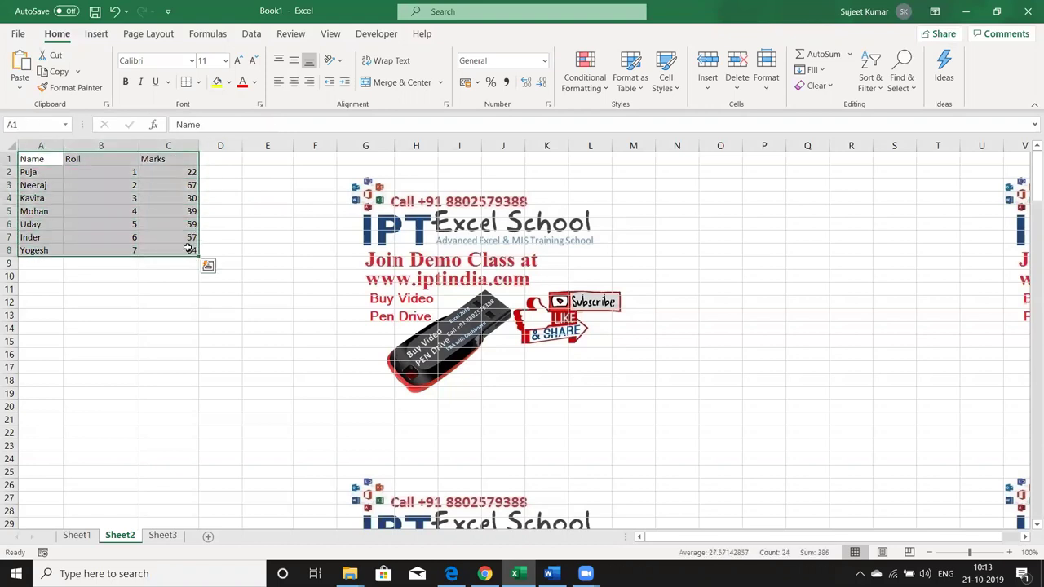
- Give the table A1:C8 All Borders and a yellow fill
left_click(197, 82)
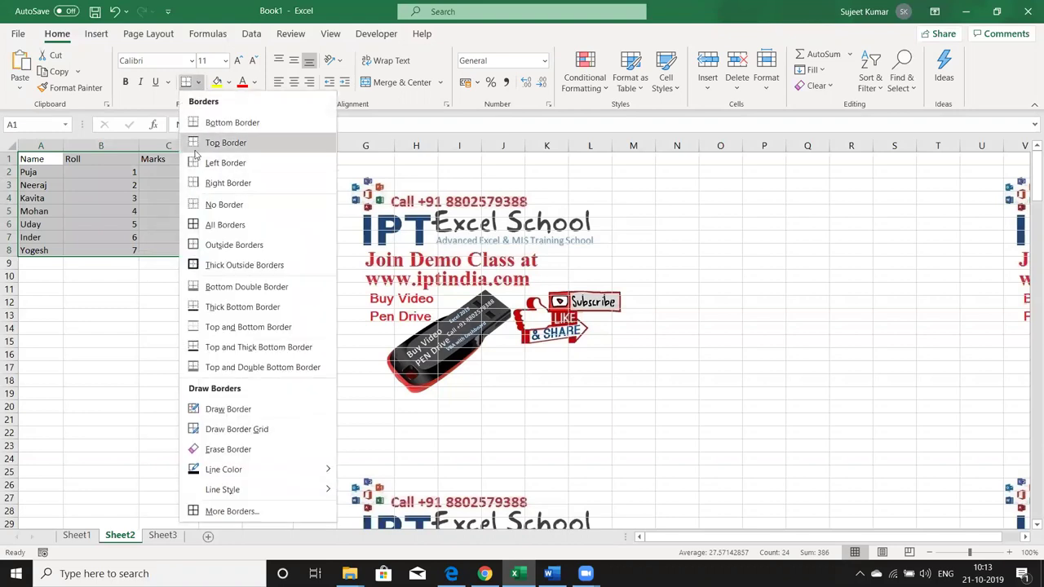
left_click(222, 224)
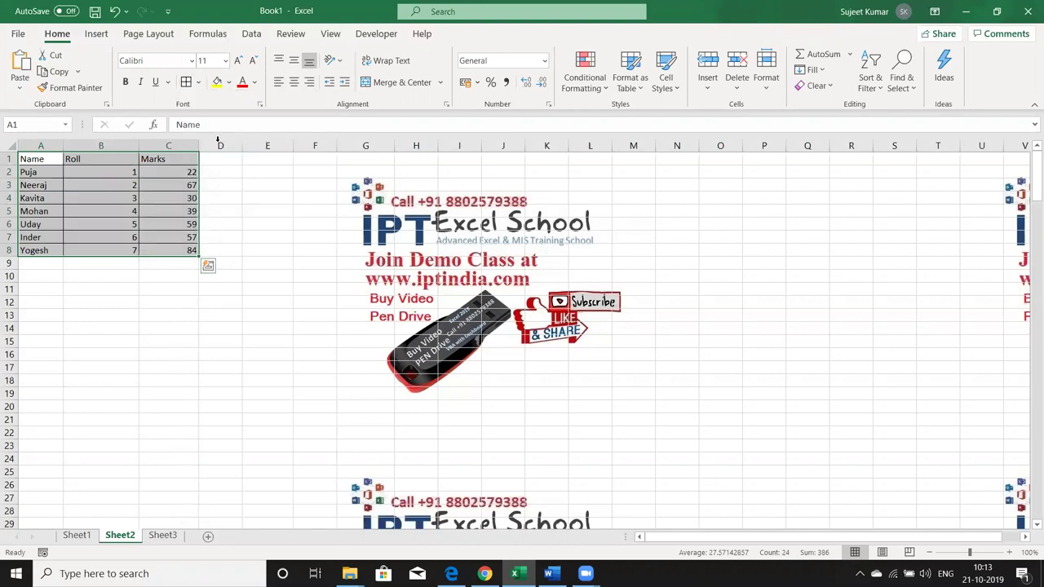
left_click(217, 82)
- Copy the table, paste it normally at N1, then undo that paste
key("ctrl+c")
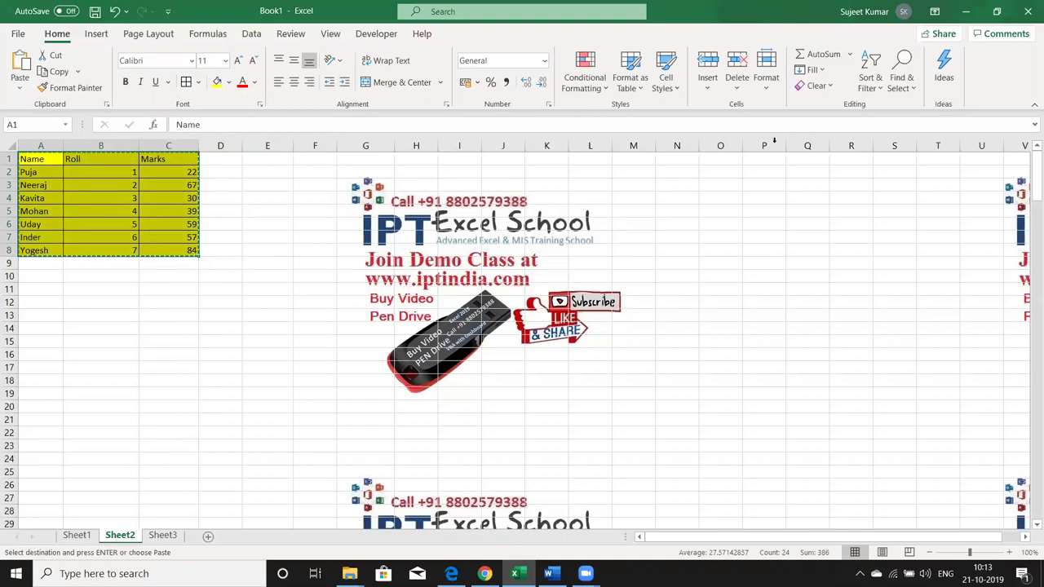
left_click(661, 160)
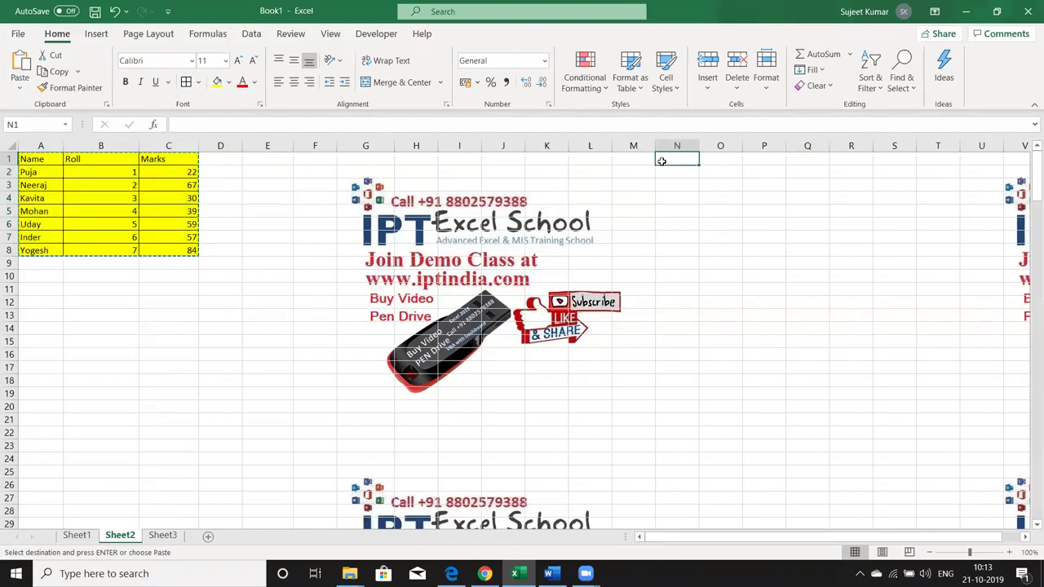
key("ctrl+v")
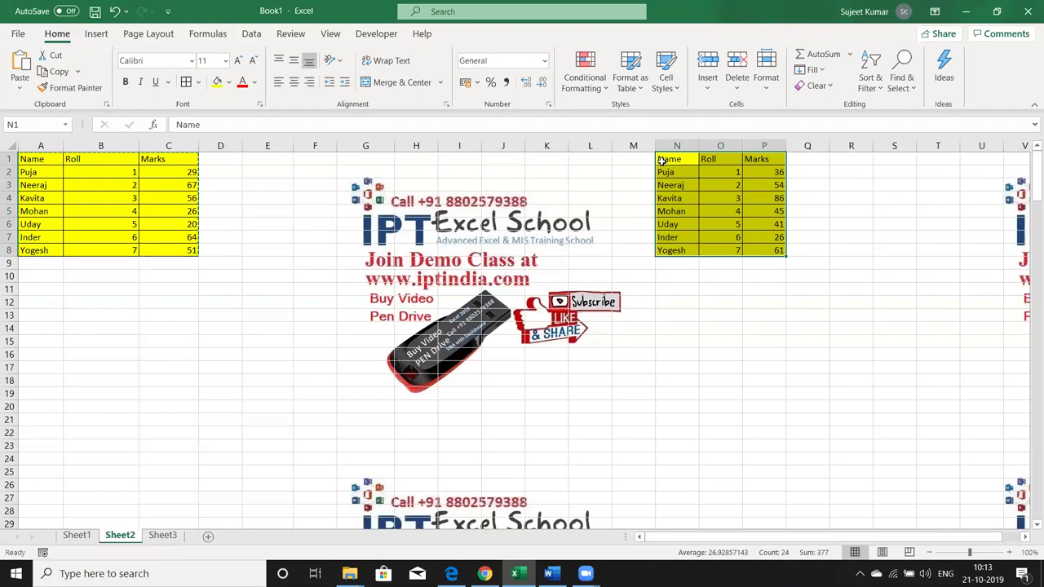
key("ctrl+z")
left_click(684, 165)
- Paste the copied table at N1 as Formulas only through Paste Special
right_click(686, 165)
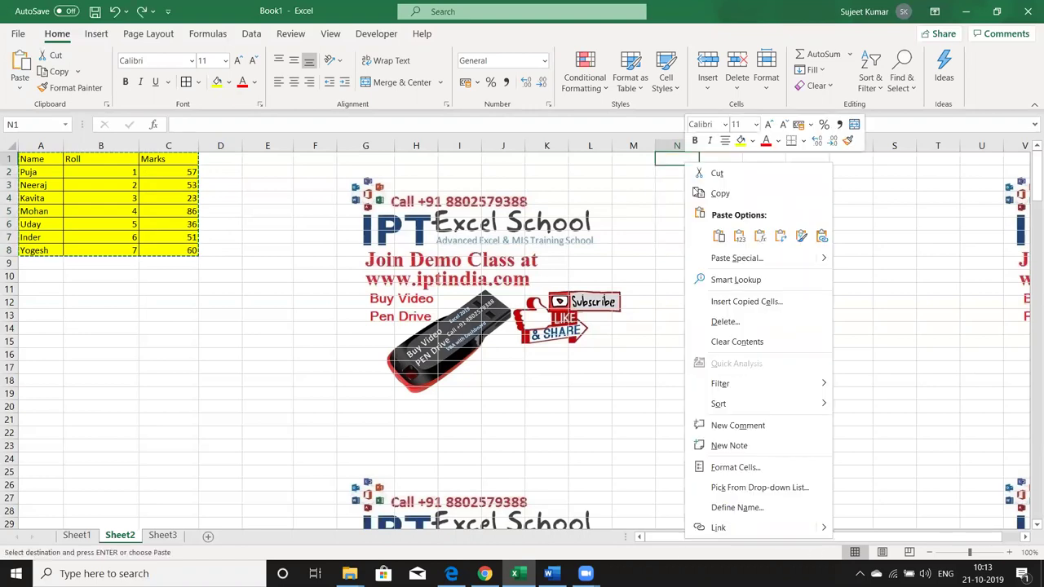
left_click(726, 260)
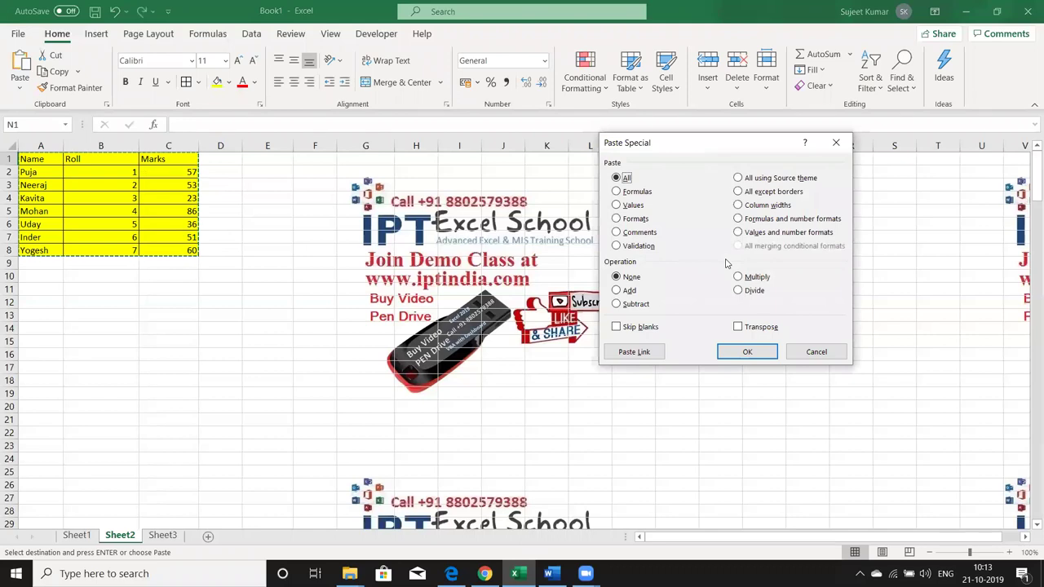
left_click(617, 192)
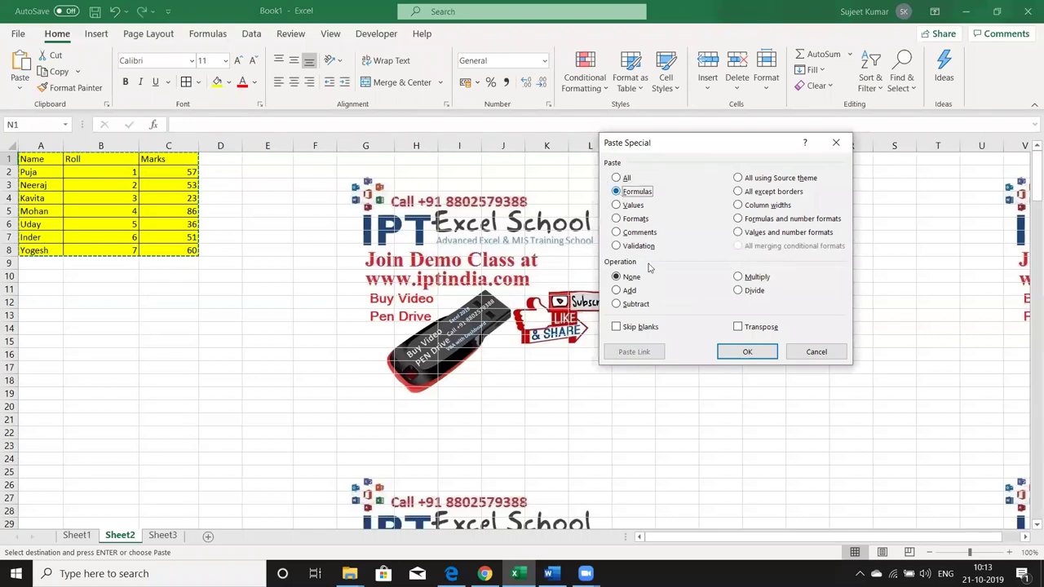
left_click(731, 351)
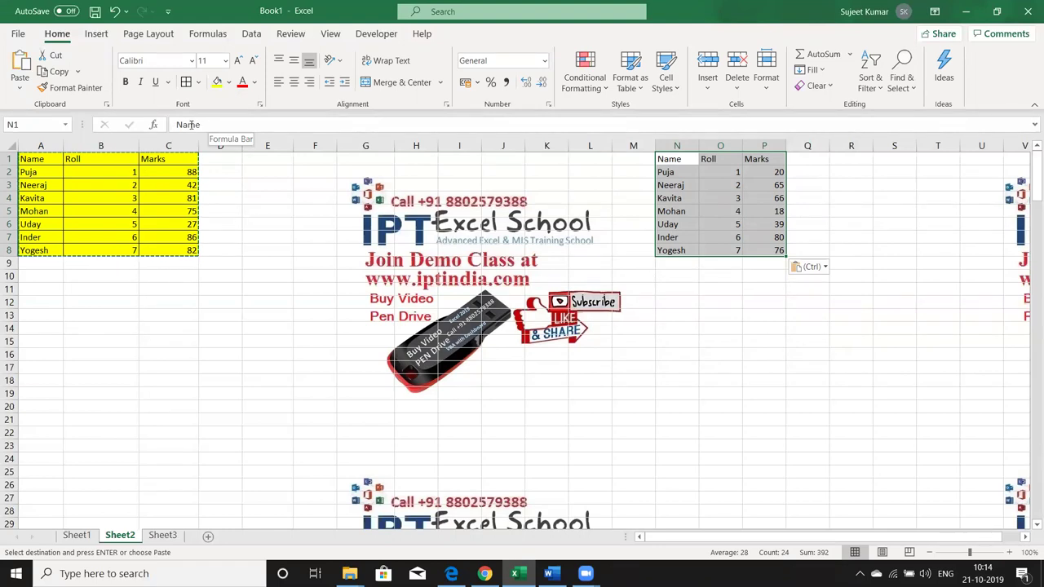
- Paste a Values-only copy of the table at N11 through Paste Special
left_click(170, 171)
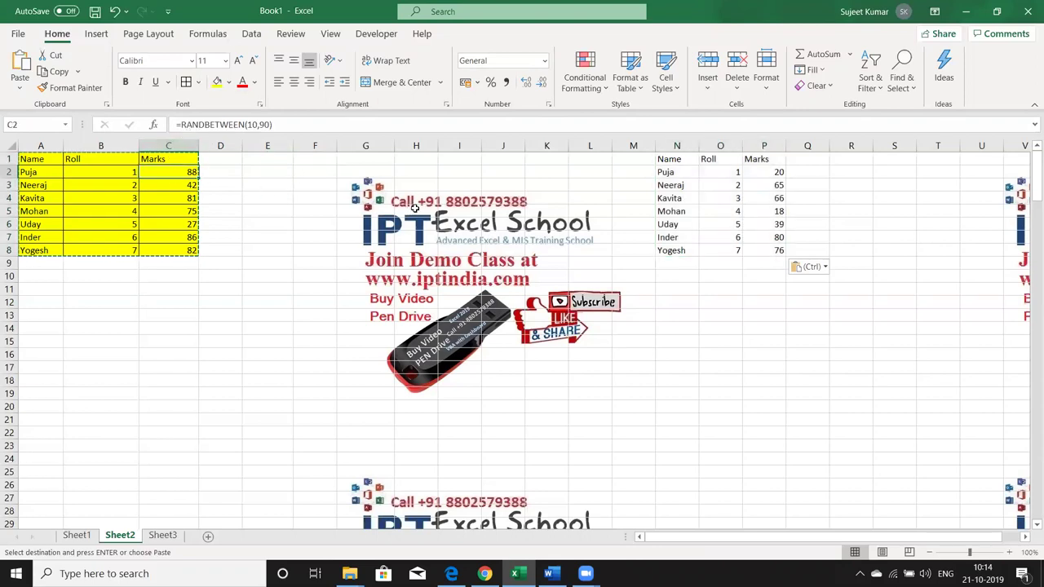
left_click(690, 290)
right_click(691, 292)
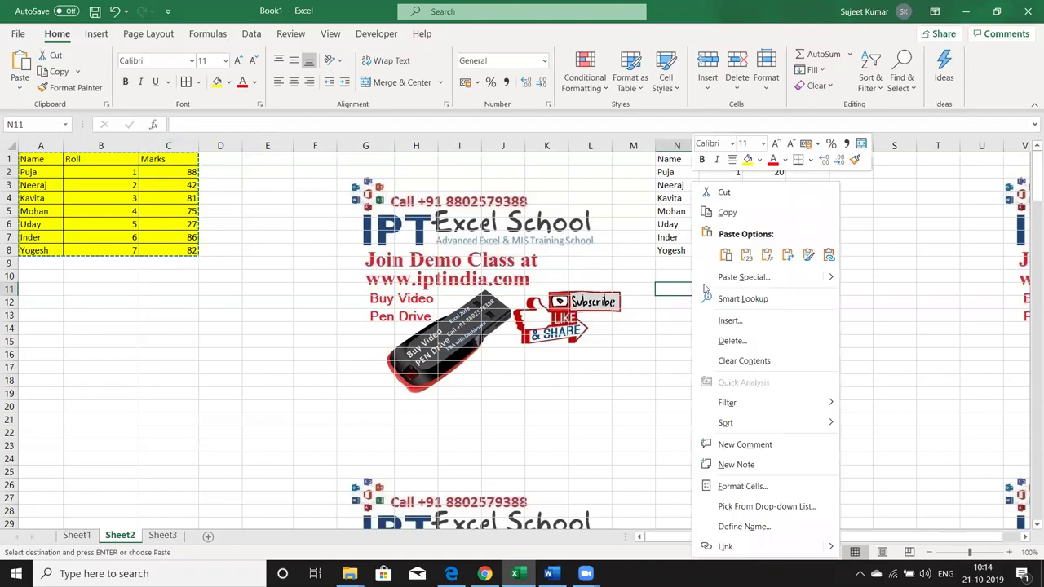
left_click(723, 284)
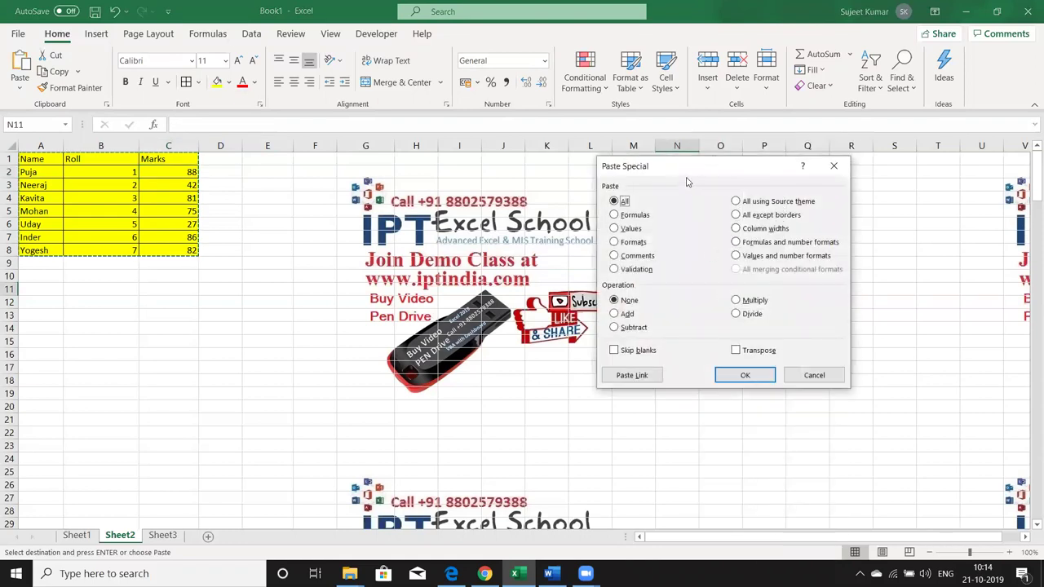
left_click(433, 213)
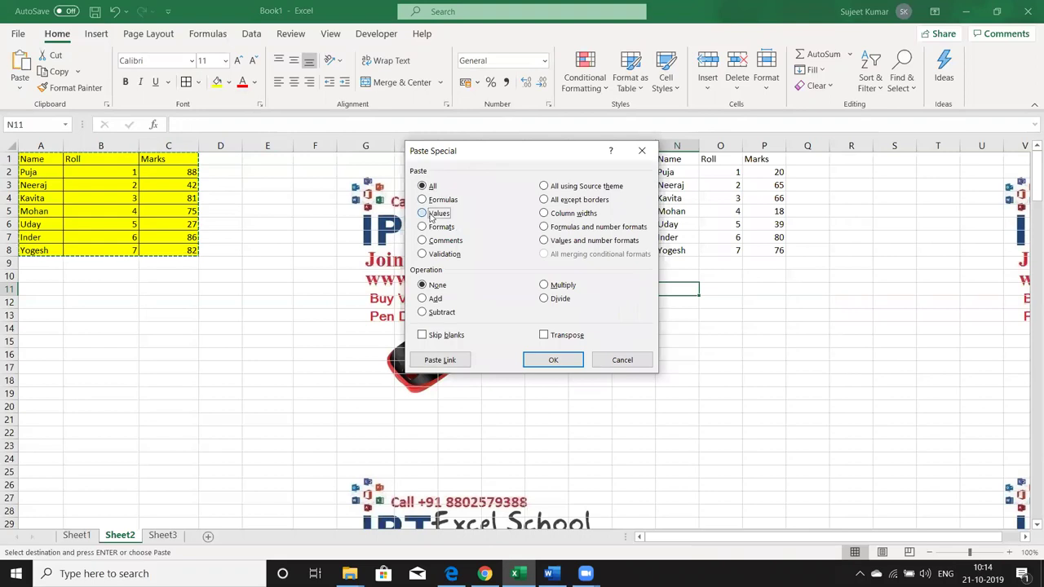
left_click_drag(455, 151, 407, 155)
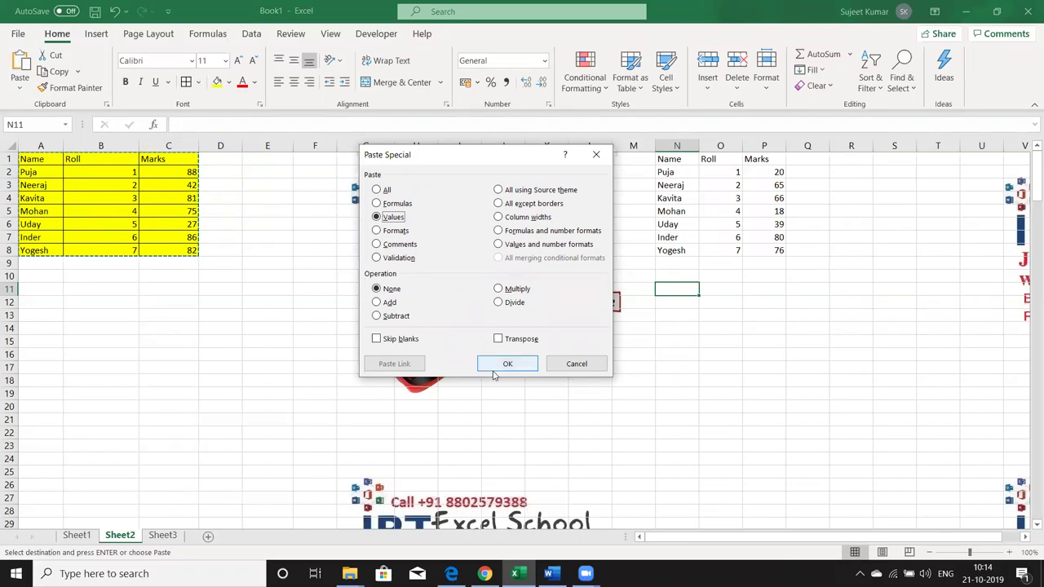
left_click(493, 374)
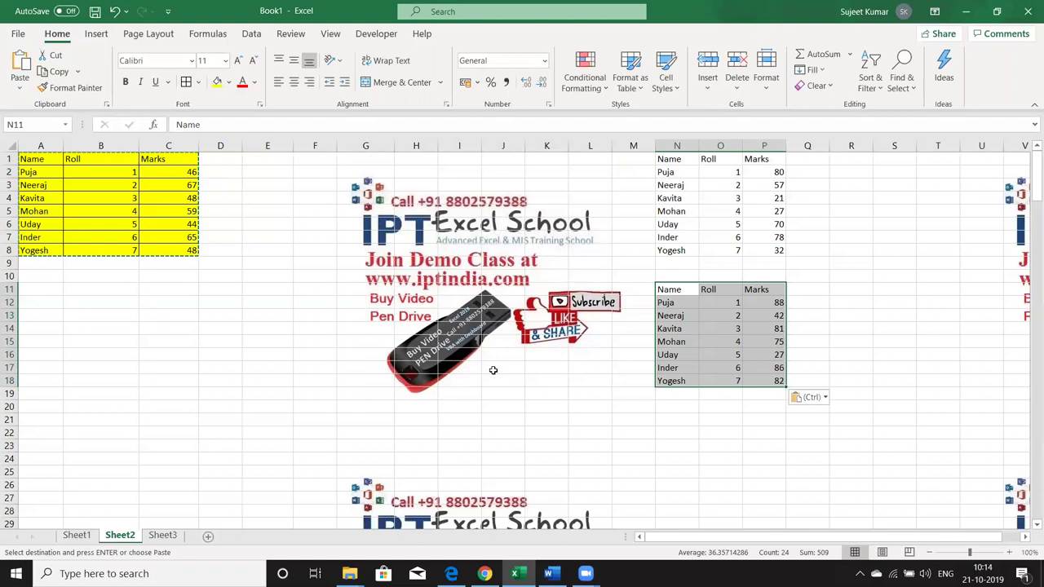
- Check that the N11 table's cells, including marks in P13 and P16, are plain values
key("Down")
key("Right")
key("Right")
key("Down")
key("Down")
key("Down")
key("Down")
key("Down")
key("Left")
key("Left")
key("Down")
key("Right")
key("Right")
key("Right")
key("Up")
key("Left")
key("Up")
key("Up")
key("Up")
key("Up")
key("Up")
key("Up")
key("Left")
key("Left")
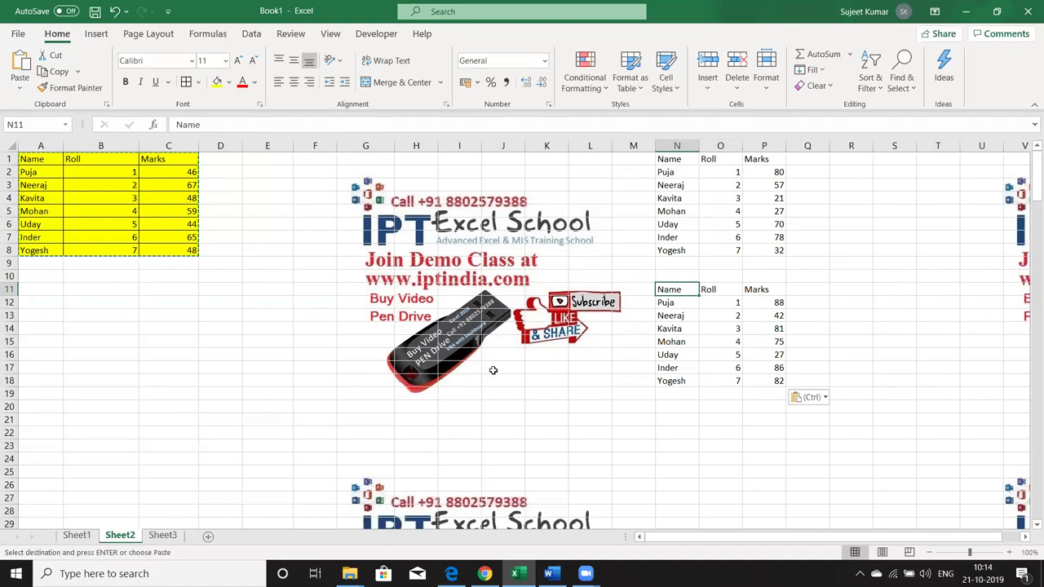
key("Up")
key("Up")
key("Up")
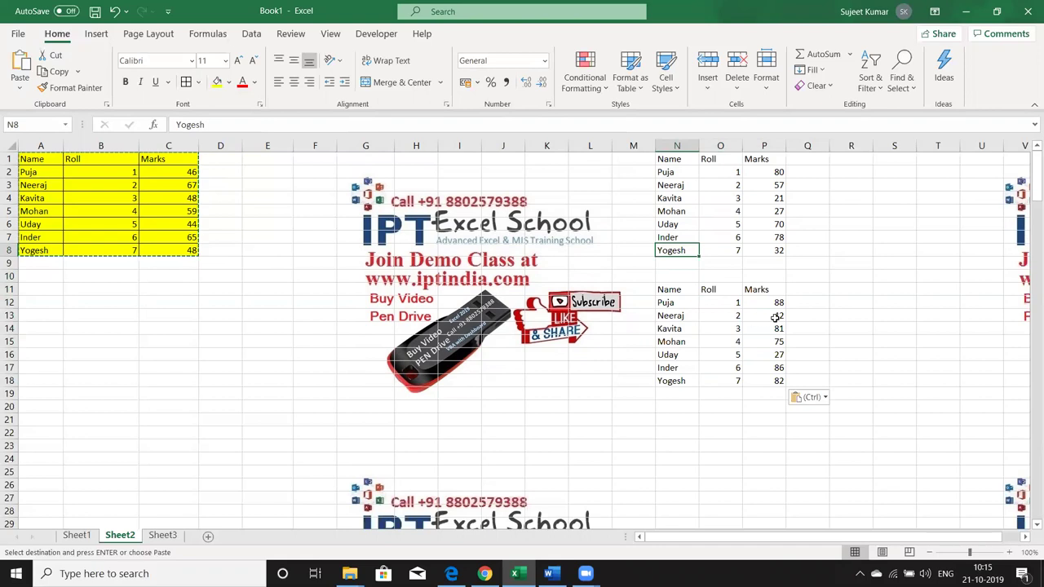
left_click(775, 319)
left_click(774, 352)
- Compare with the formula-driven marks in column P and copy P2:P8
left_click(778, 210)
key("Up")
key("Up")
key("Up")
key("Down")
key("Down")
key("Down")
key("Down")
key("Down")
key("Down")
left_click(809, 397)
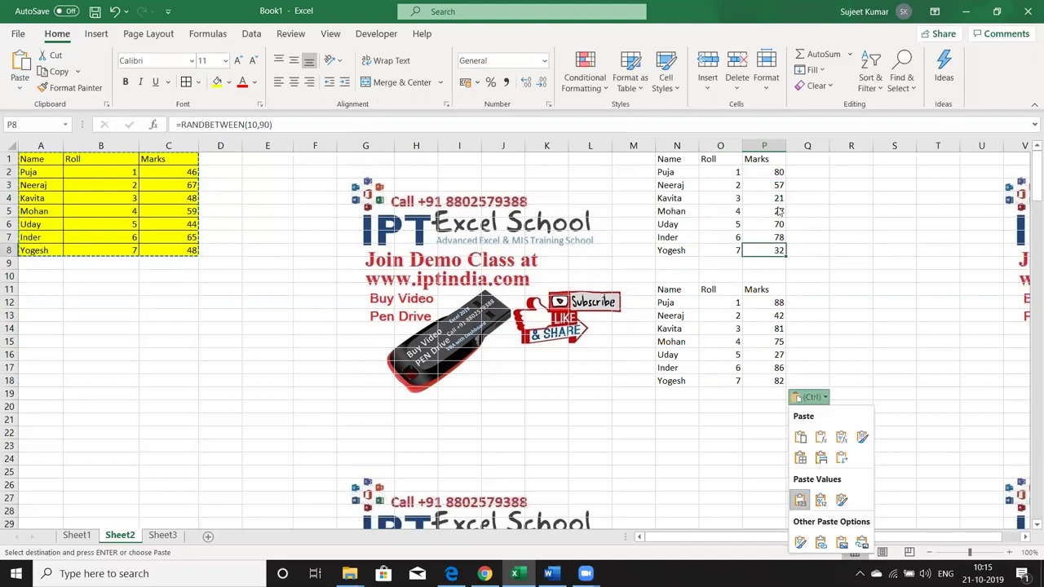
key("Escape")
key("Up")
key("Up")
key("Up")
key("Up")
key("Up")
key("Up")
key("ctrl+shift+Down")
key("ctrl+c")
- Paste P2:P8 over itself as Values, freezing marks 80, 57, 21, 27, 70, 78, 32
right_click(774, 210)
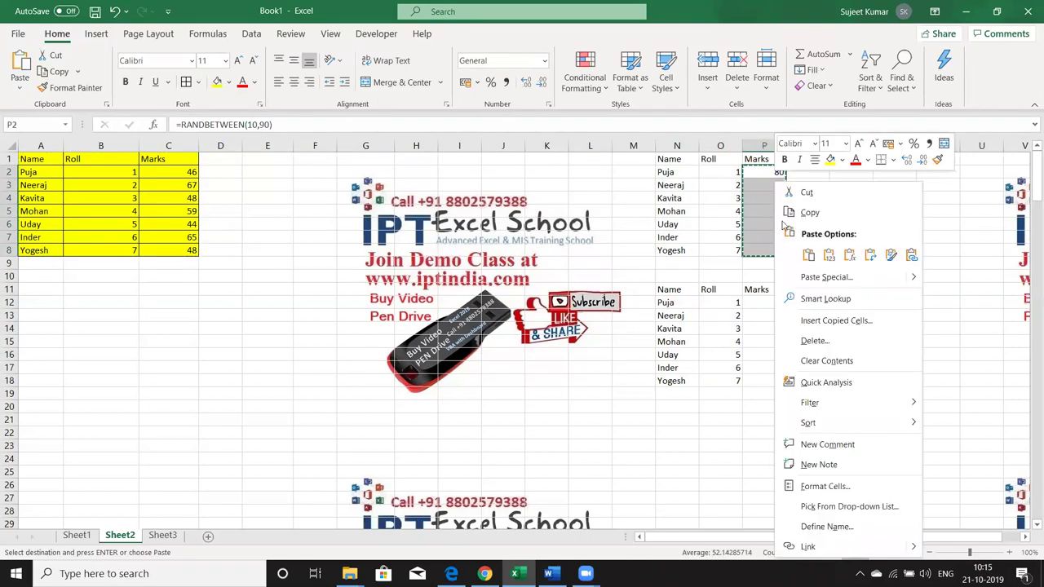
left_click(811, 277)
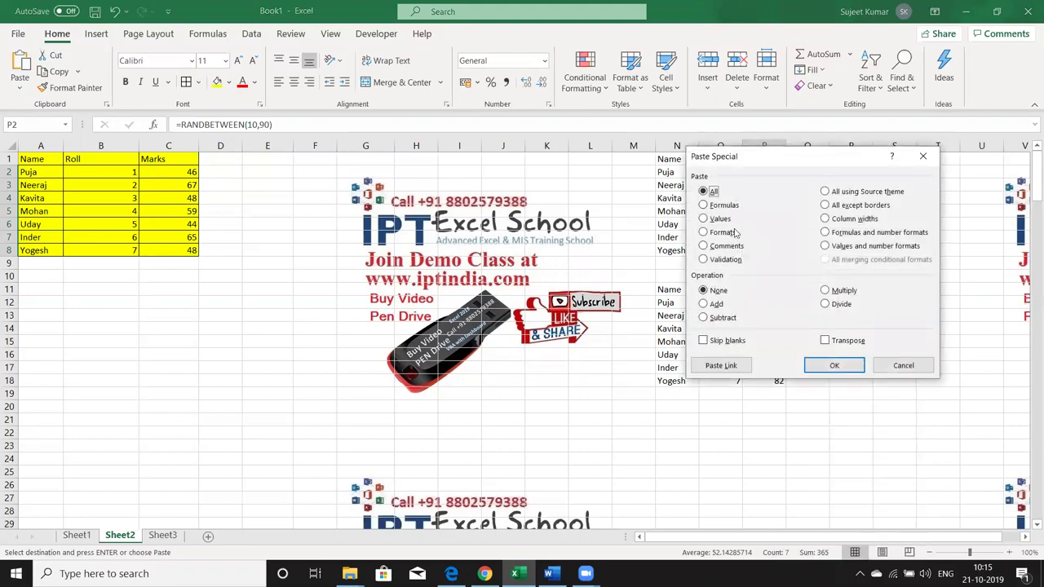
left_click(720, 219)
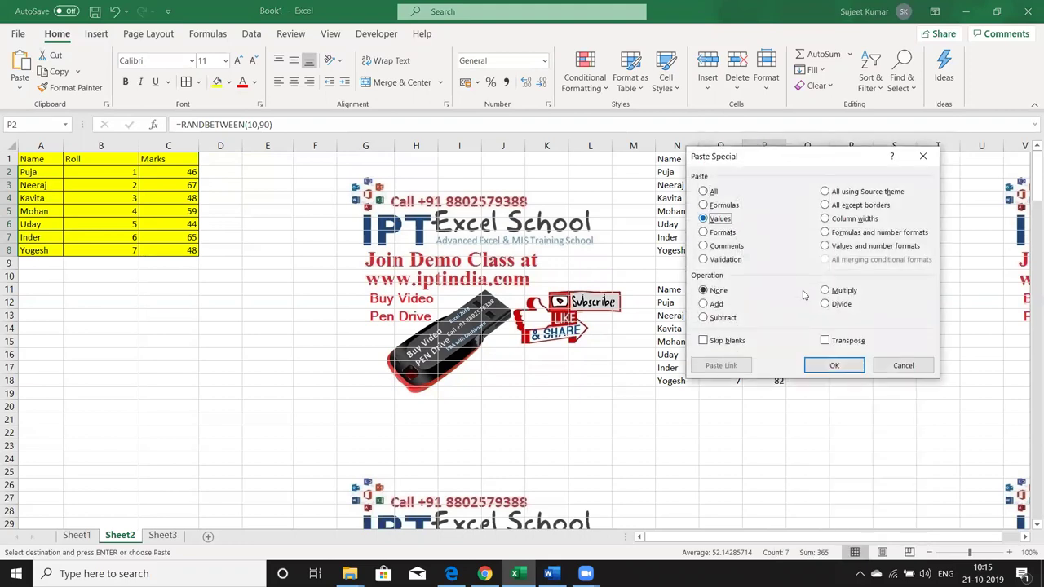
left_click(834, 365)
- Check the fixed values and select columns N through P
key("Down")
key("Down")
key("Down")
key("Down")
key("Down")
key("Down")
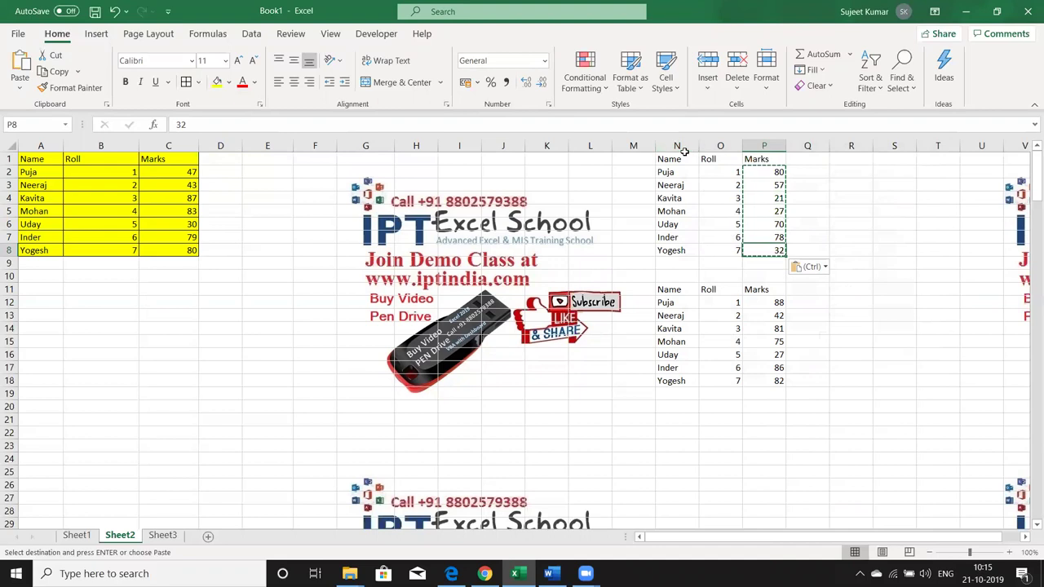
left_click(686, 145)
left_click_drag(686, 145, 778, 159)
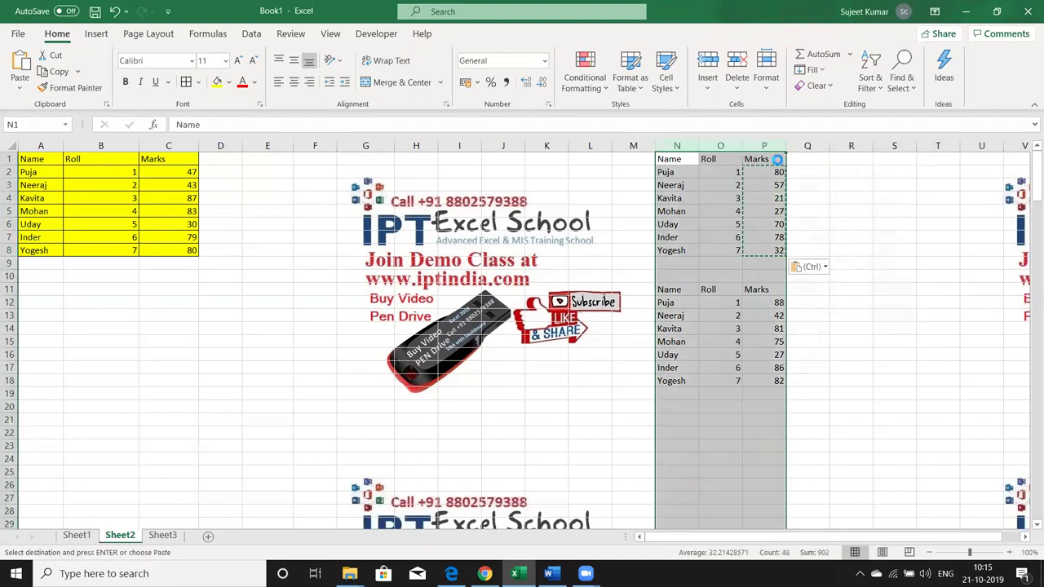
- Clear columns N:P and copy the original table A1:C8
key("Delete")
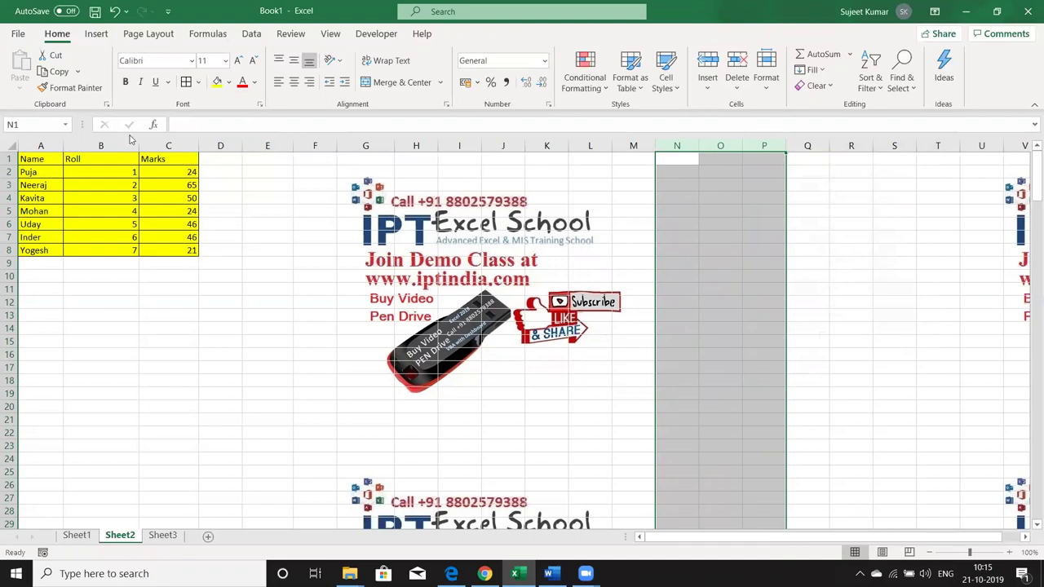
left_click_drag(51, 158, 165, 247)
key("ctrl+c")
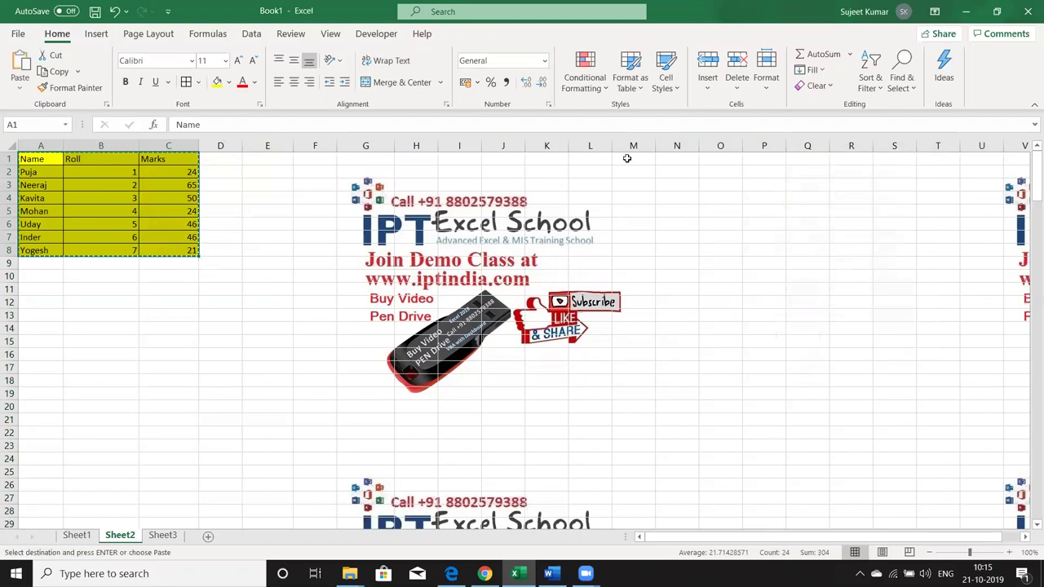
- Bring up Paste Special at M1, then cancel without pasting
left_click(628, 159)
right_click(628, 159)
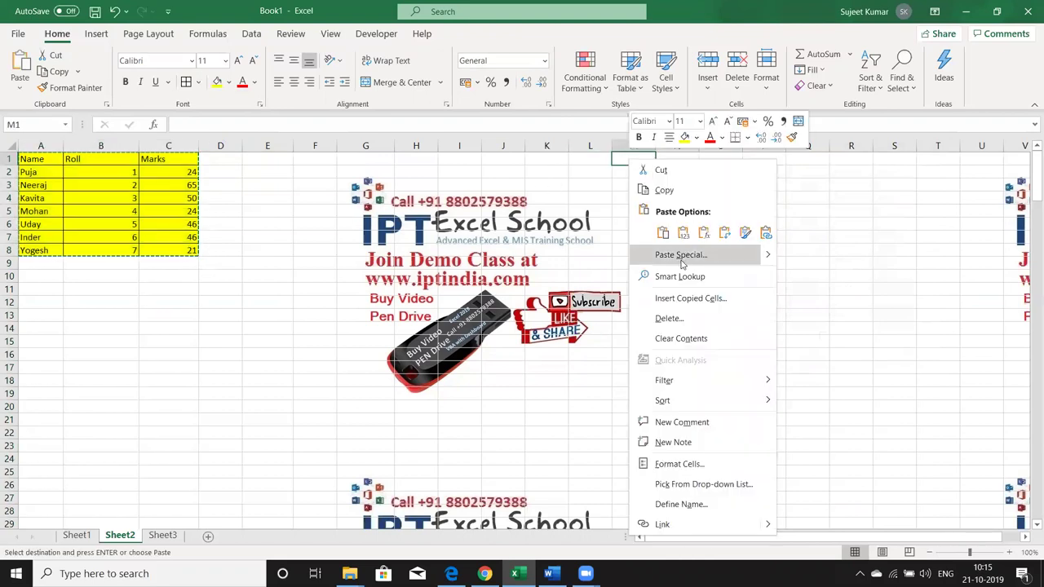
left_click(681, 254)
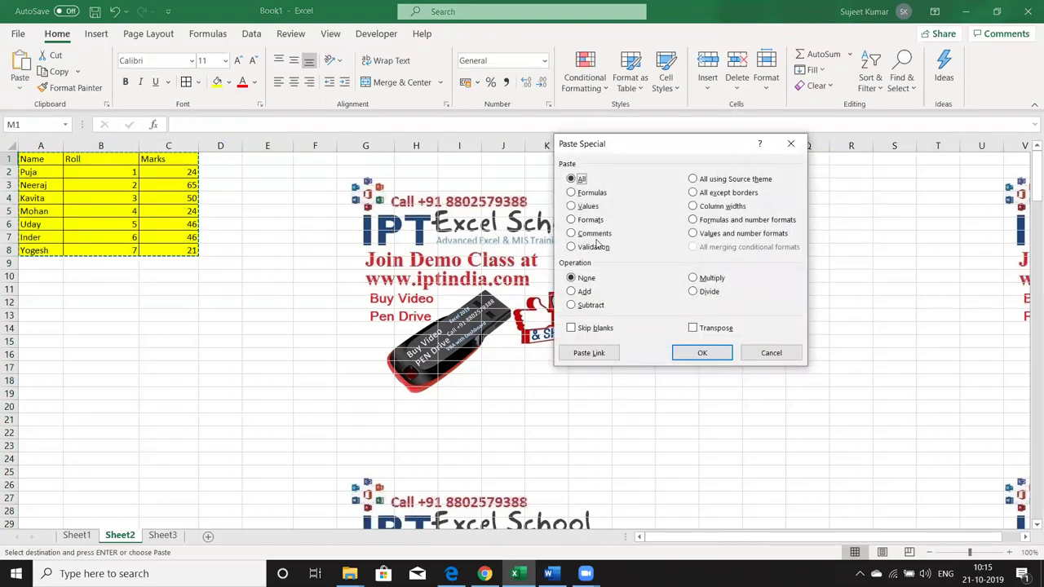
key("Escape")
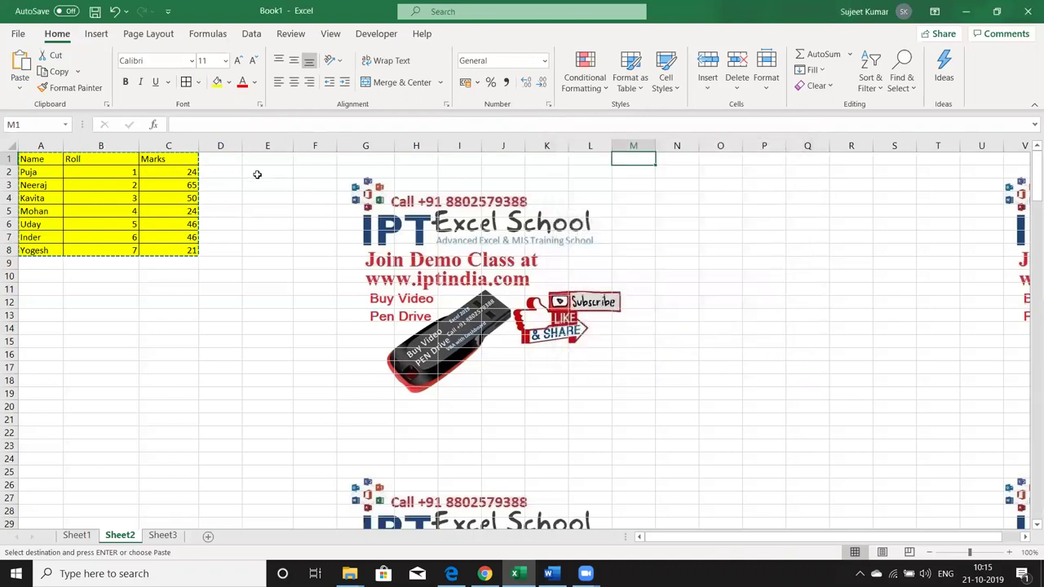
left_click(186, 159)
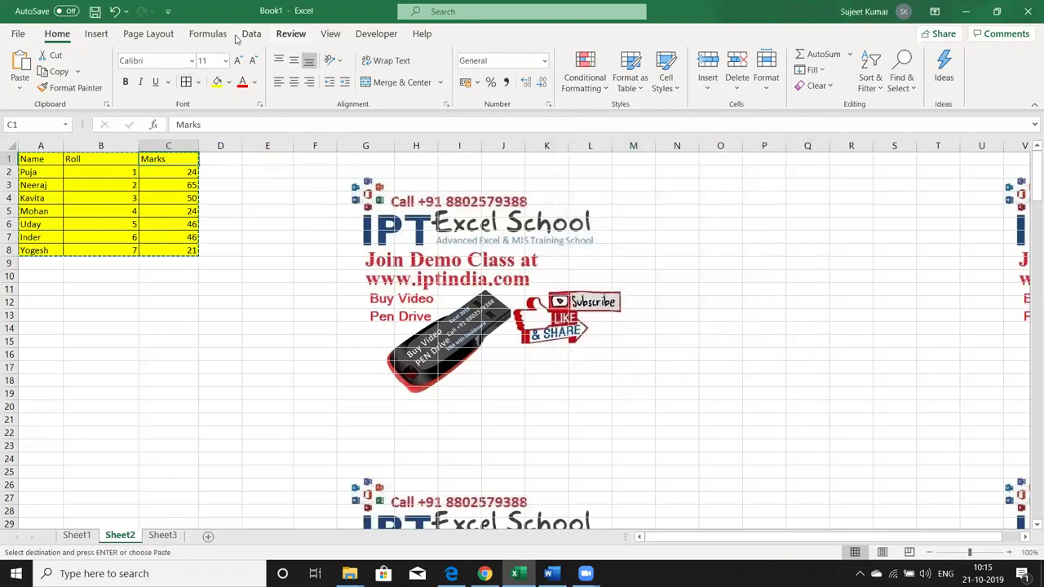
- Add a comment 'This is Final Marks' to the Marks header in C1
left_click(303, 38)
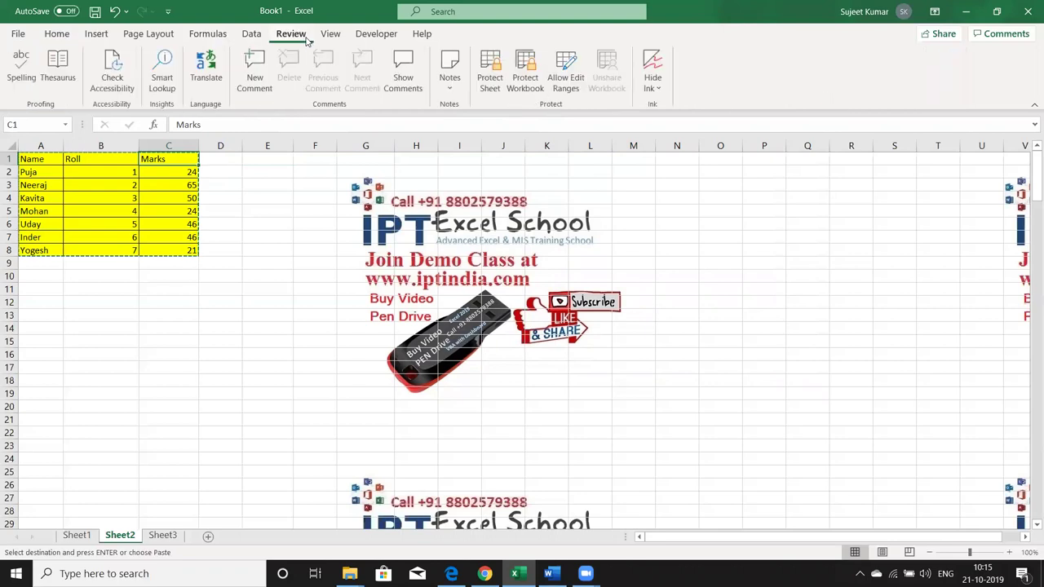
left_click(256, 81)
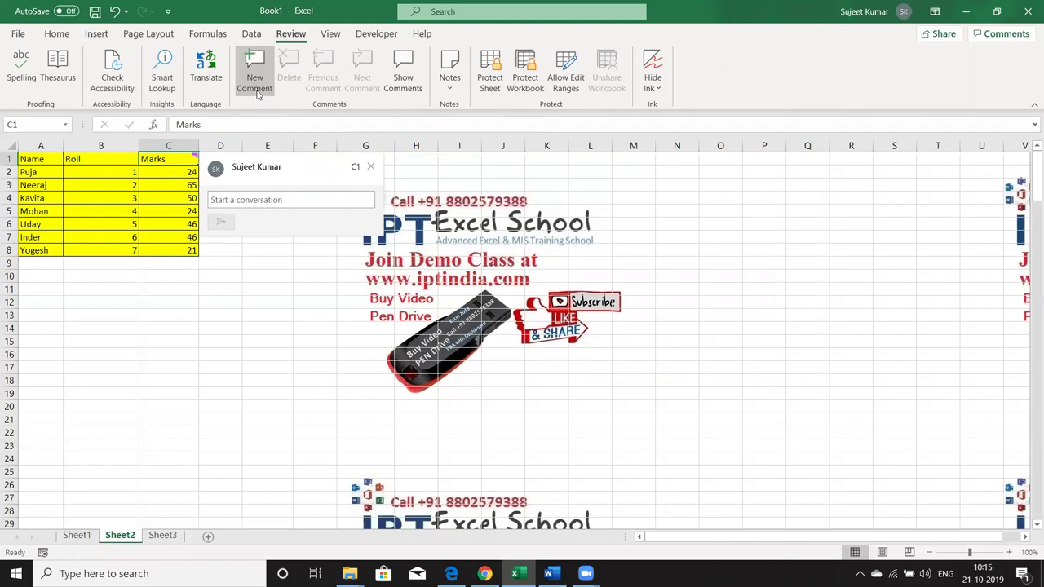
type("This is Final Marks")
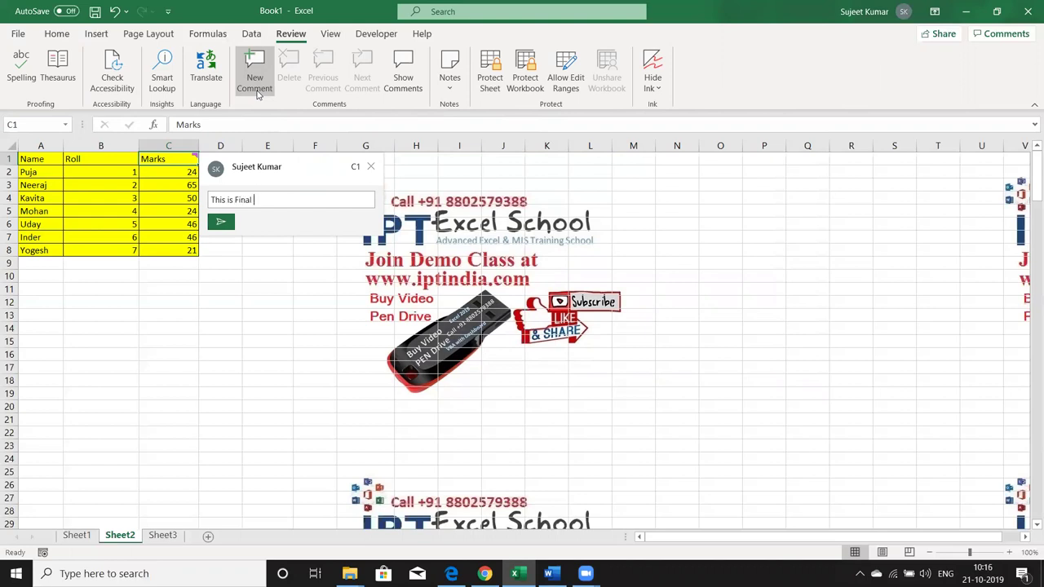
left_click(285, 253)
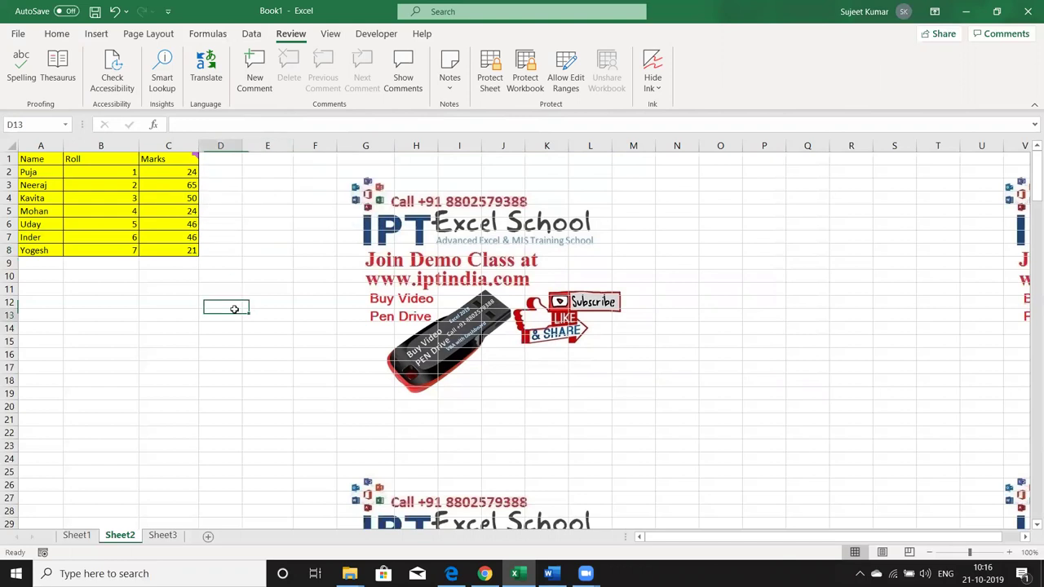
- Copy the Marks header cell C1 along with its comment
left_click(172, 168)
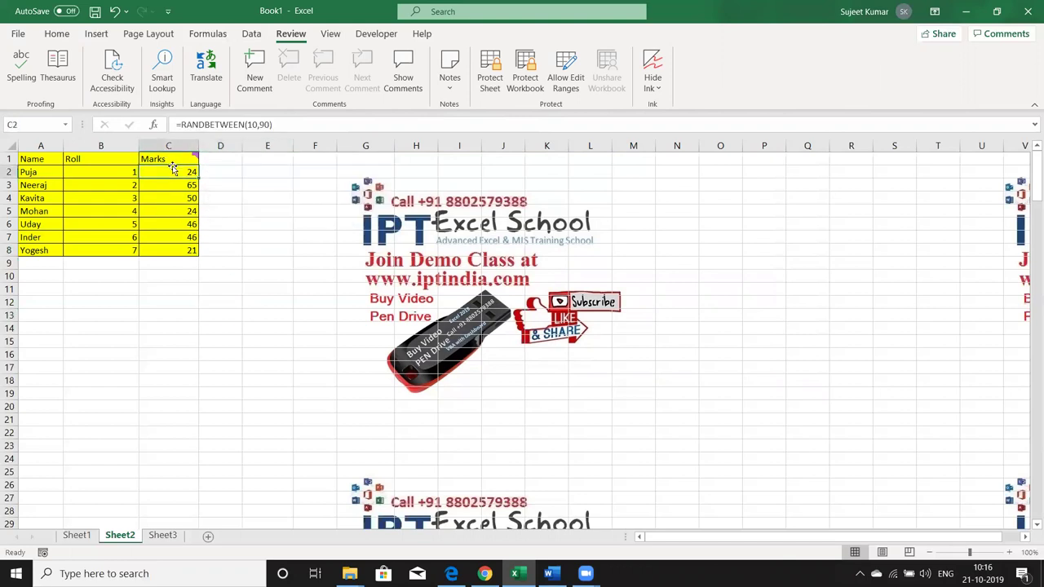
left_click(176, 156)
key("ctrl+c")
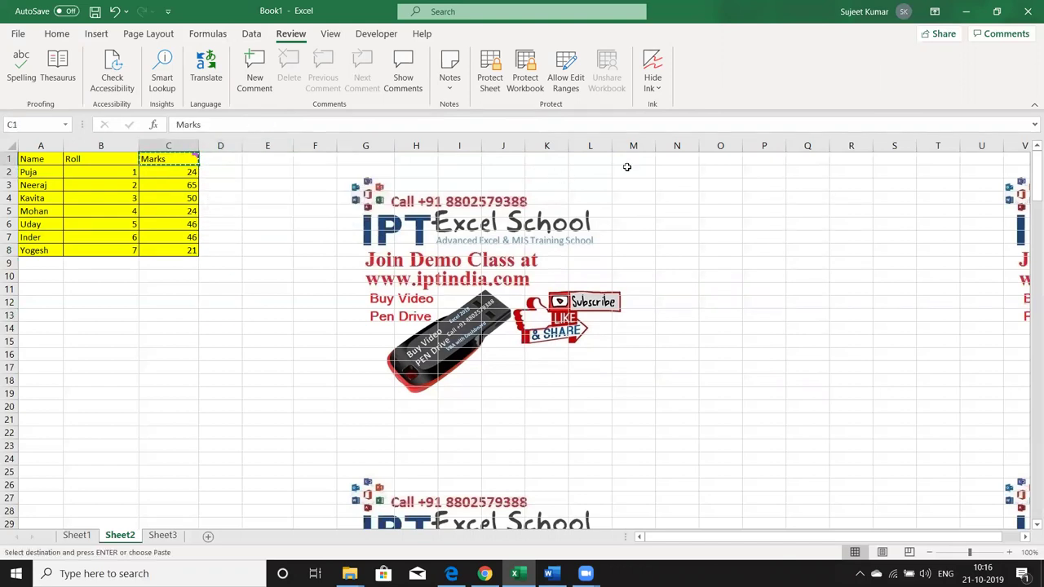
- Paste only the comment from C1 into M2:M8 using Paste Special > Comments
left_click_drag(633, 170, 640, 259)
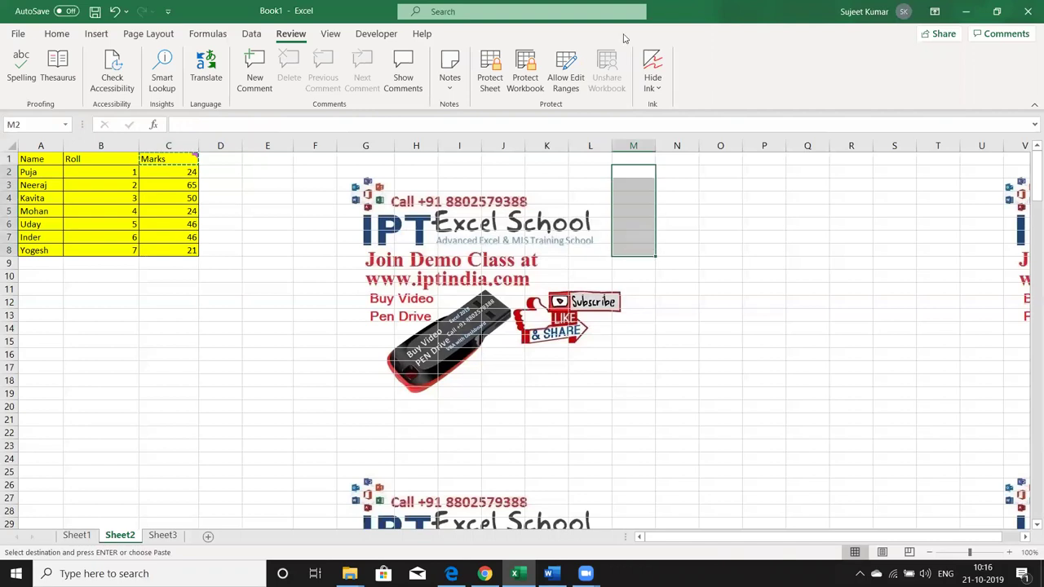
right_click(633, 179)
left_click(688, 278)
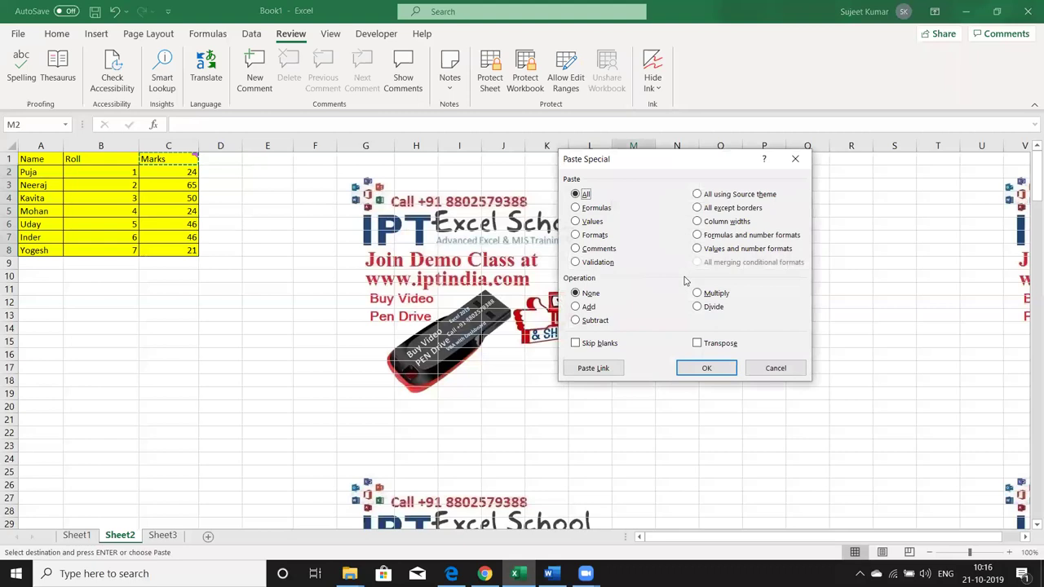
left_click(600, 249)
left_click(693, 368)
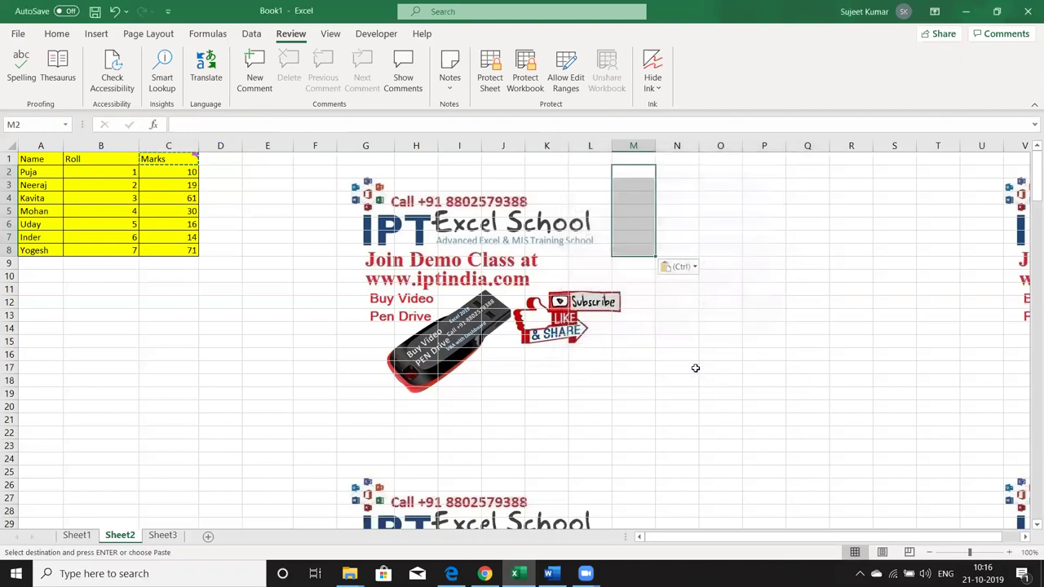
- Turn Show Comments on to view the C1 comment, then hide the list again
left_click(711, 275)
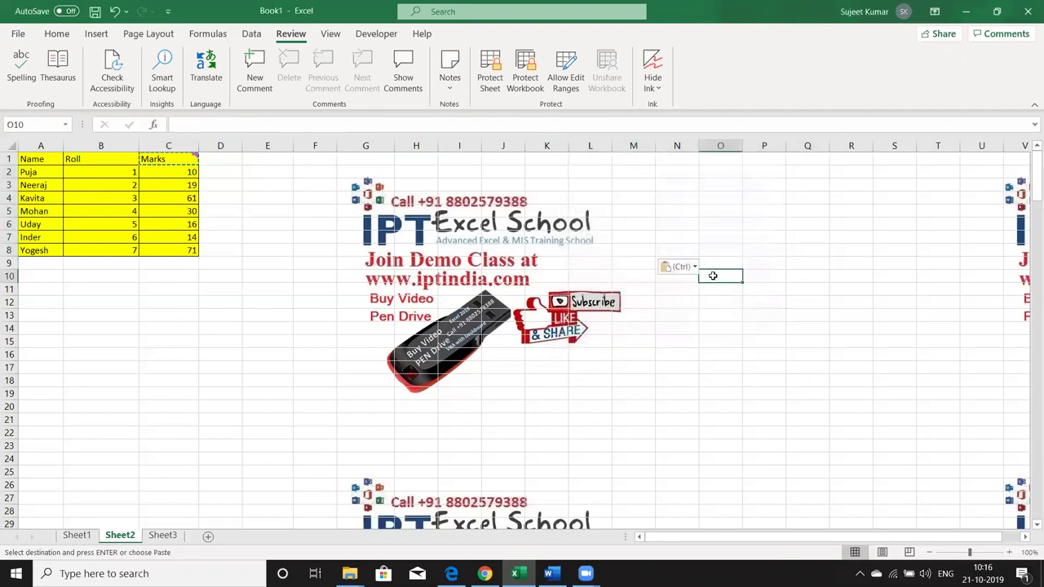
left_click(629, 173)
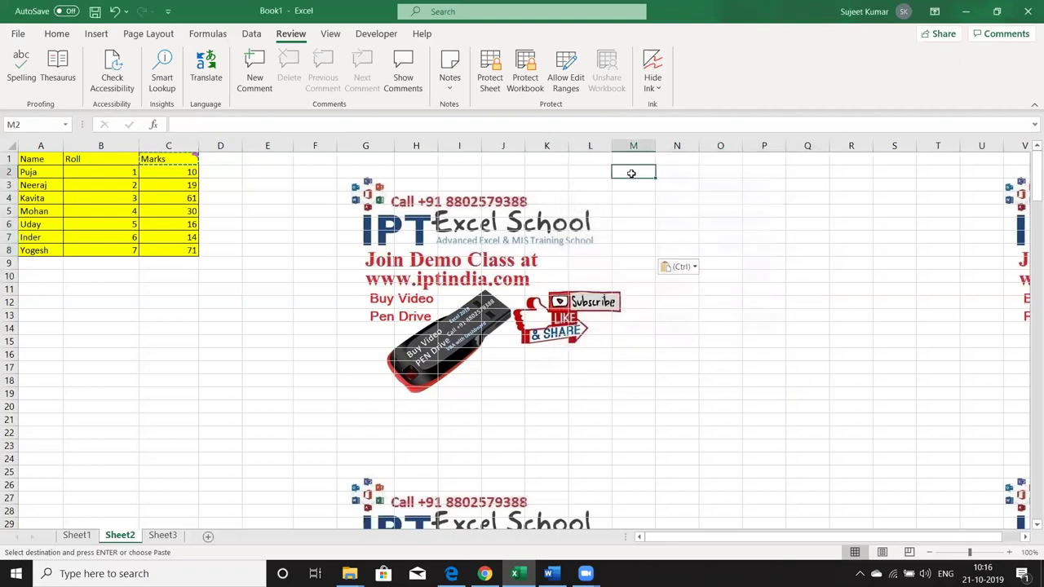
key("shift+Down")
key("shift+Down")
key("shift+Down")
key("shift+Down")
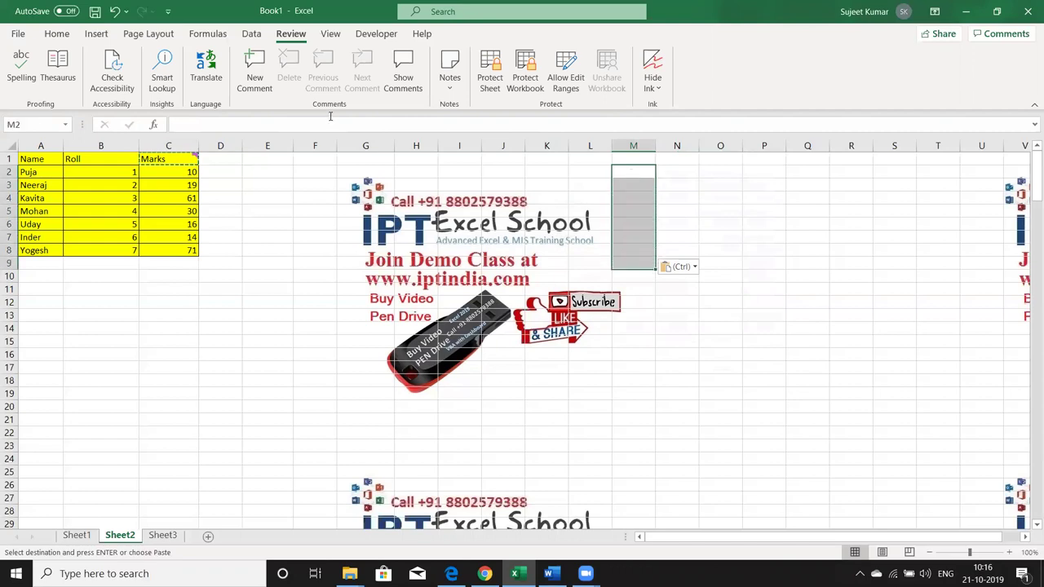
left_click(173, 153)
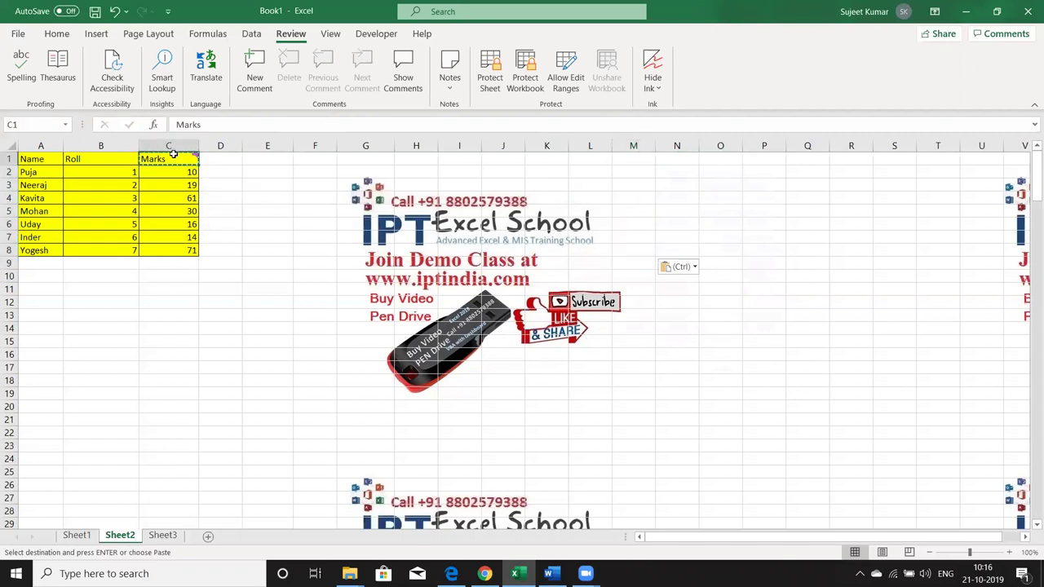
left_click(404, 74)
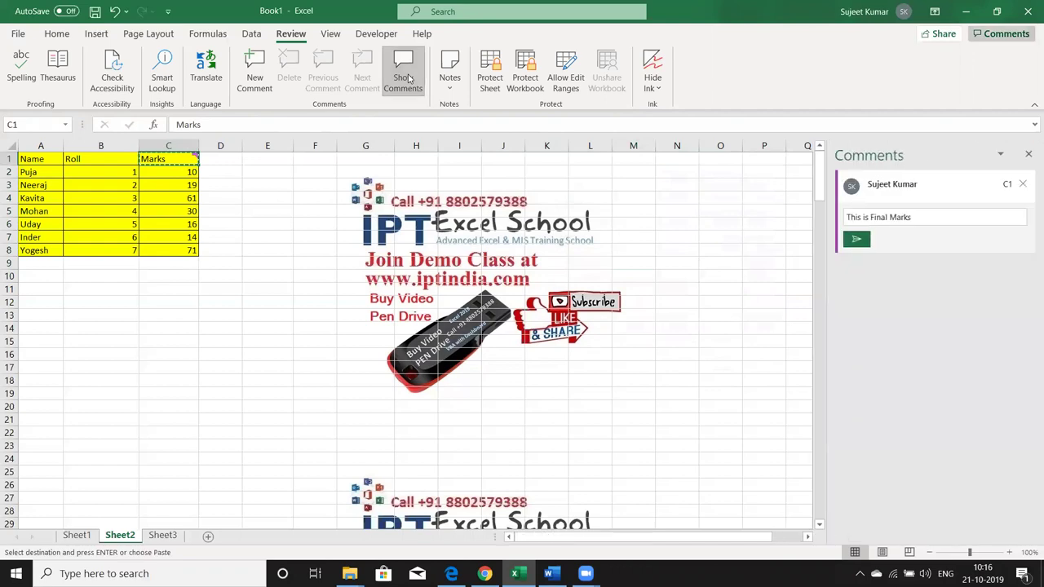
left_click(1028, 155)
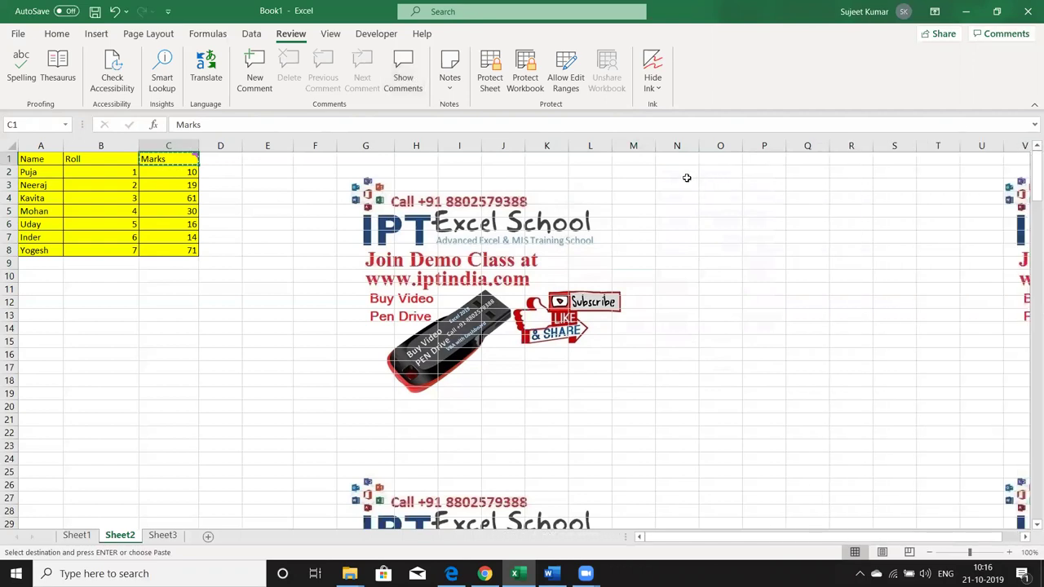
- Paste only the copied comment into cells N2:N9 via Paste Special > Comments
left_click_drag(681, 160, 670, 277)
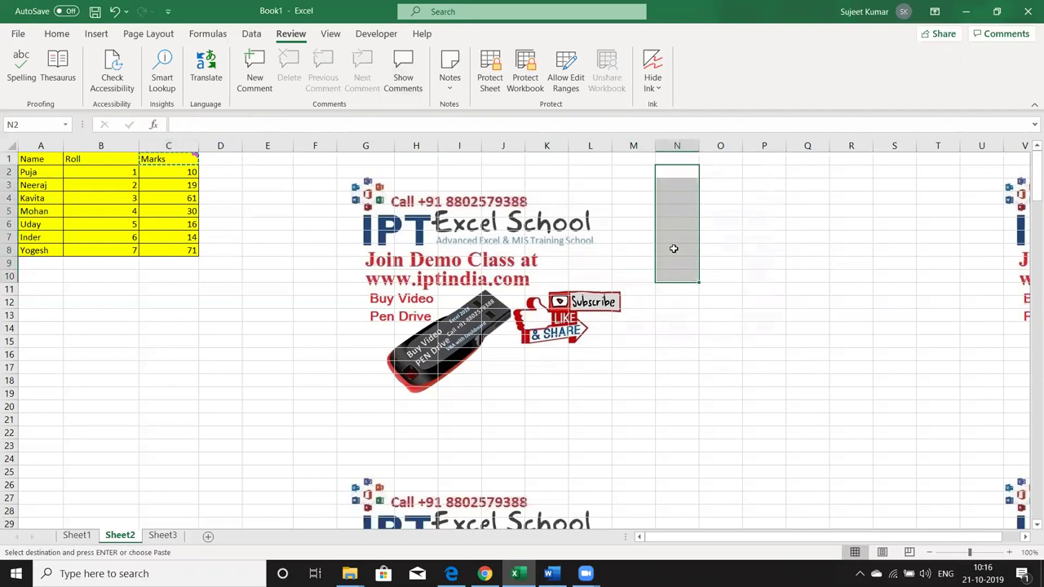
right_click(674, 248)
left_click(712, 278)
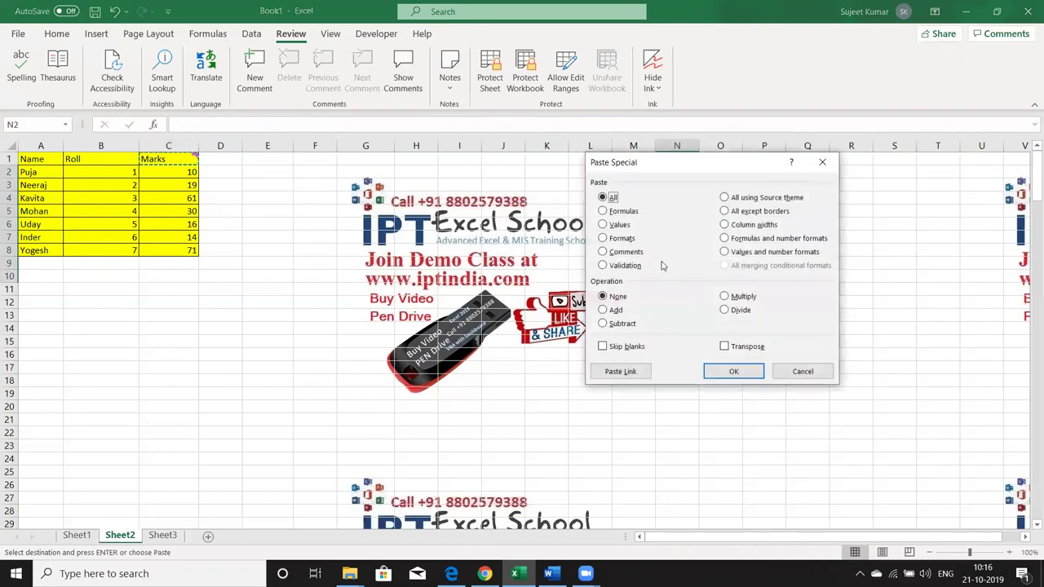
left_click(625, 254)
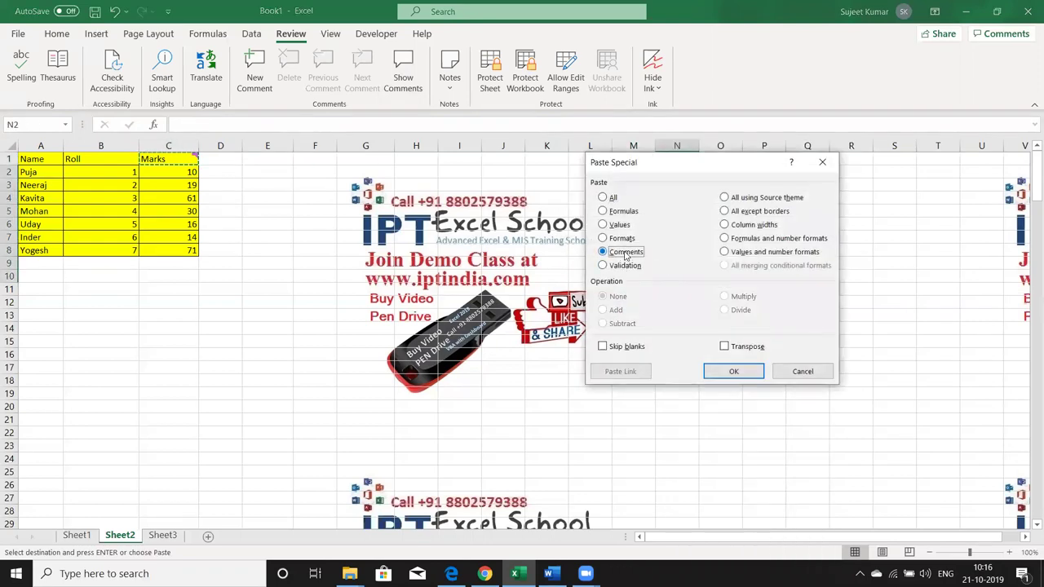
left_click(732, 371)
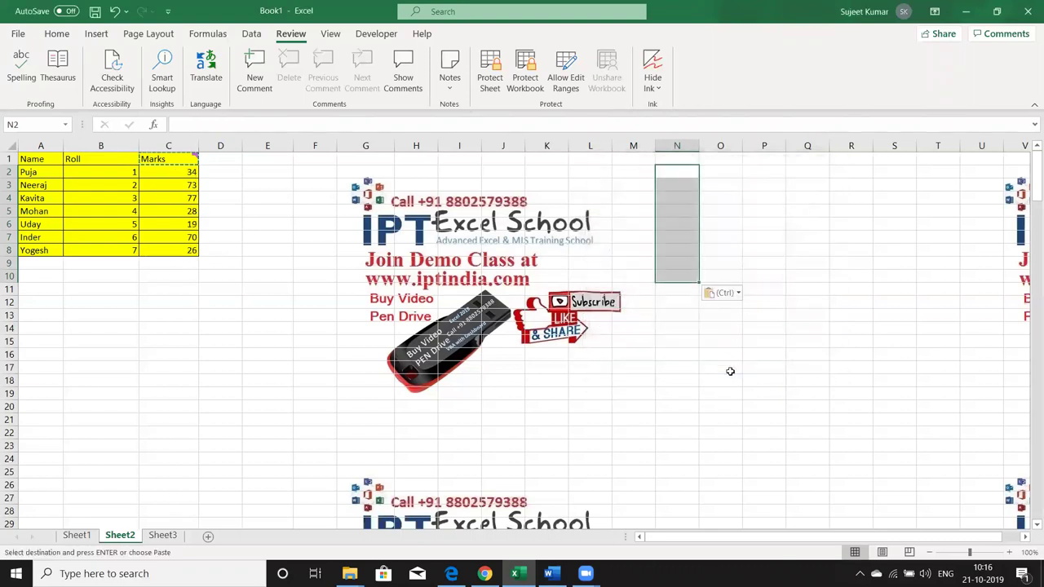
left_click(680, 233)
- Post the C1 comment 'This is Final Marks' in the Comments pane, then close it
left_click(677, 195)
left_click(402, 90)
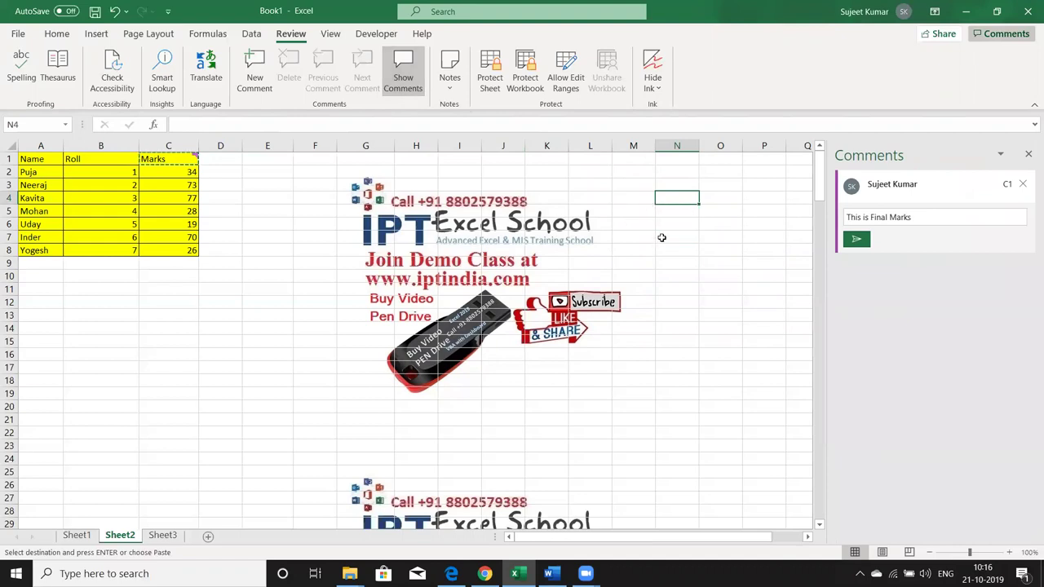
left_click(867, 240)
left_click(1028, 155)
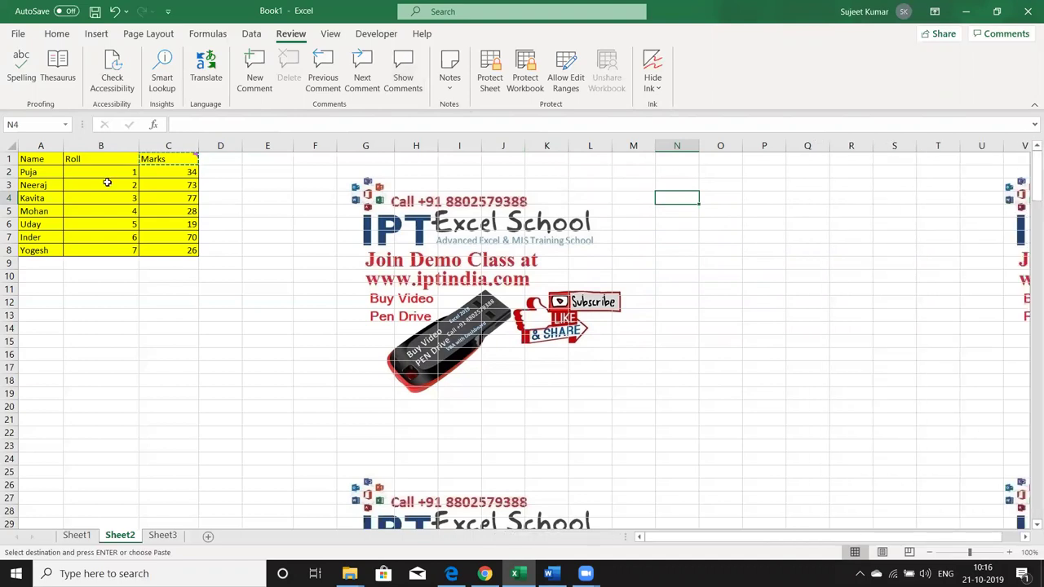
left_click(160, 158)
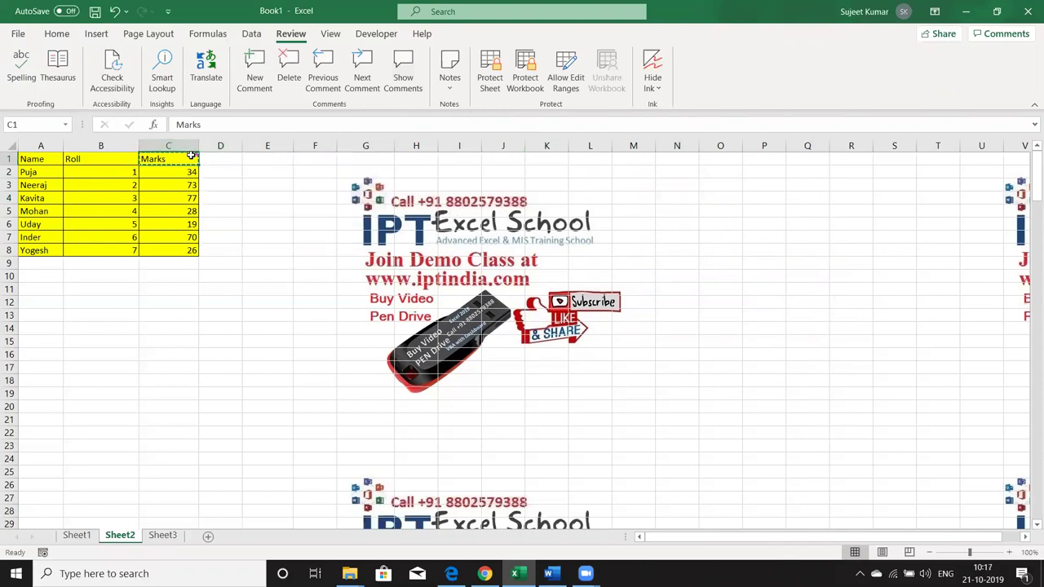
- Paste the 'This is Final Marks' comment into M3:M9 with Paste Special > Comments
left_click_drag(649, 182, 646, 256)
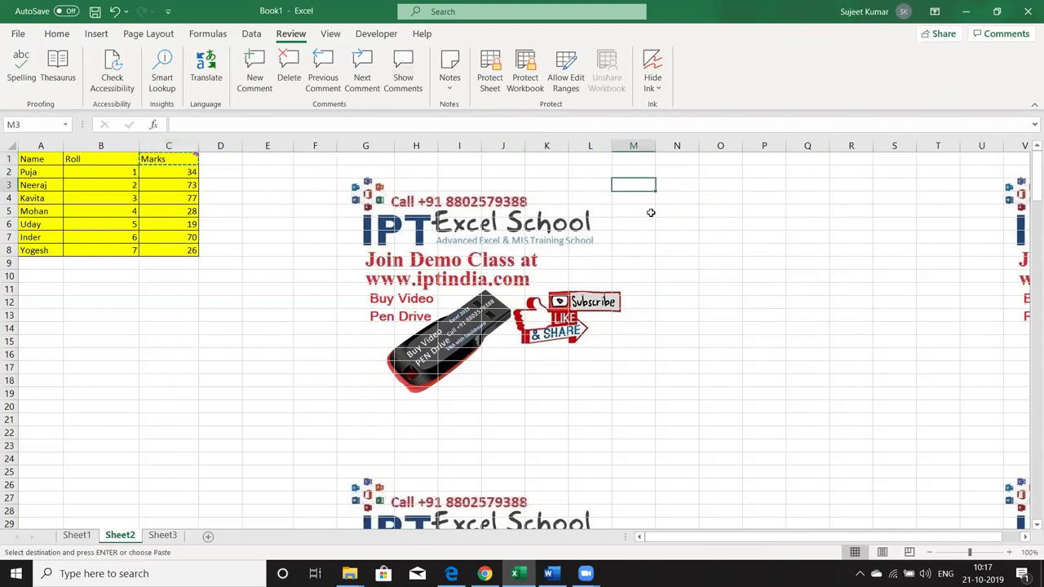
right_click(647, 255)
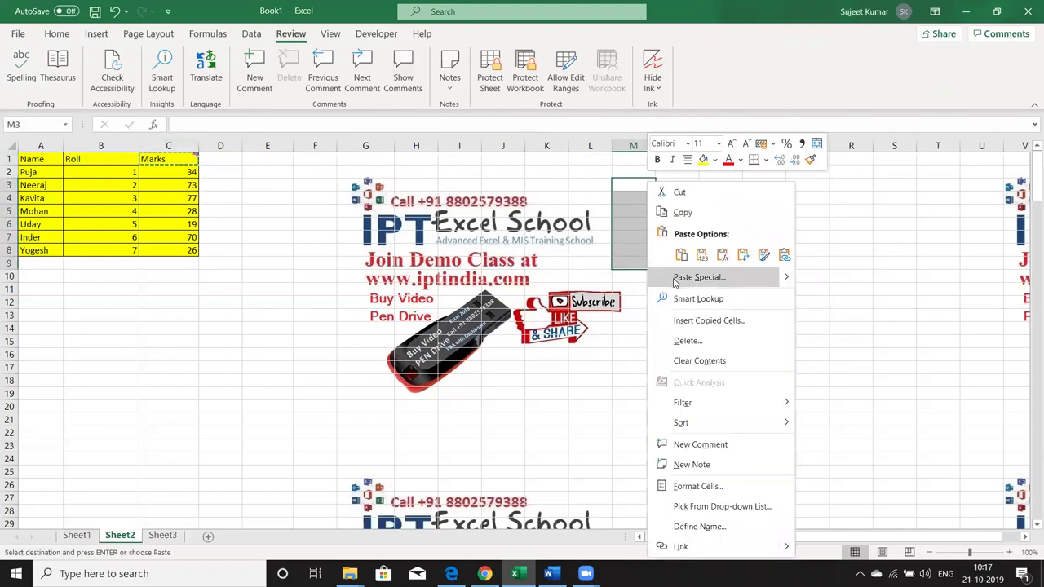
left_click(699, 277)
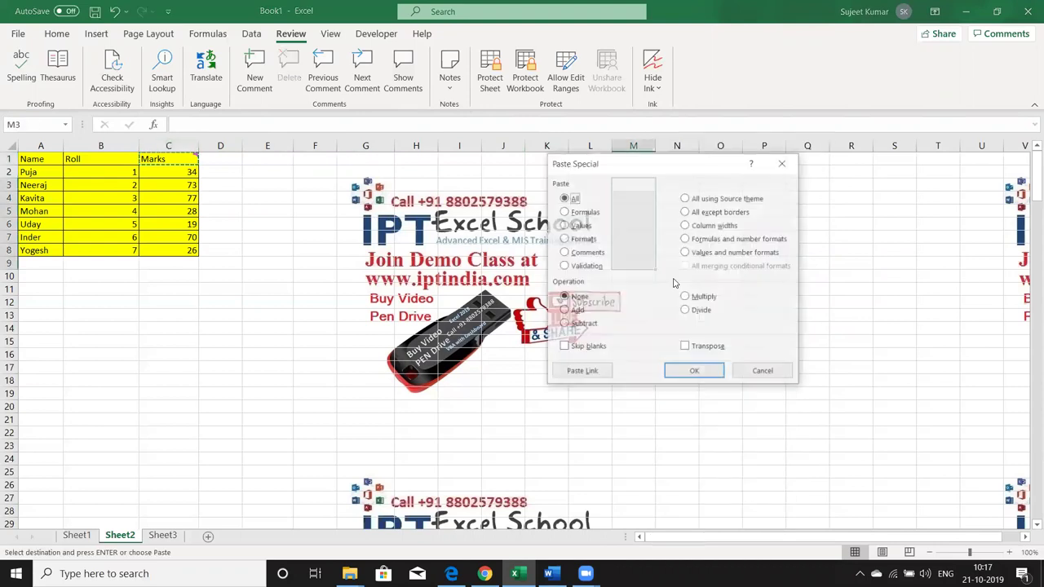
left_click(596, 252)
left_click(692, 372)
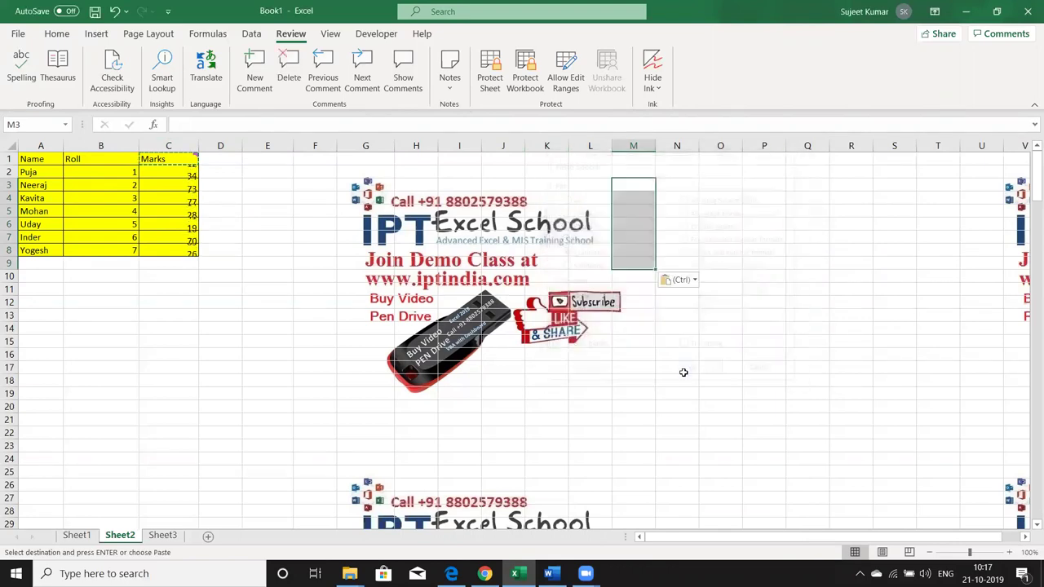
left_click(651, 350)
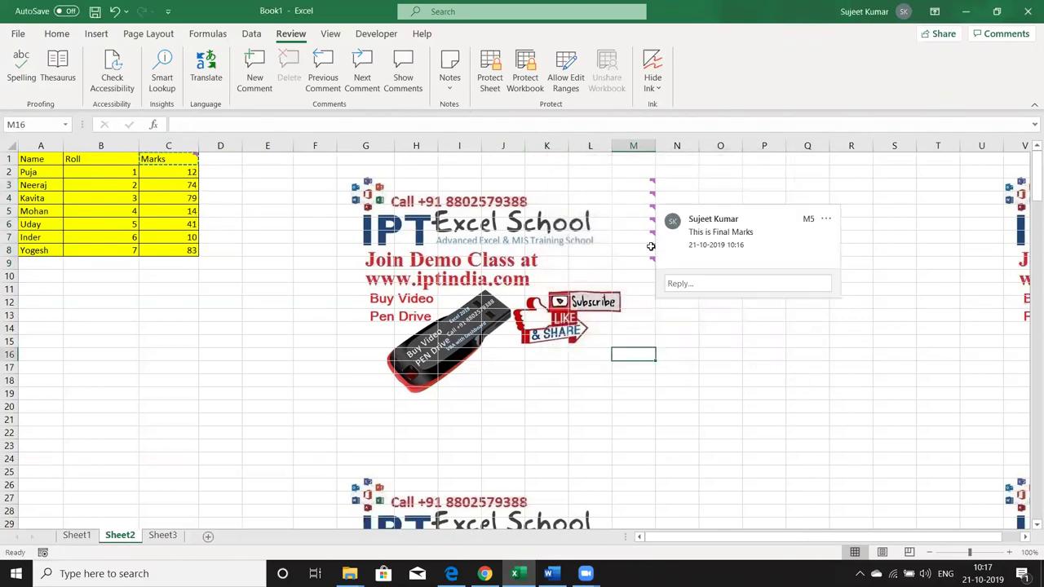
mouse_move(633, 199)
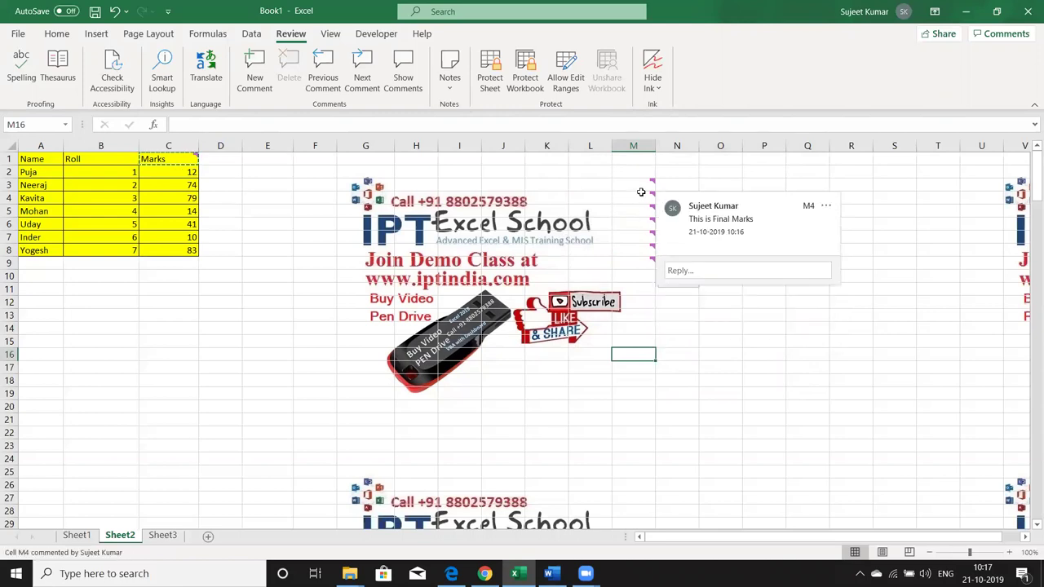
left_click(432, 288)
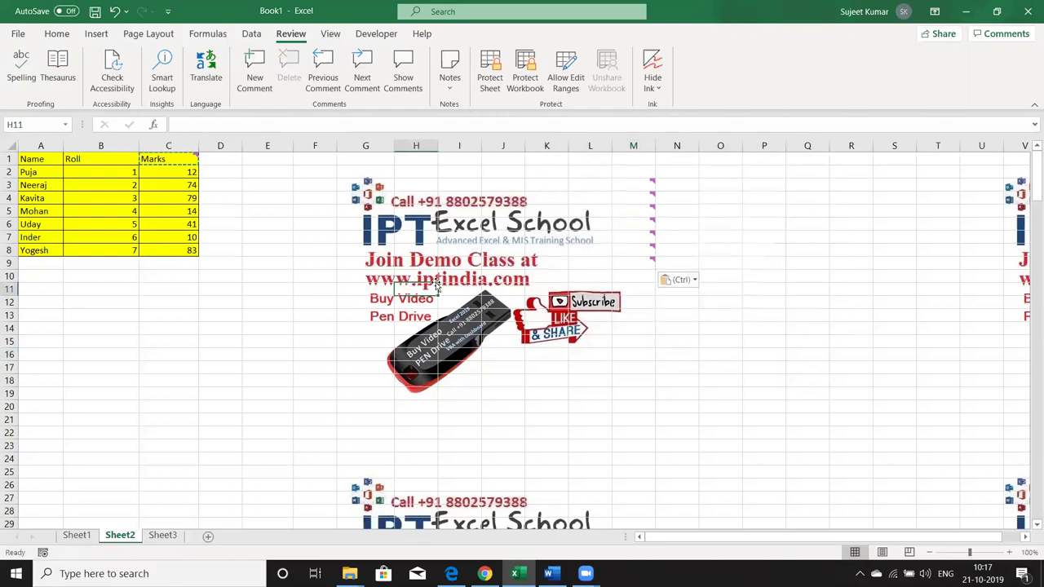
left_click(263, 260)
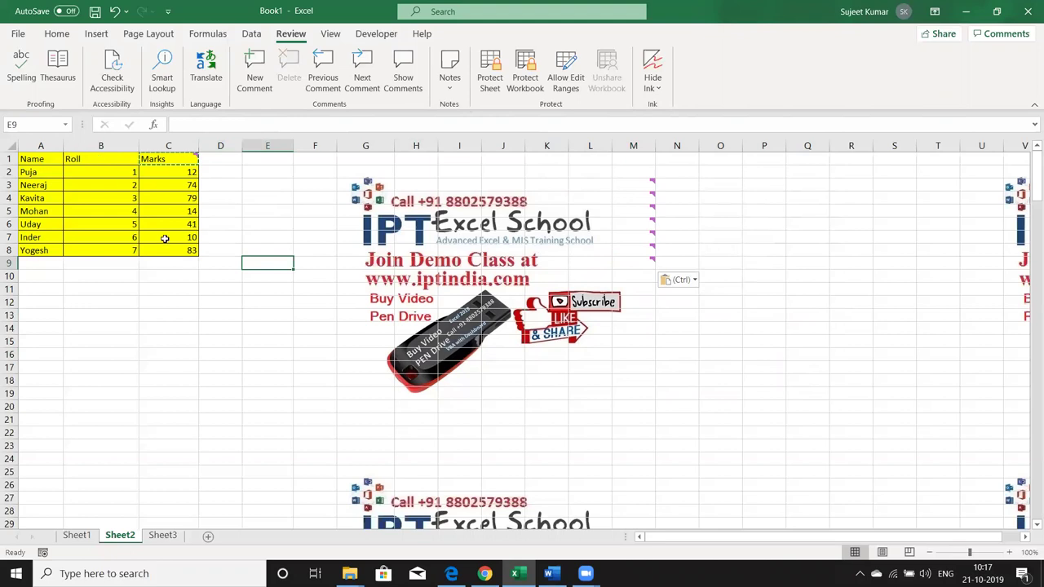
- Copy table A1:C8 and paste it at N13 with All except borders
left_click_drag(39, 158, 163, 251)
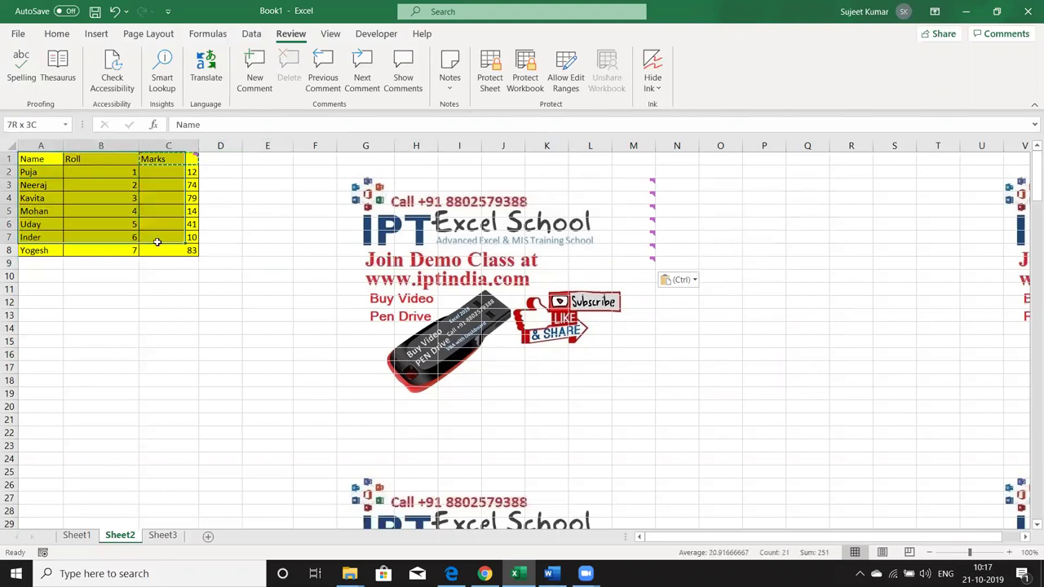
key("ctrl+c")
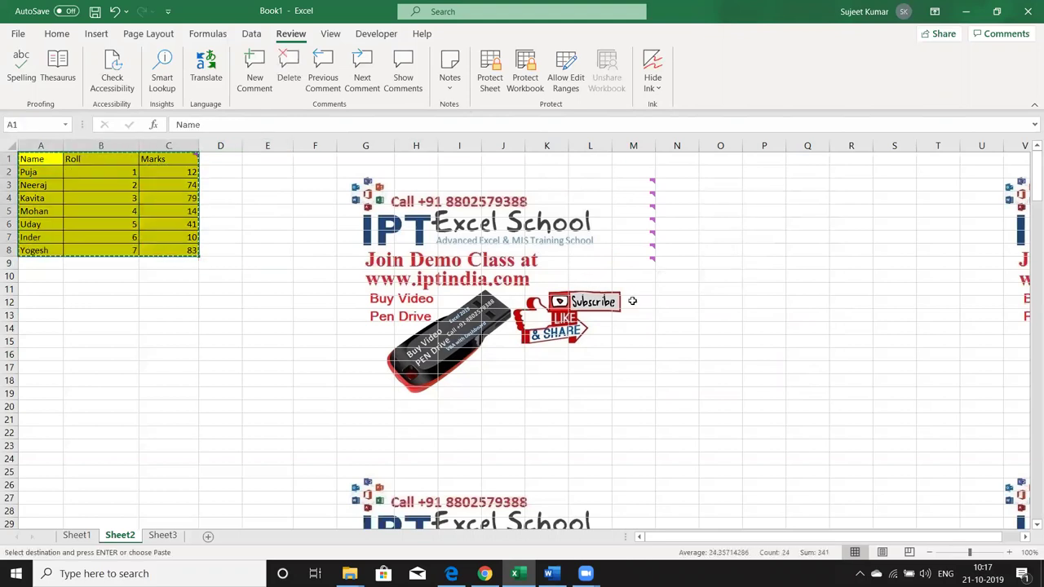
right_click(683, 319)
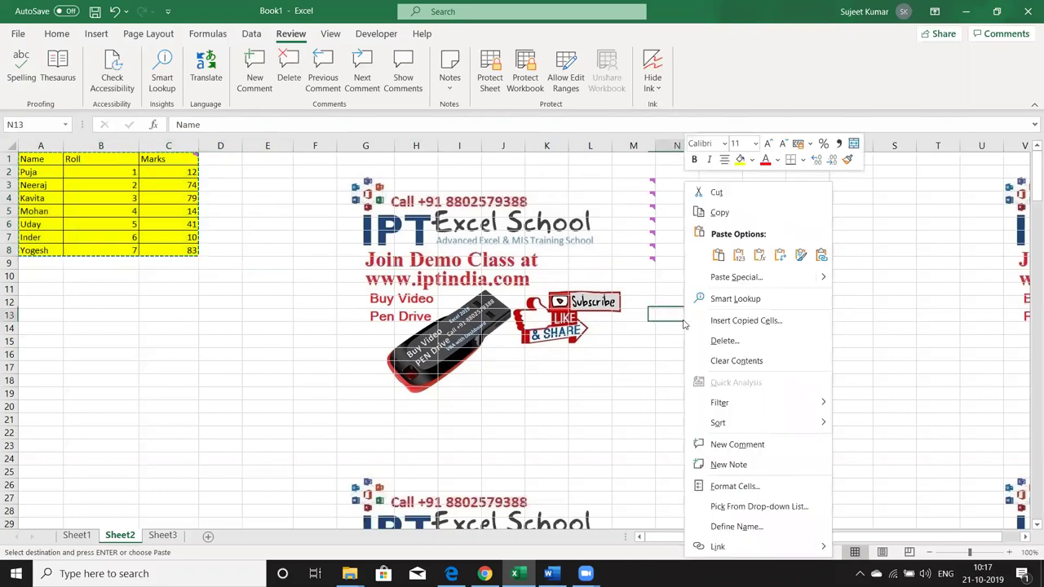
left_click(724, 281)
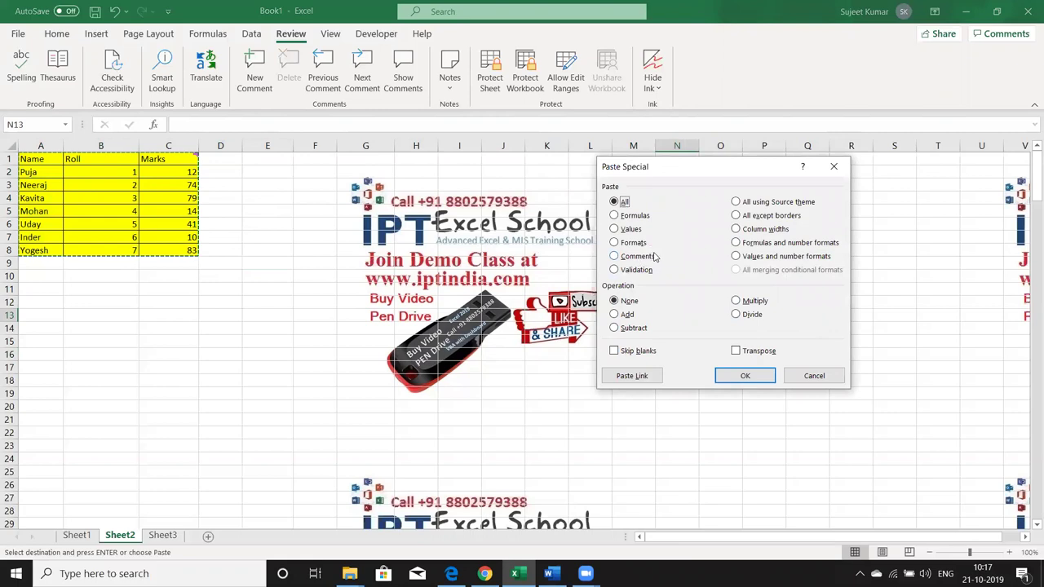
left_click(775, 215)
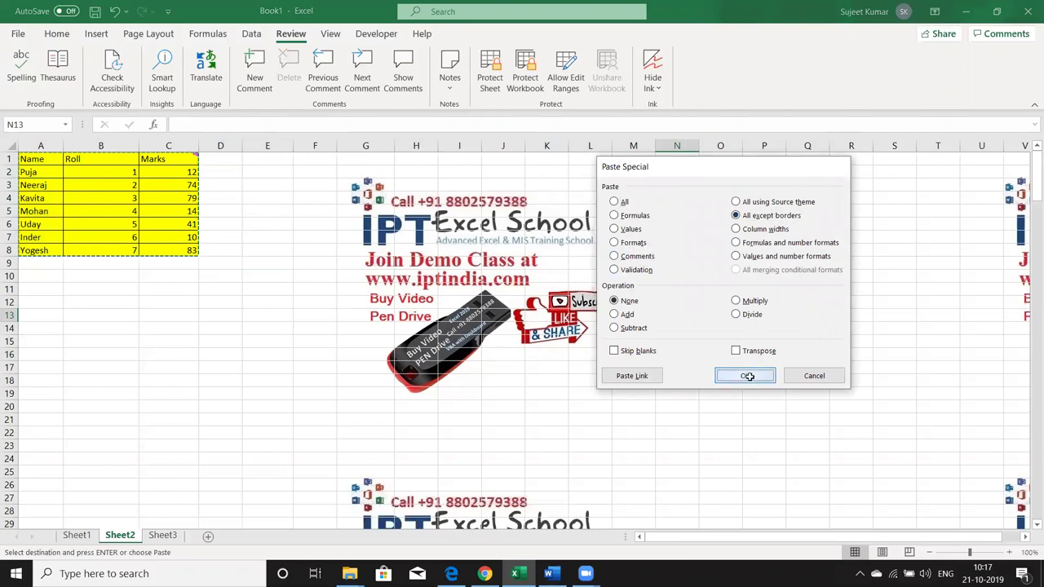
left_click(744, 376)
- Clear everything in columns M through Q
left_click_drag(640, 147, 809, 176)
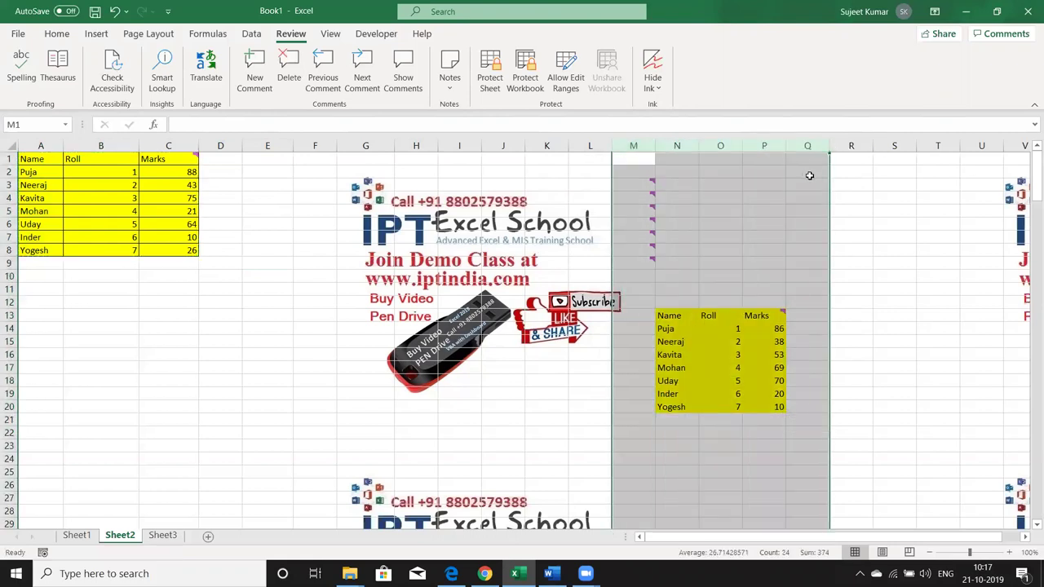
key("ctrl+minus")
left_click(330, 201)
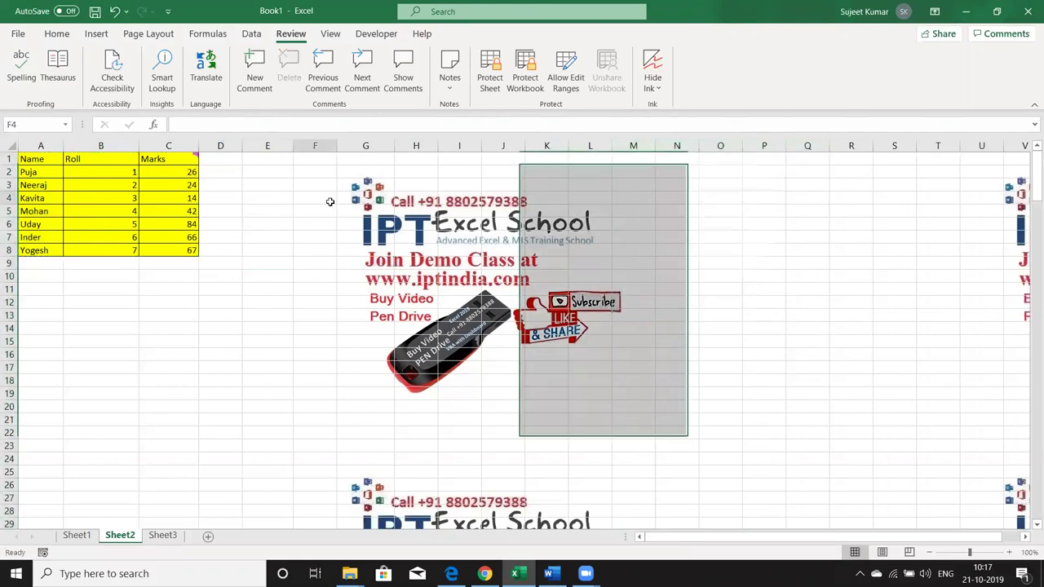
- Autofit columns B, C and A to their contents
double_click(139, 145)
double_click(147, 145)
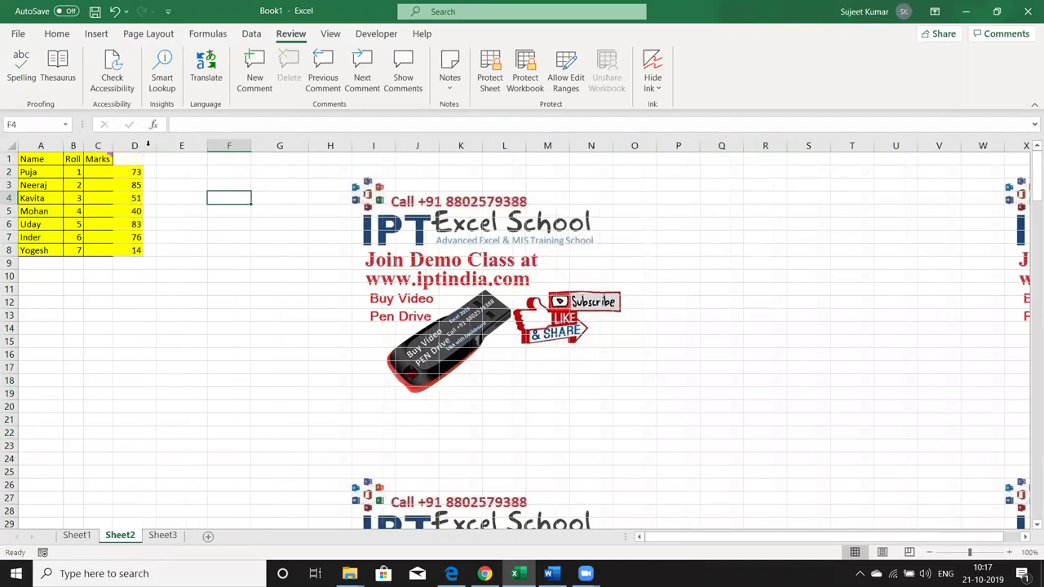
double_click(67, 145)
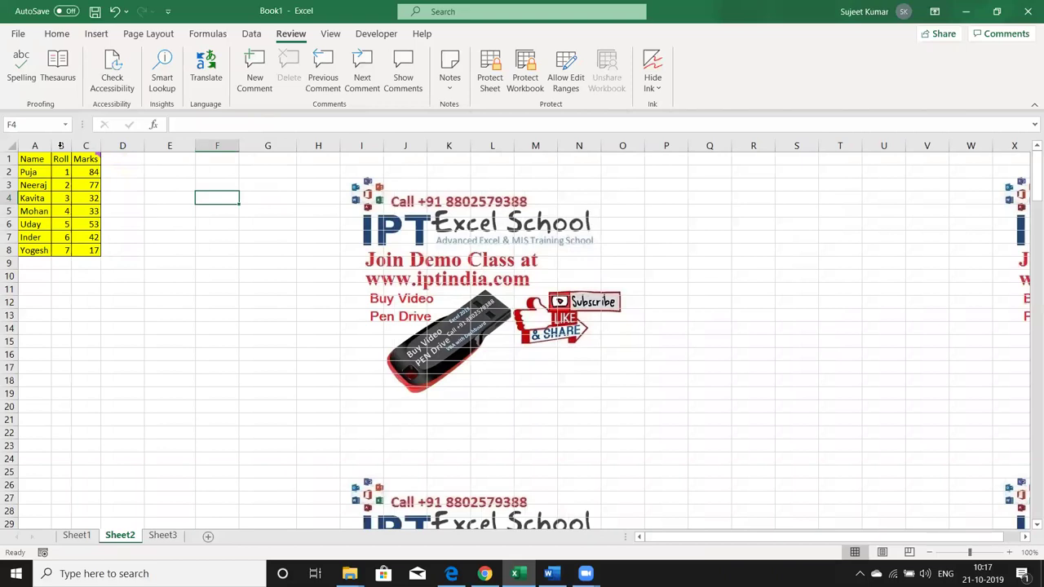
- Copy table A1:C8, trial-paste it at P1, then undo the paste
left_click_drag(36, 157, 90, 252)
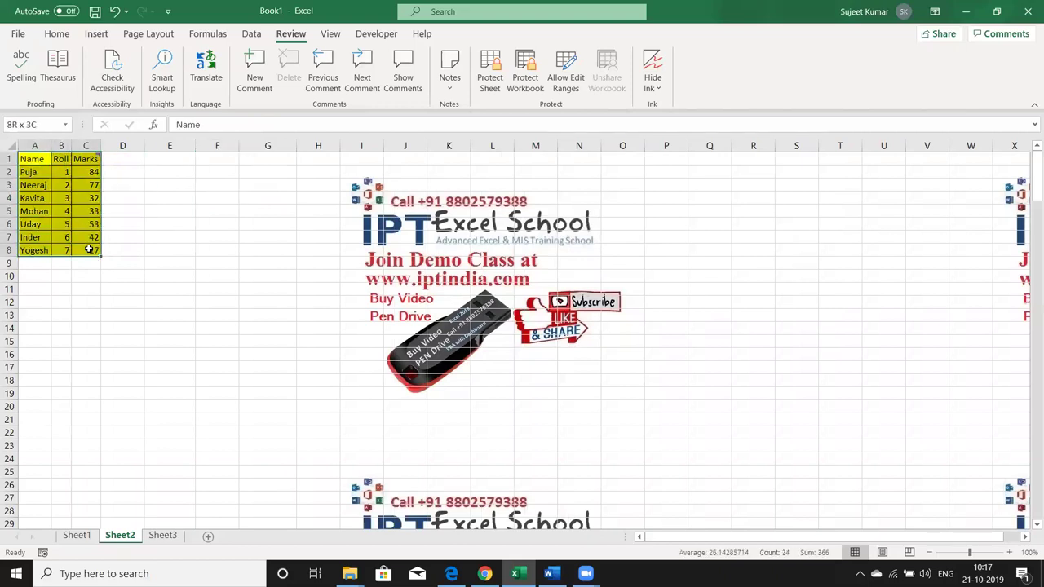
key("ctrl+c")
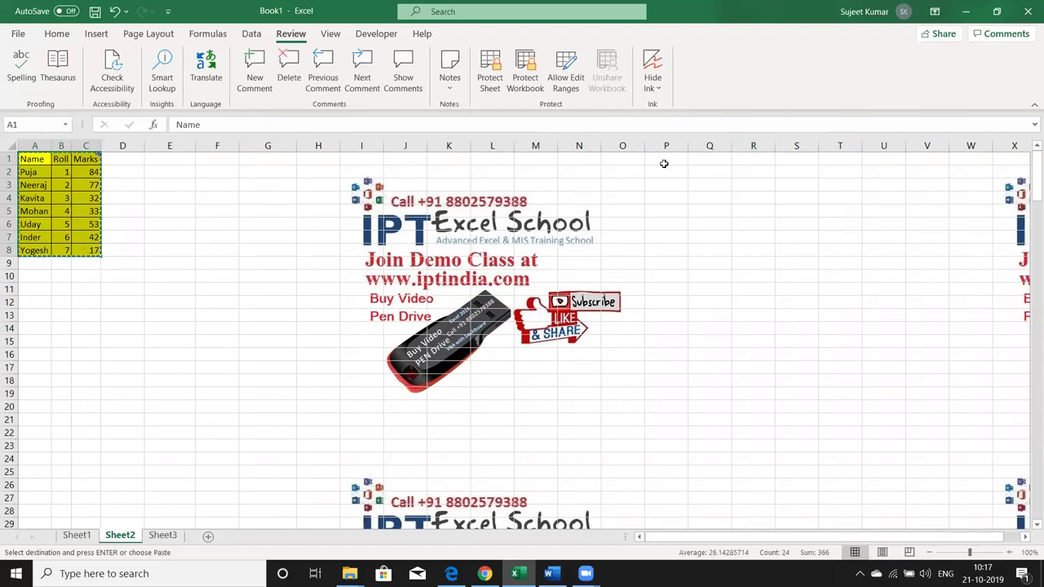
left_click(662, 159)
key("ctrl+v")
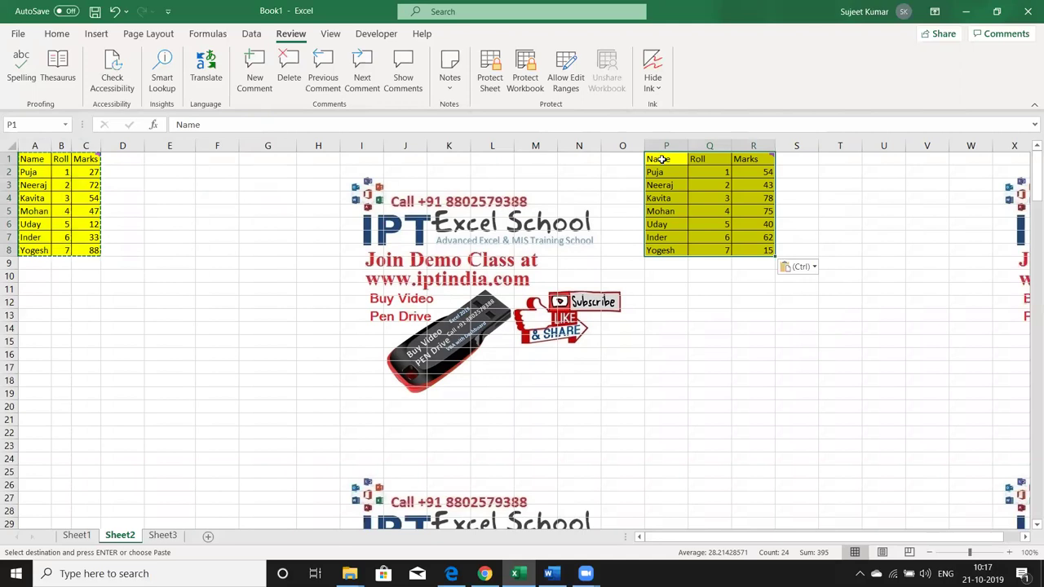
key("ctrl+z")
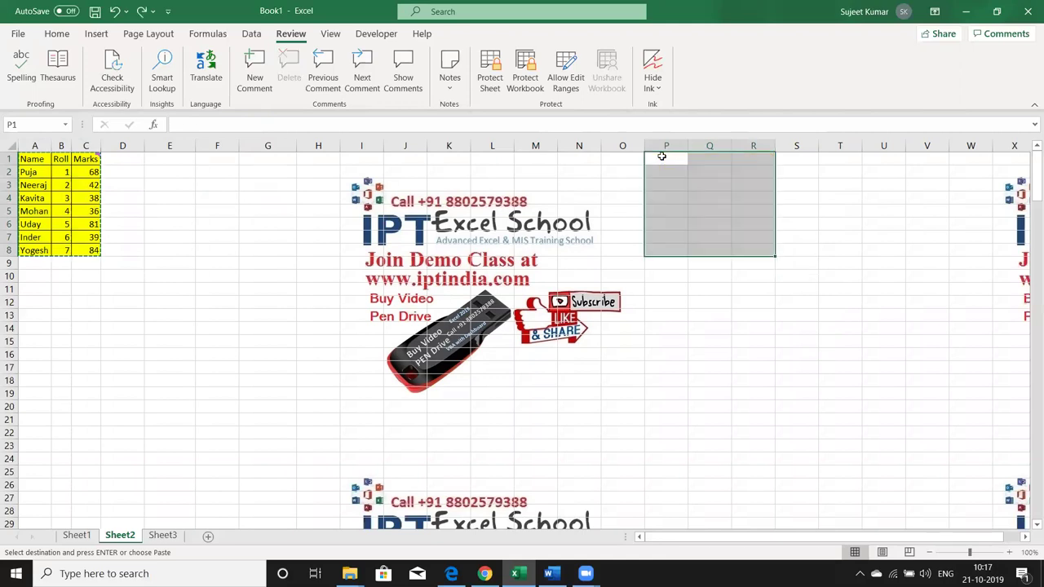
- Paste only the table's column widths at P1, then paste the data and undo it
right_click(661, 158)
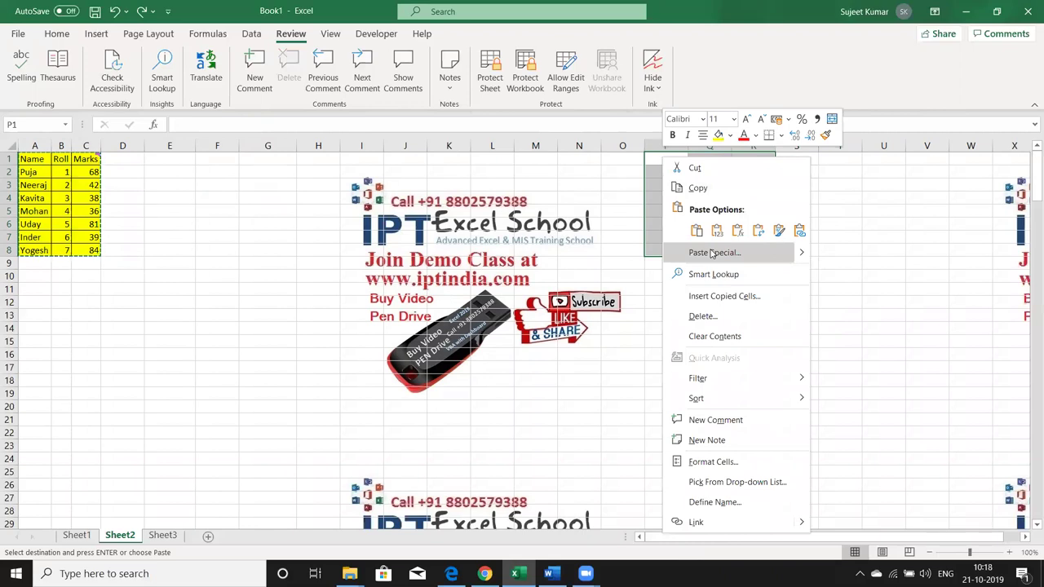
left_click(712, 254)
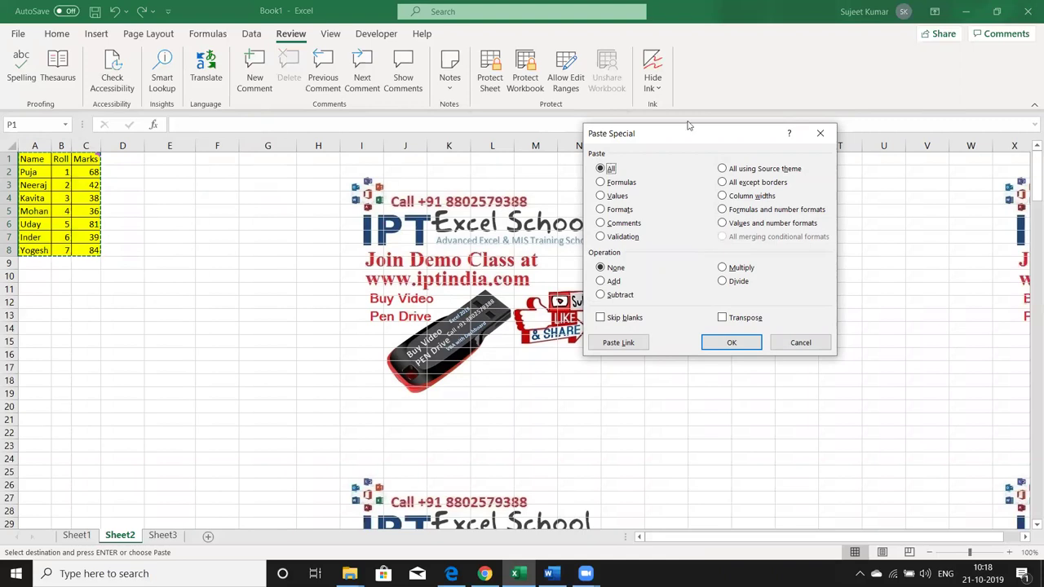
left_click_drag(685, 134, 377, 133)
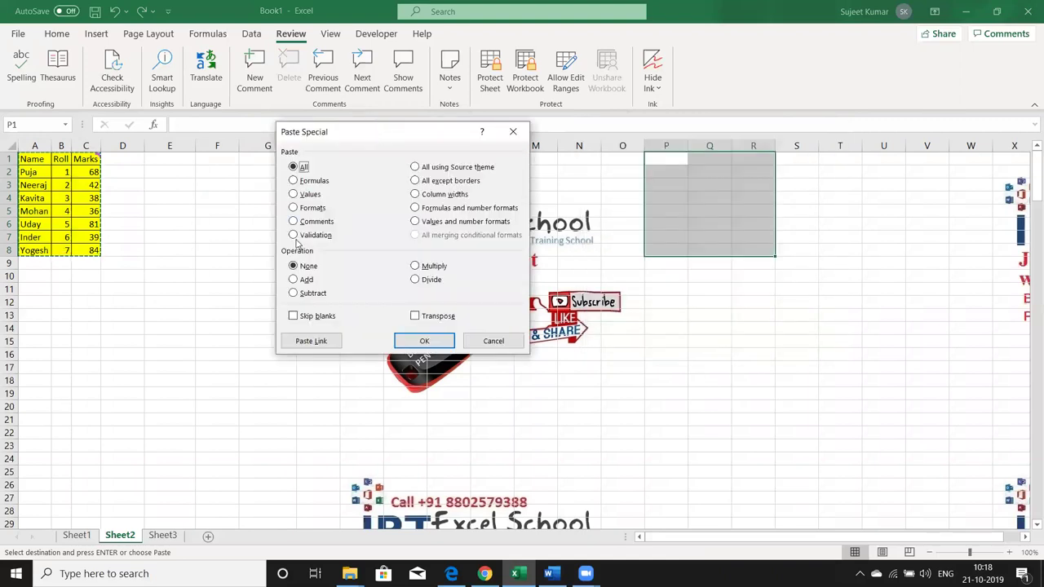
left_click(416, 194)
left_click(441, 340)
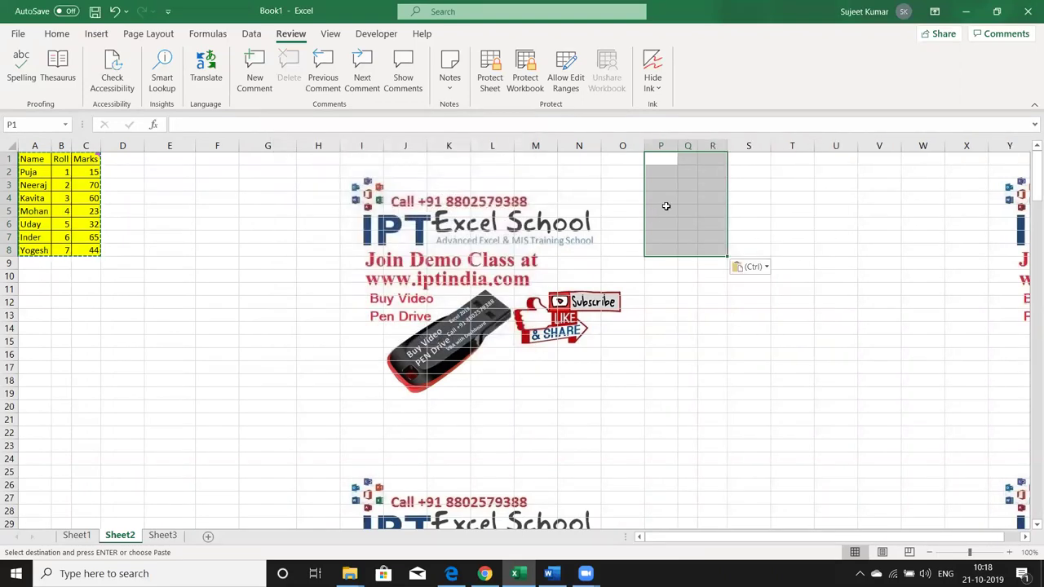
key("ctrl+v")
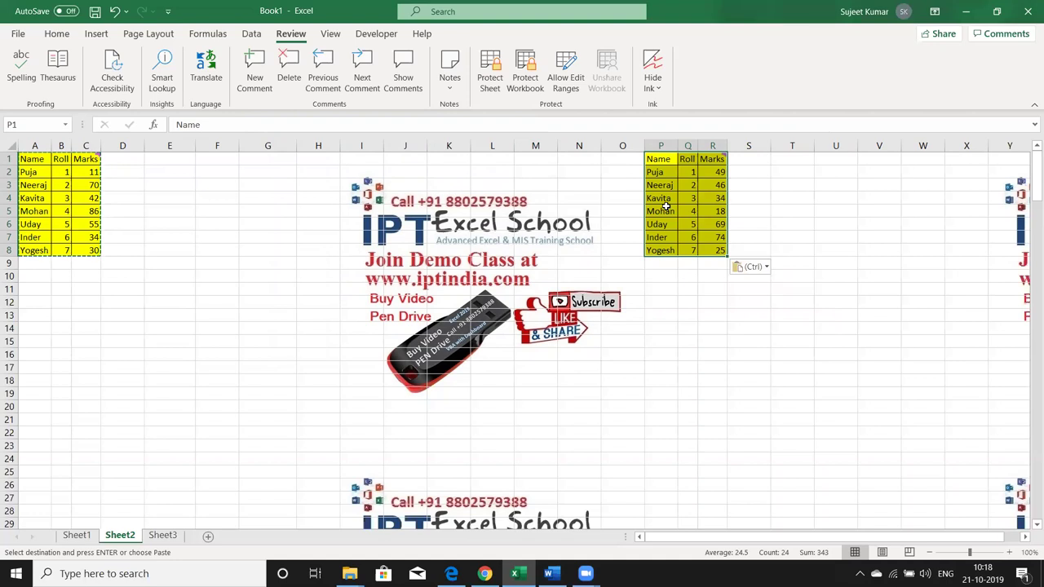
key("ctrl+z")
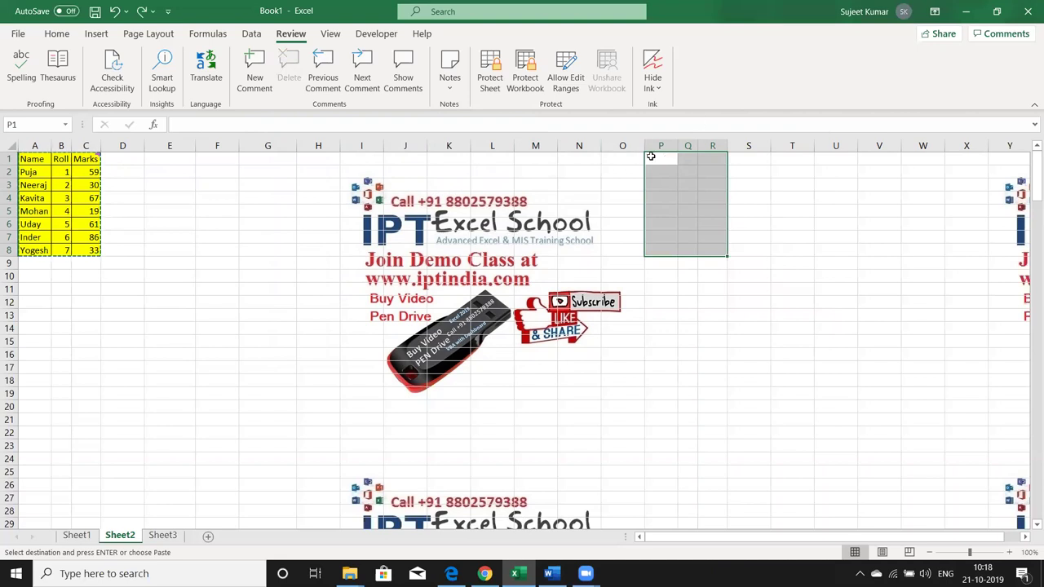
- Paste the table at P1 keeping source column widths, then remove it from columns P to S
right_click(651, 160)
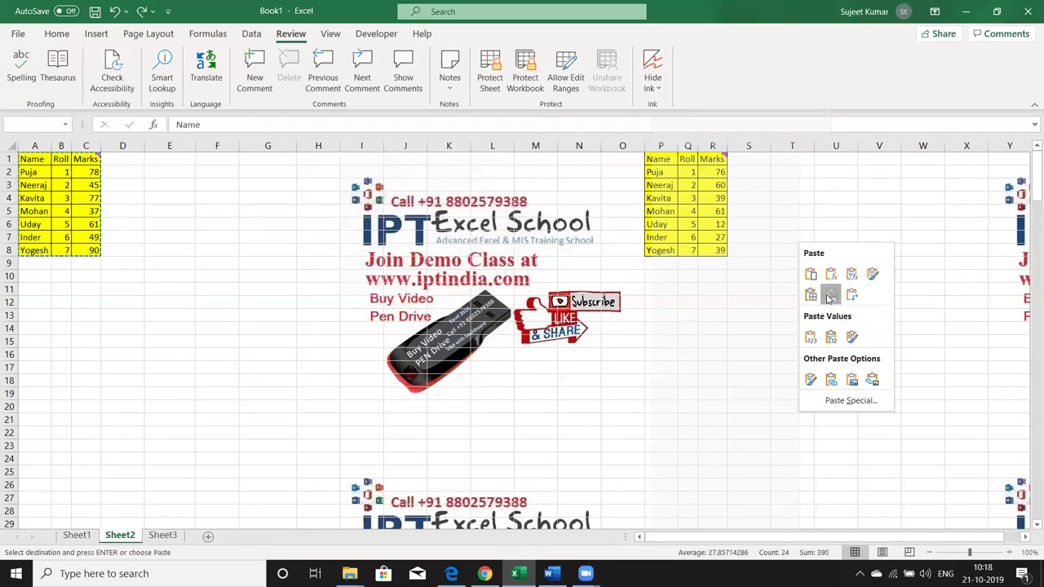
left_click(831, 295)
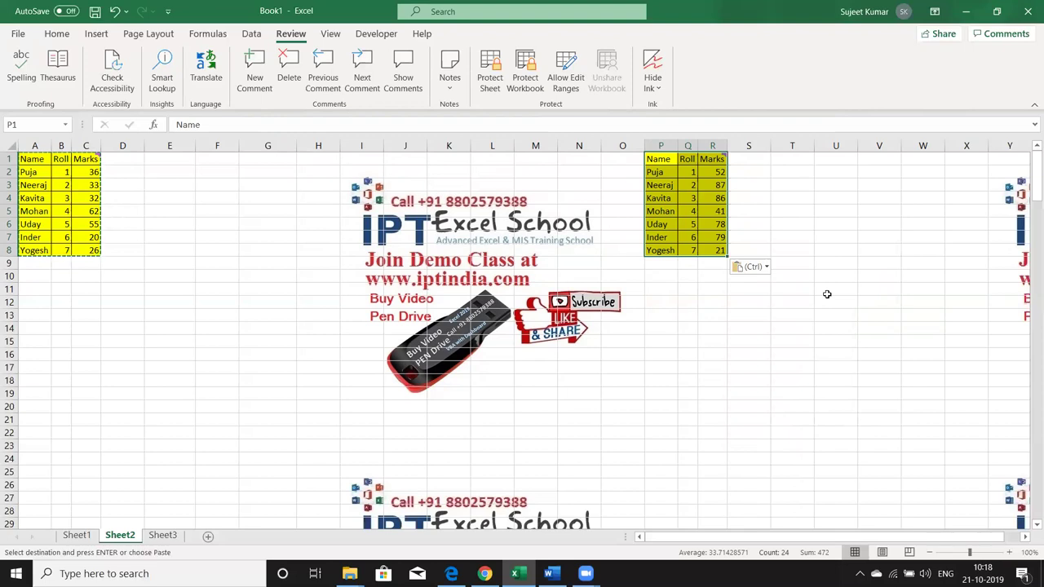
left_click(318, 200)
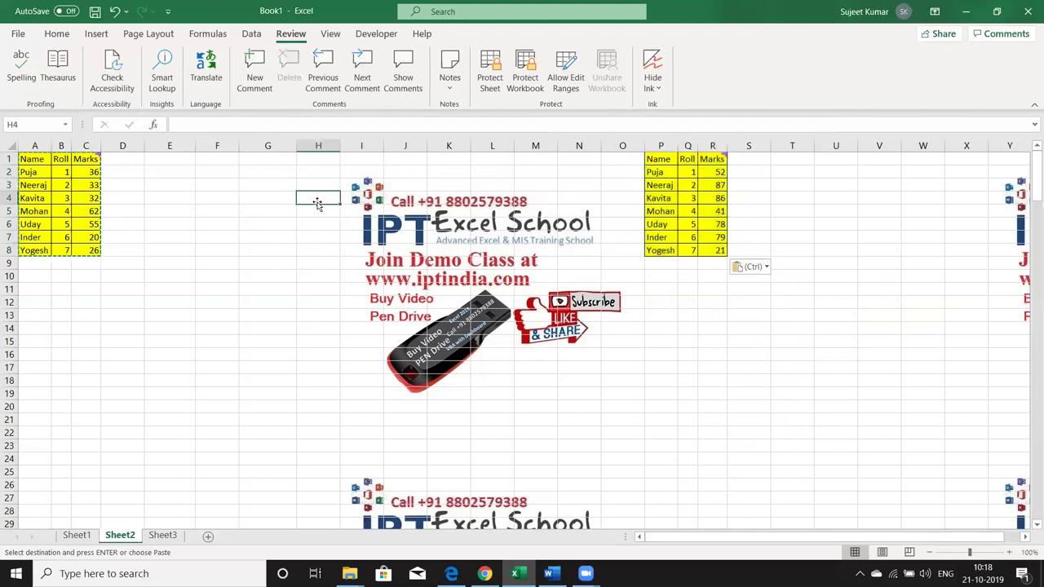
left_click_drag(667, 138, 730, 141)
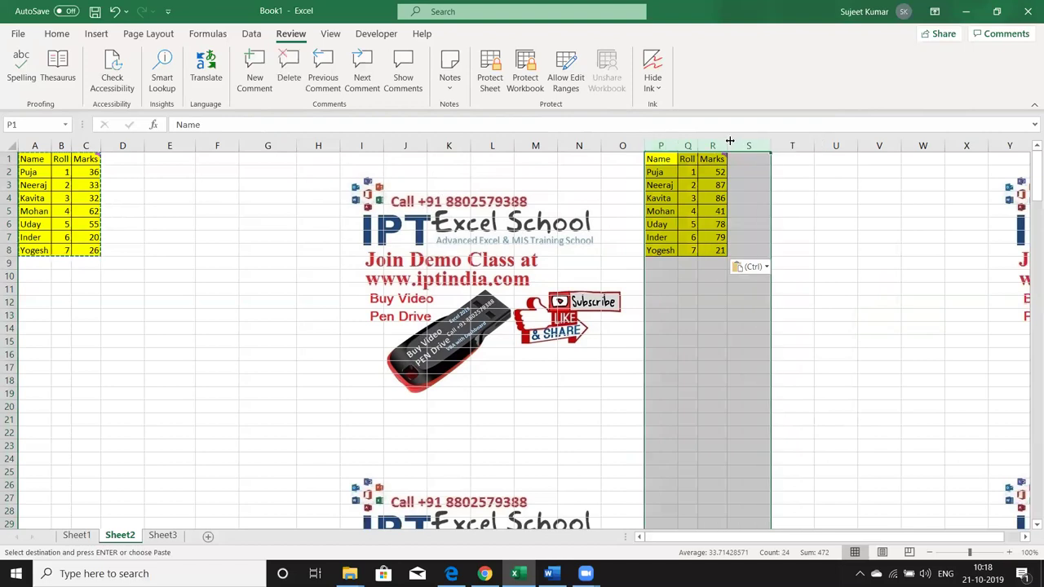
key("ctrl+z")
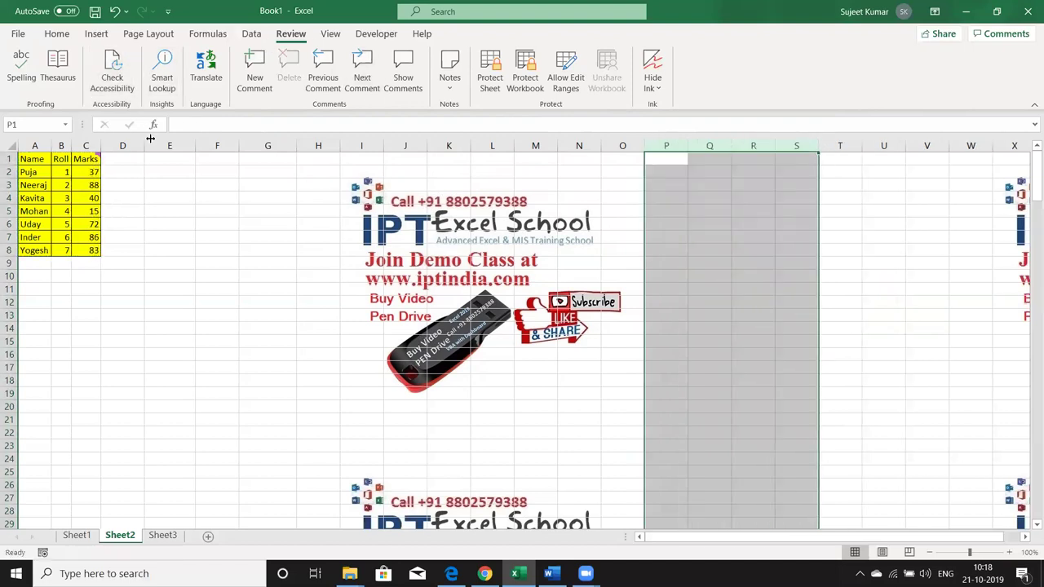
- Add a 'Date' heading in D1 and fill dates 04-Jan to 10-Jan down D2:D8
left_click(134, 147)
left_click(132, 161)
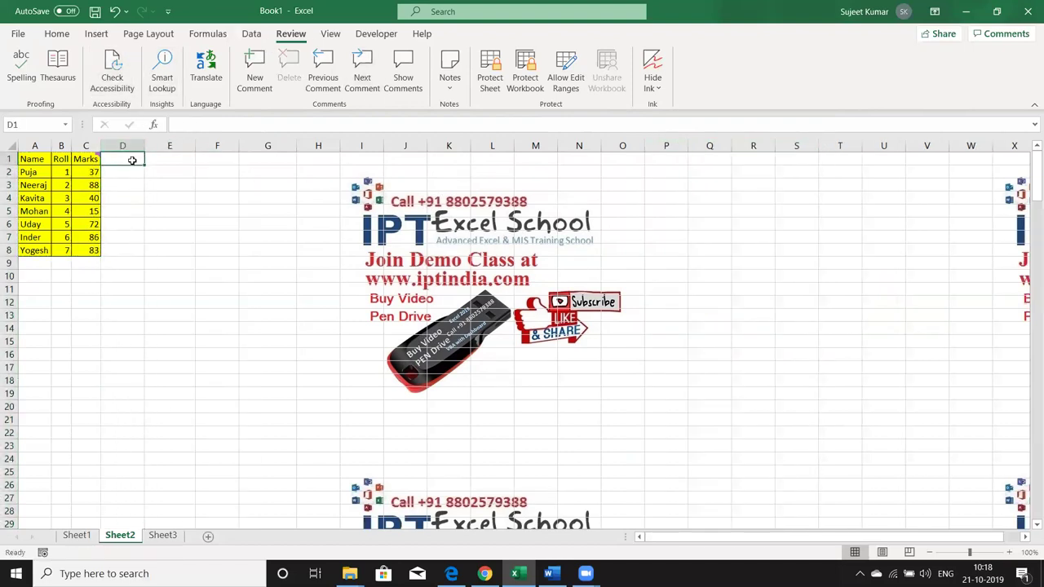
type("Date")
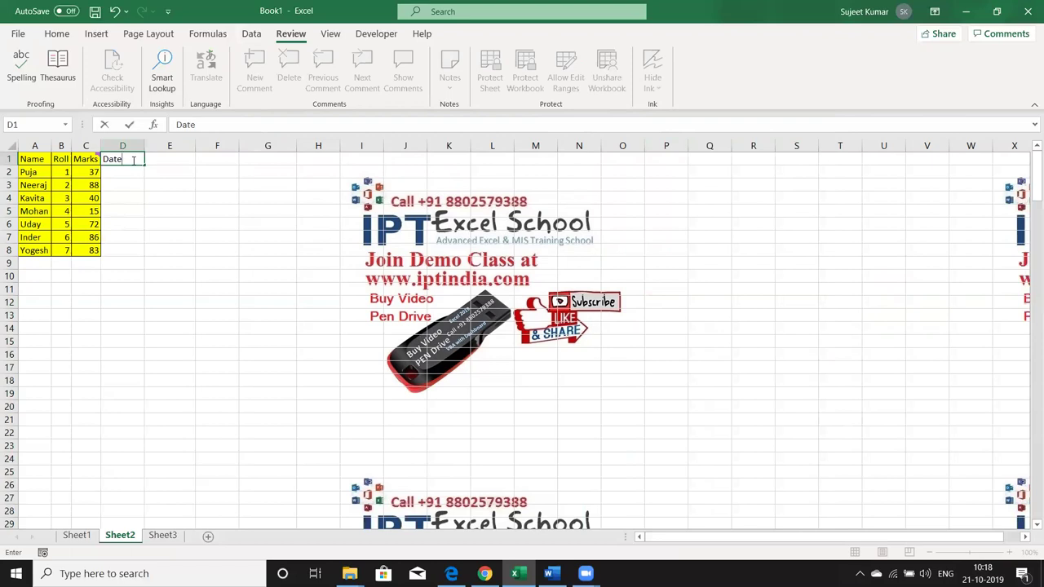
key("Return")
type("4/1")
key("ctrl+Return")
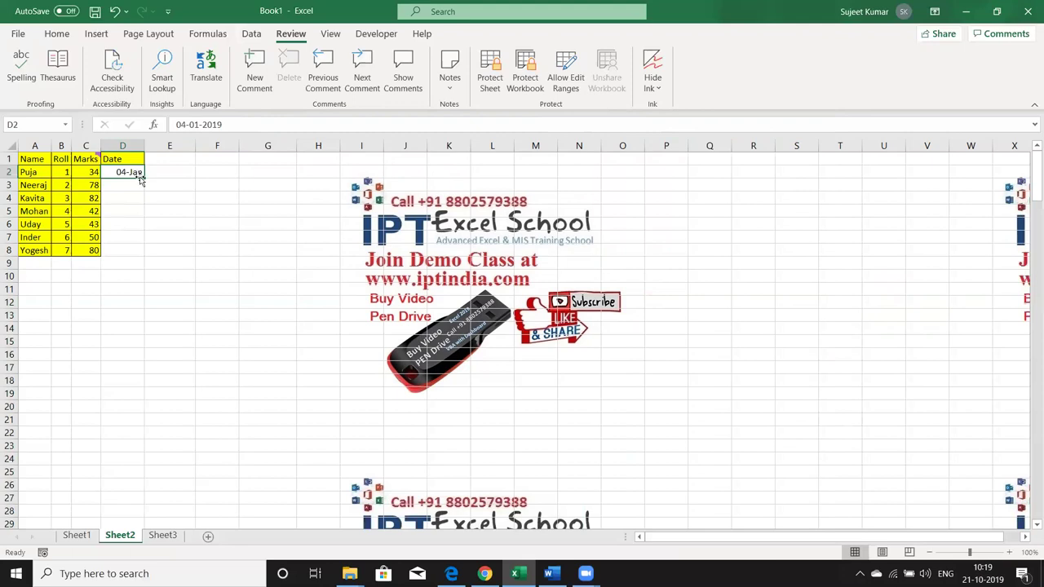
left_click_drag(145, 177, 145, 253)
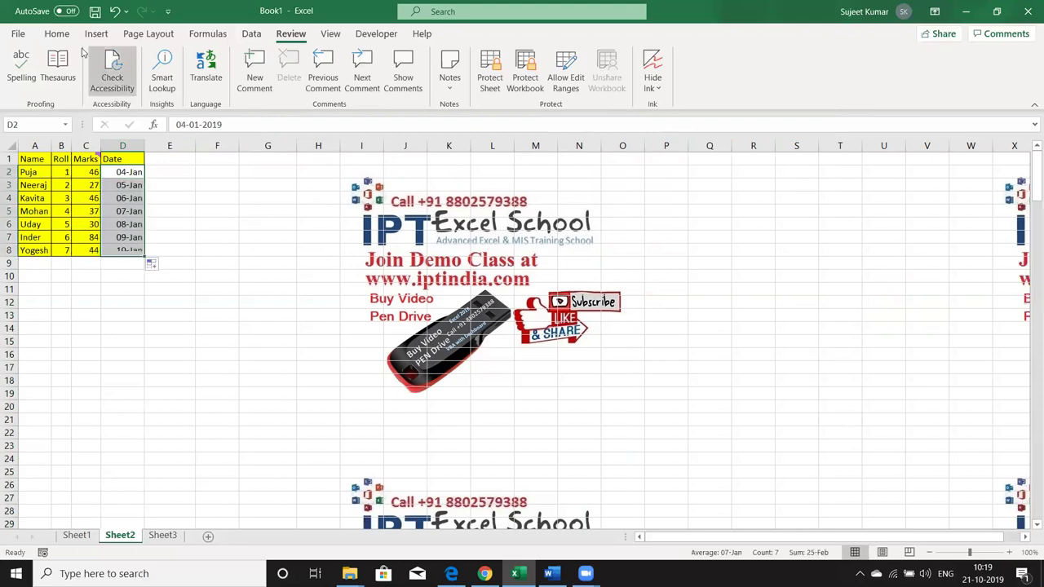
- Give D2:D8 a yellow fill and copy the dates
left_click(56, 34)
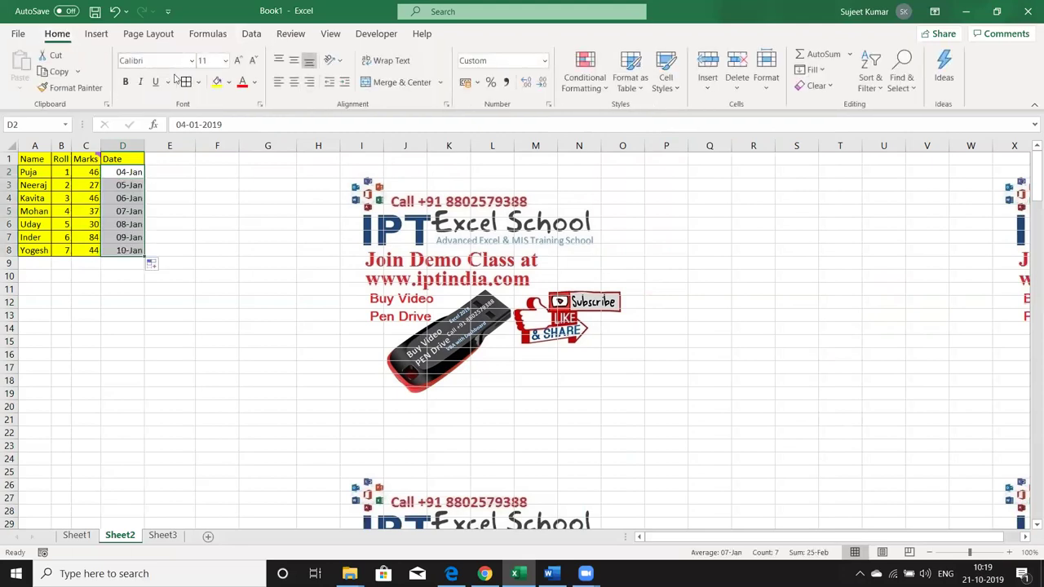
left_click(220, 84)
key("ctrl+c")
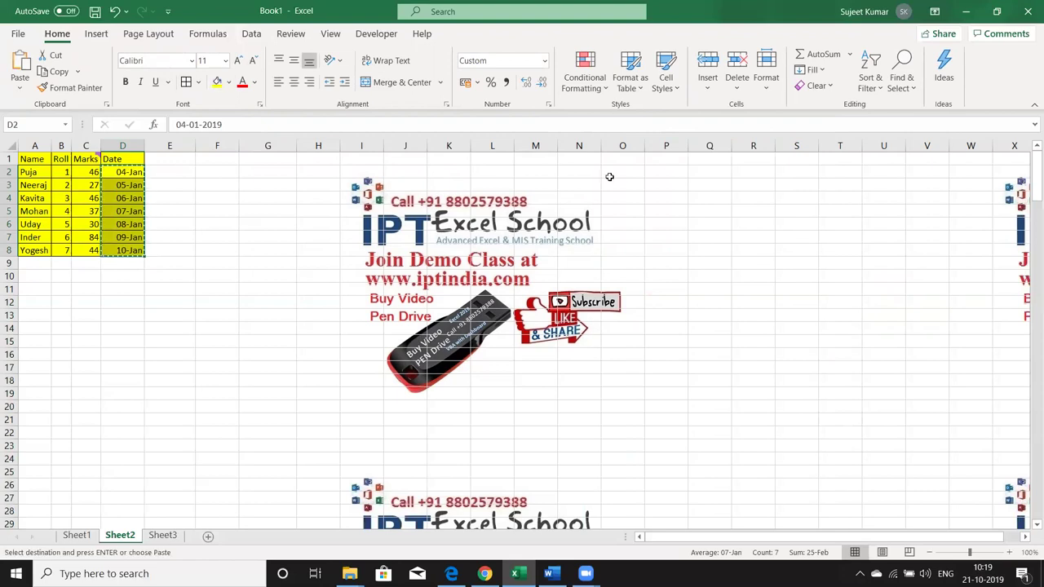
- Paste the copied dates into P2 as values only, giving serials 43469 to 43475
left_click(666, 171)
right_click(667, 171)
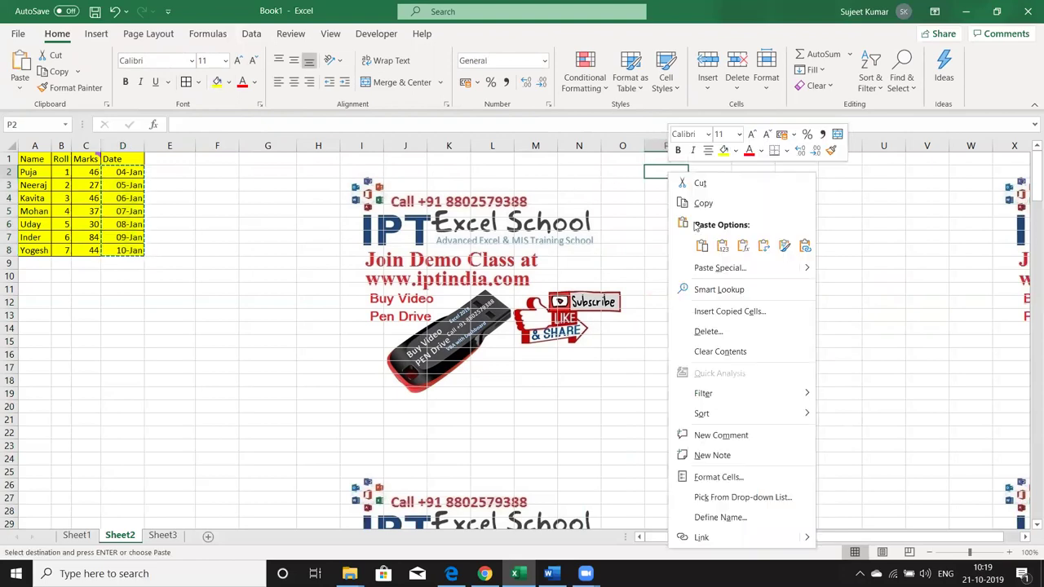
left_click(710, 270)
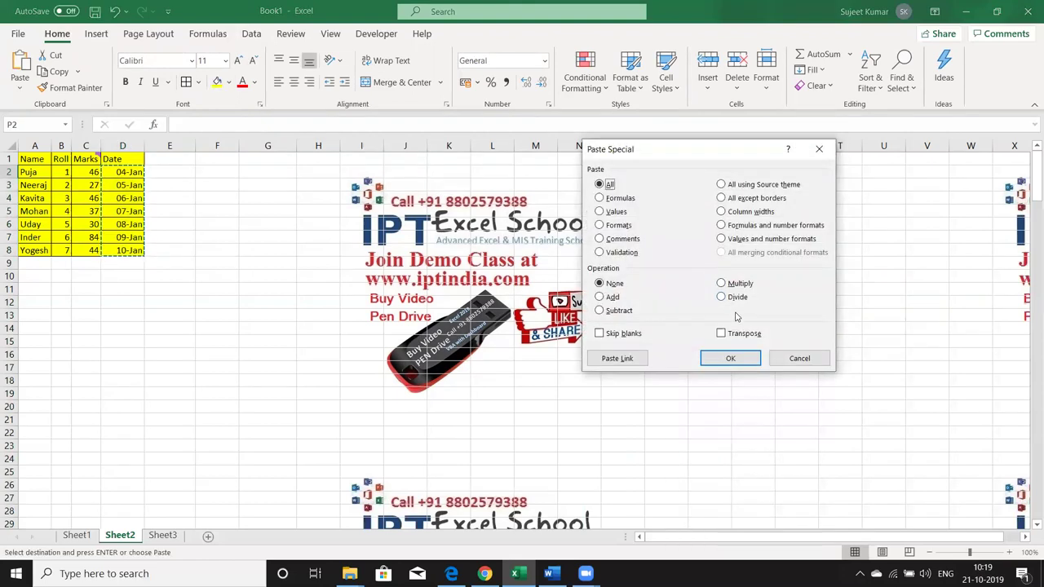
left_click(601, 212)
left_click(718, 359)
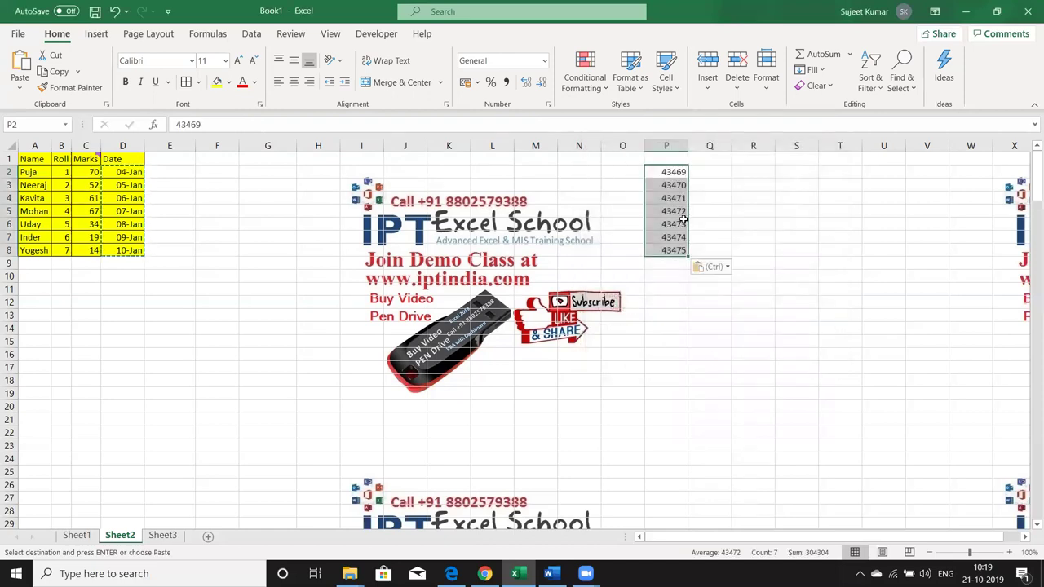
left_click(672, 176)
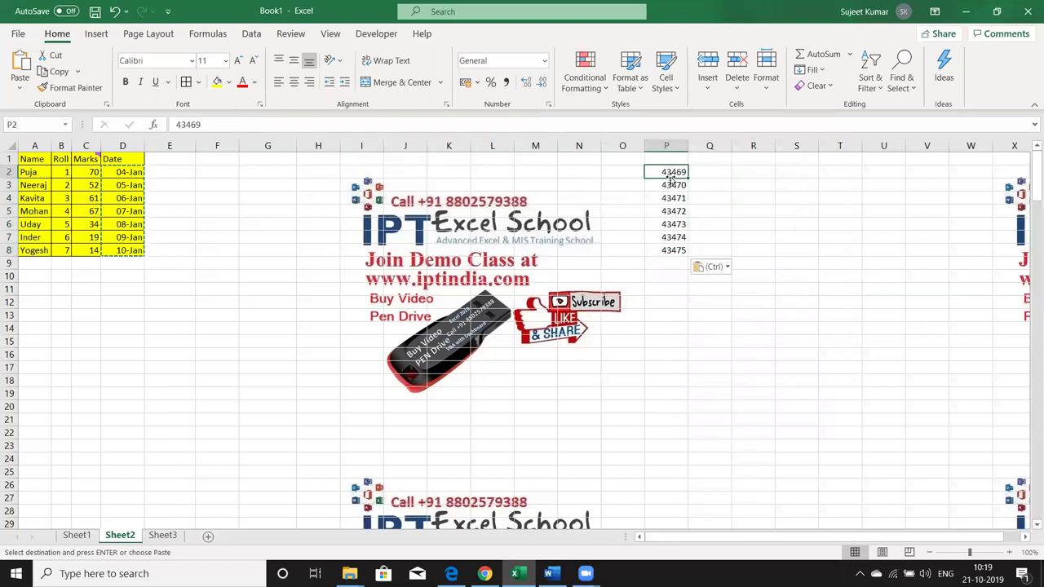
- Enter today's date in G14 with Ctrl+; and show it in General format as 43759
left_click(269, 325)
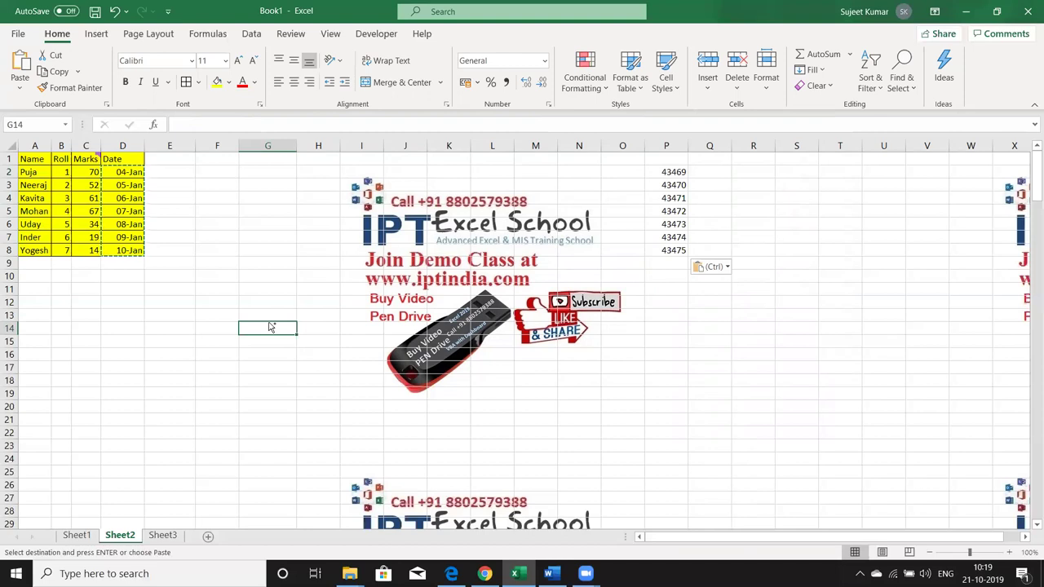
key("ctrl+semicolon")
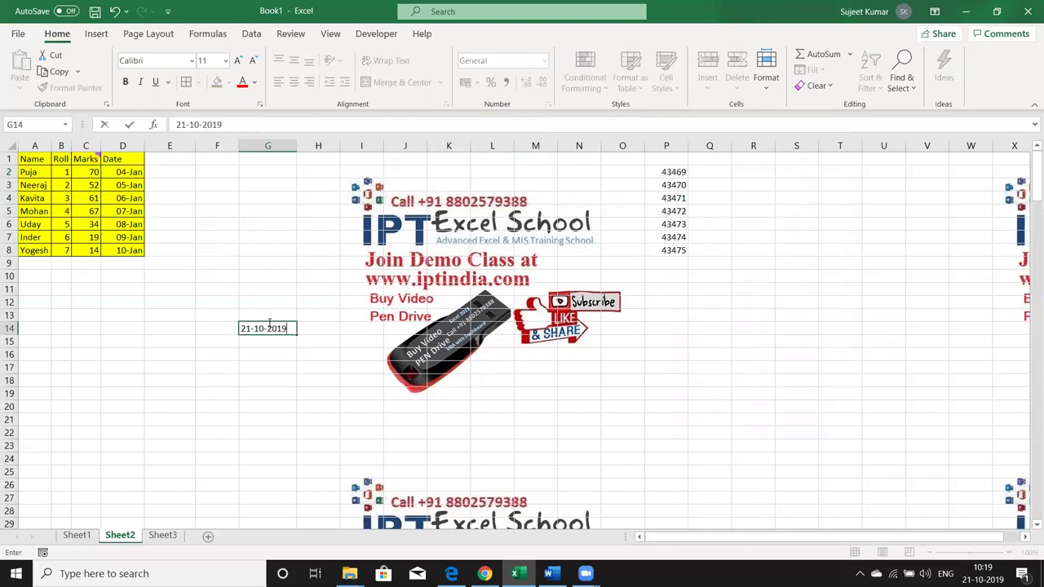
key("Return")
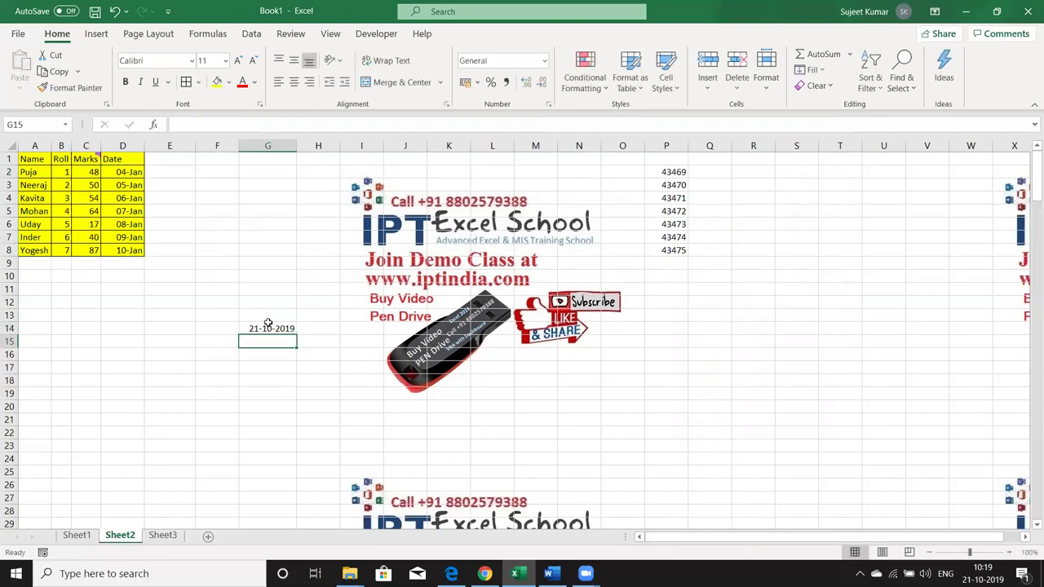
left_click(267, 325)
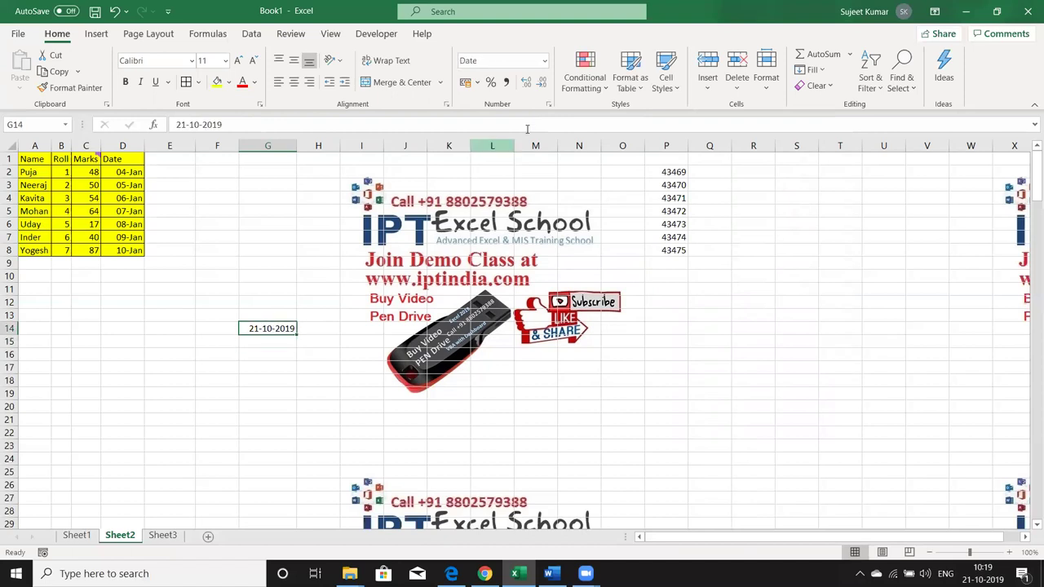
left_click(545, 61)
left_click(530, 80)
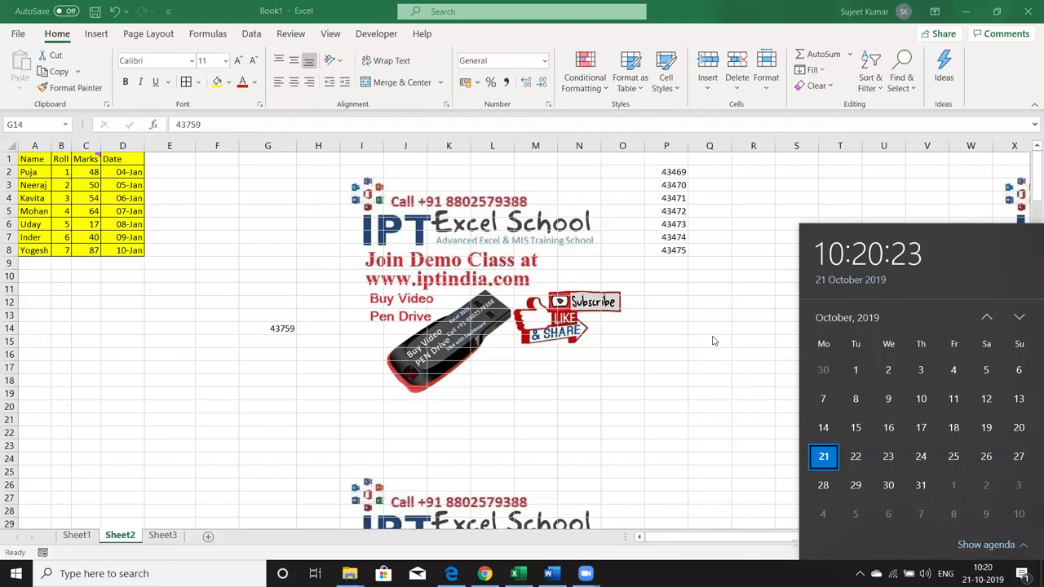
- Enter 1 in G15 and apply a date format to it
left_click(290, 342)
left_click(289, 342)
key("Return")
left_click(289, 342)
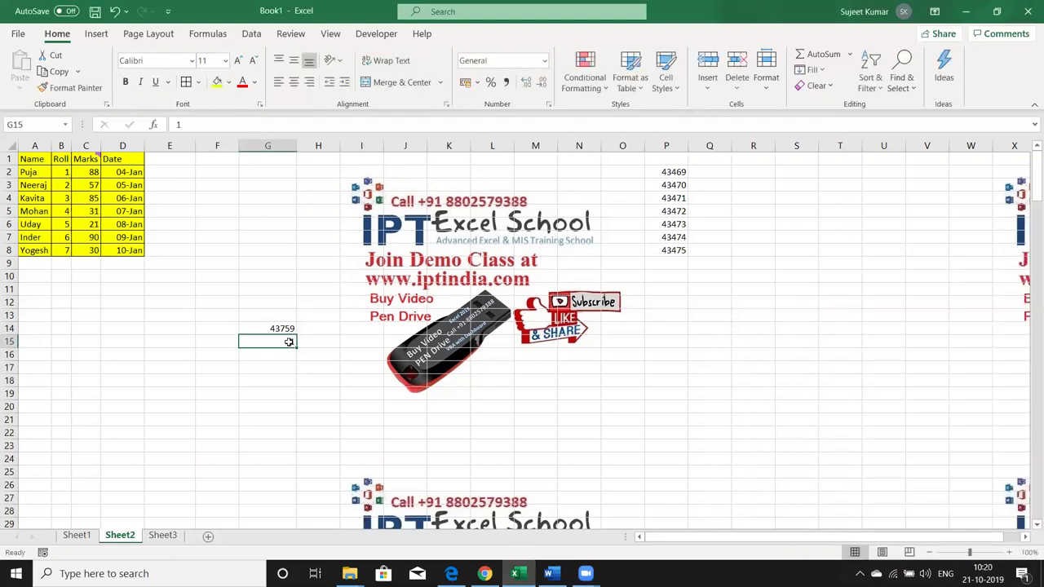
left_click(546, 62)
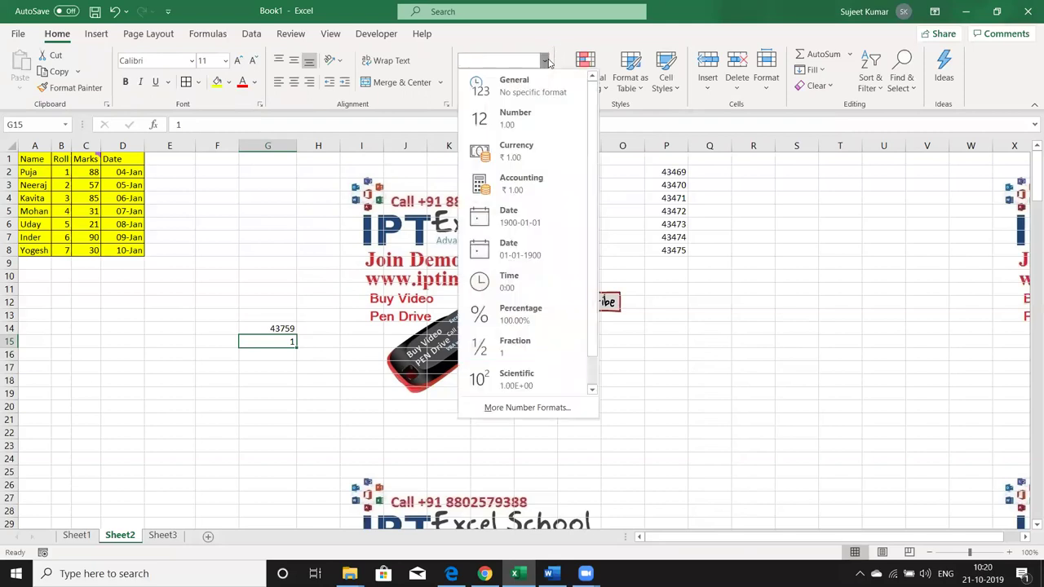
left_click(520, 257)
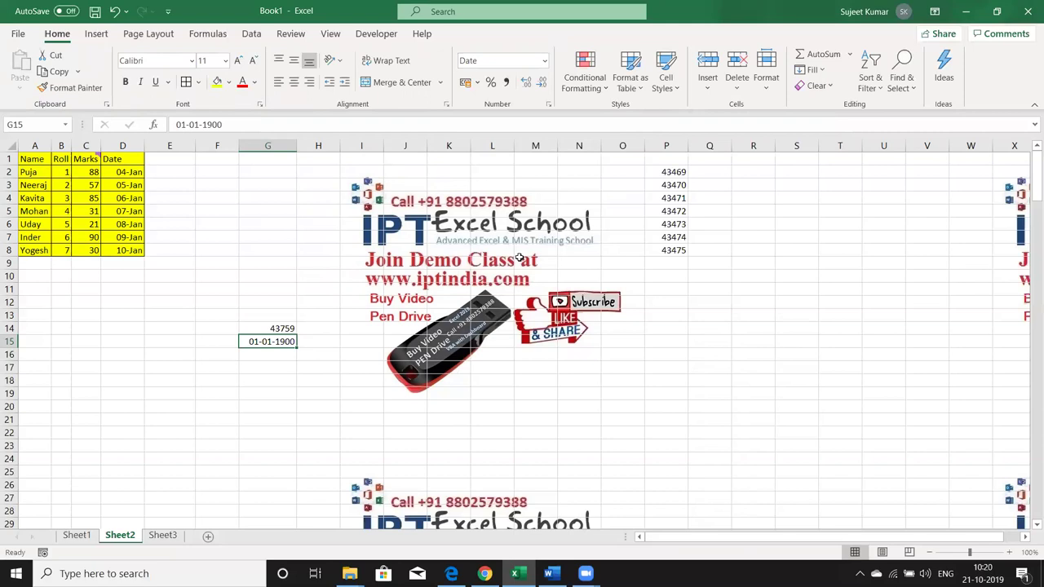
- Enter 367, then 43759, in G15 so it displays as 21-10-2019
type("367")
key("Return")
key("Up")
type("43759")
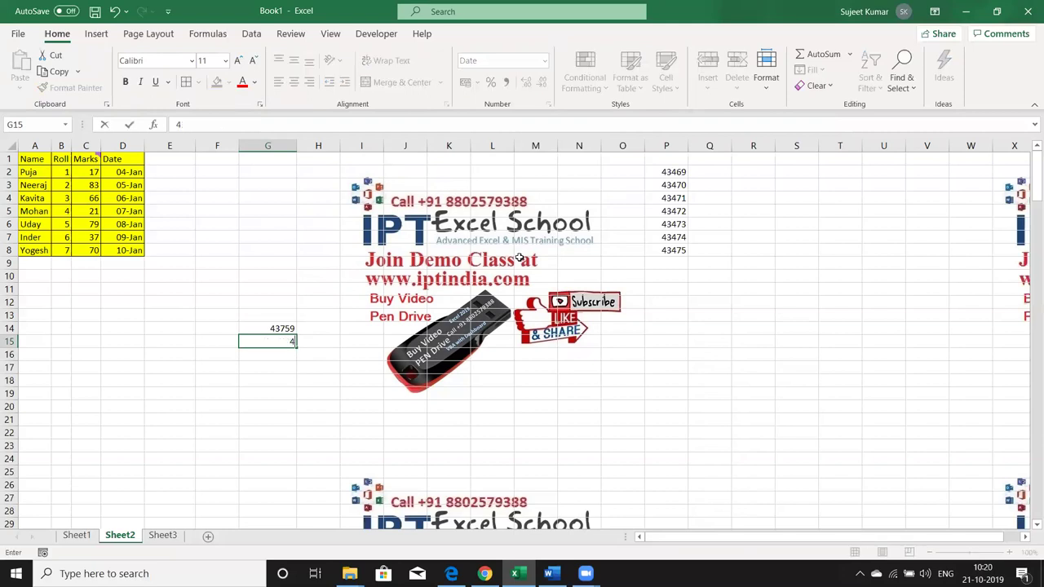
key("Return")
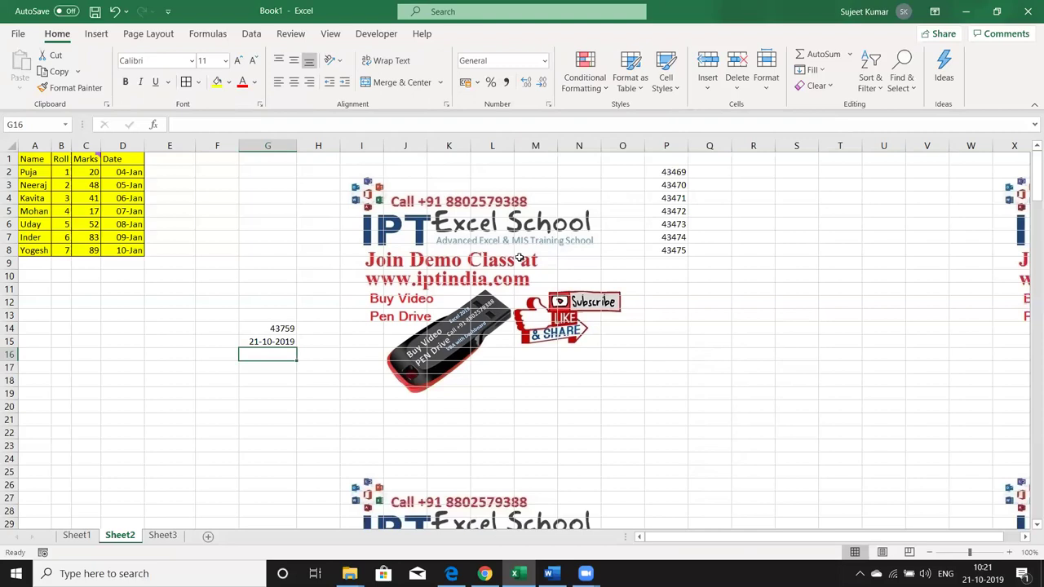
- Give G15 the Ctrl+Shift+# date format so it reads 21-Oct-19
key("Up")
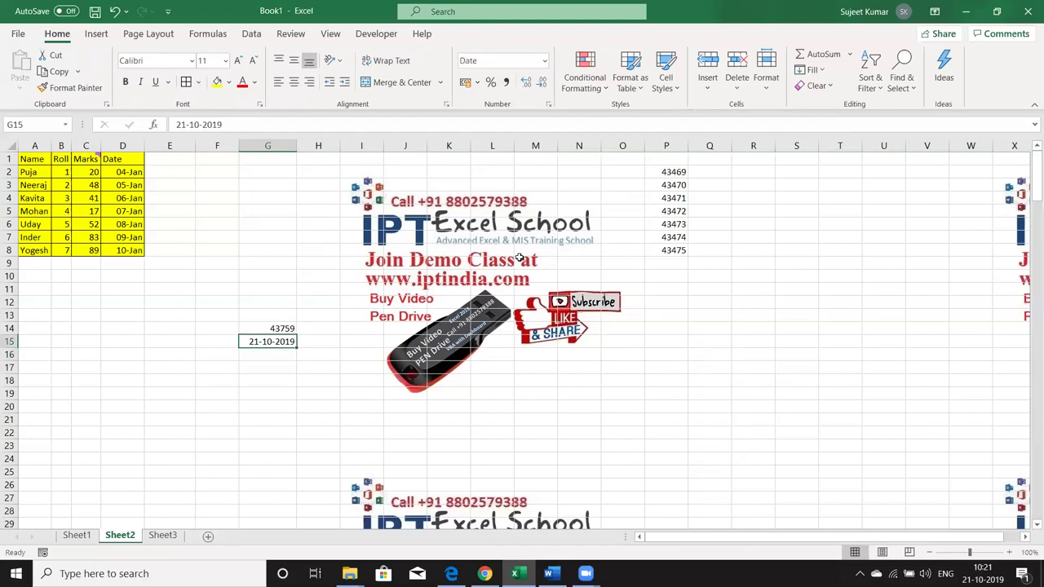
key("Right")
key("Left")
key("Left")
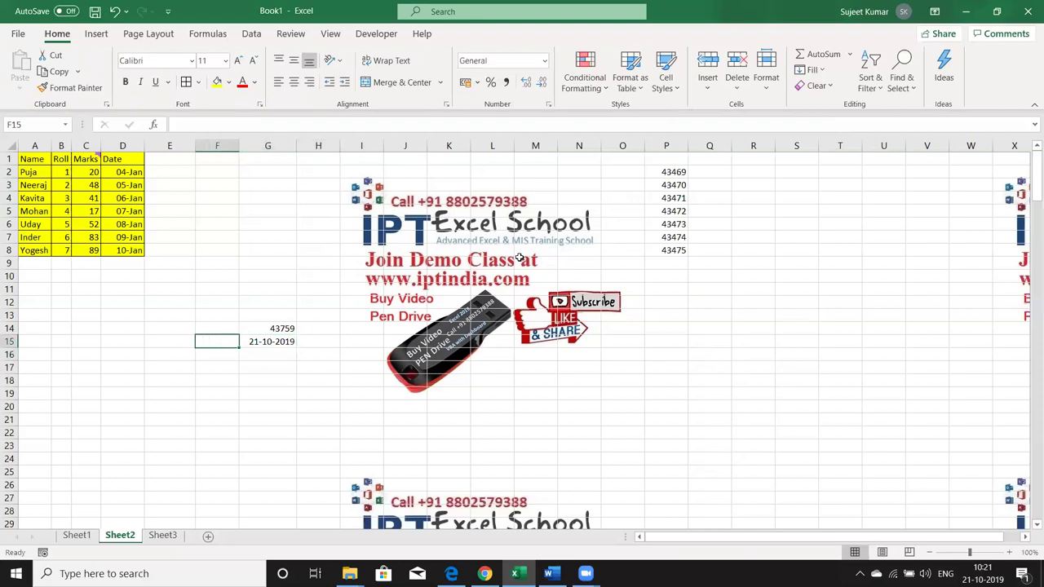
key("Left")
key("Right")
key("Right")
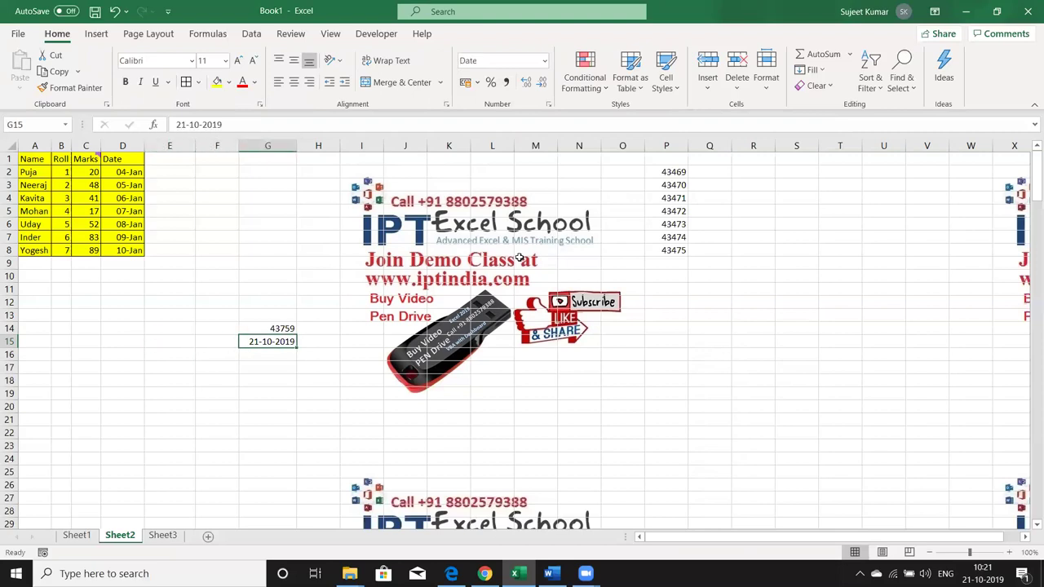
key("ctrl+shift+3")
- Type 21ssa. in G17 and enter =G17+20 in H17, which returns #VALUE!
key("Down")
key("Down")
type("21")
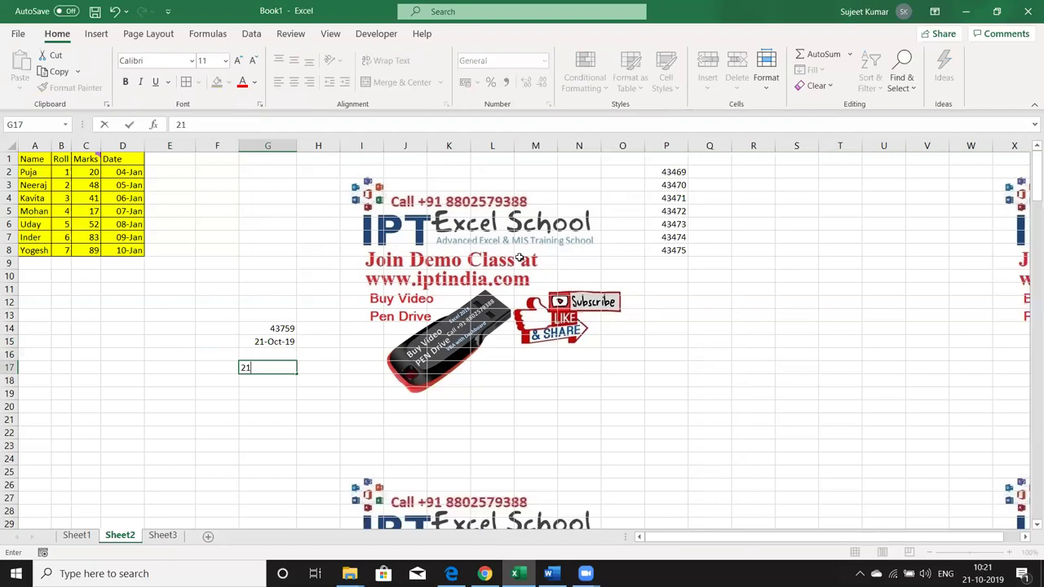
type("ssa")
type(".")
key("Right")
type("=")
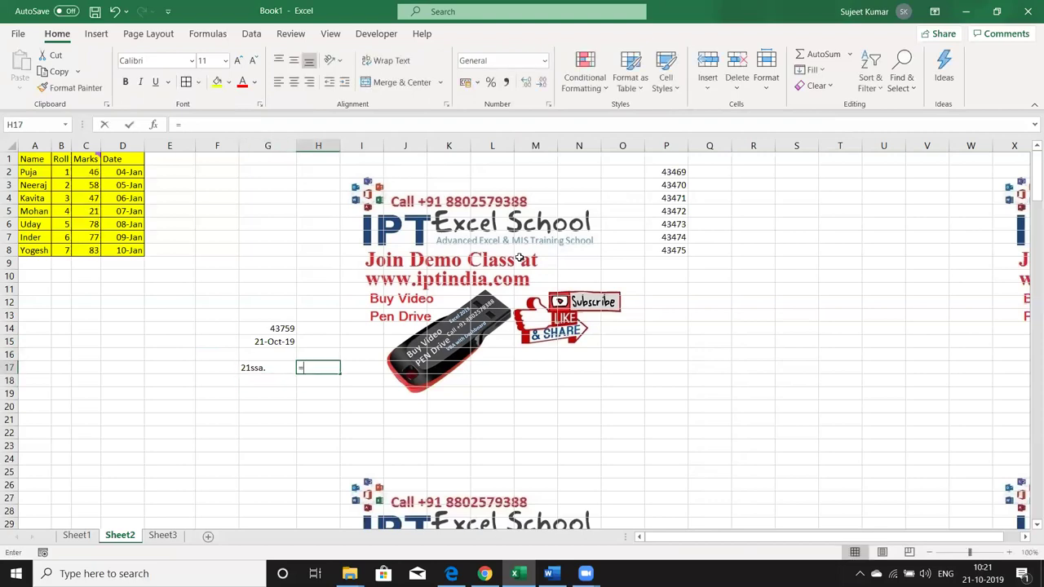
key("Left")
type("+20")
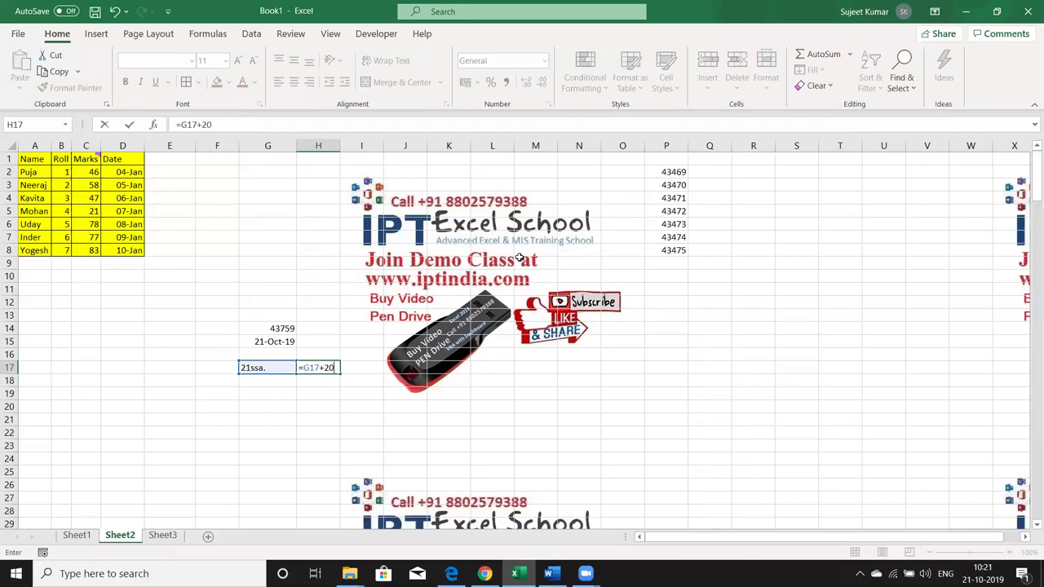
key("Return")
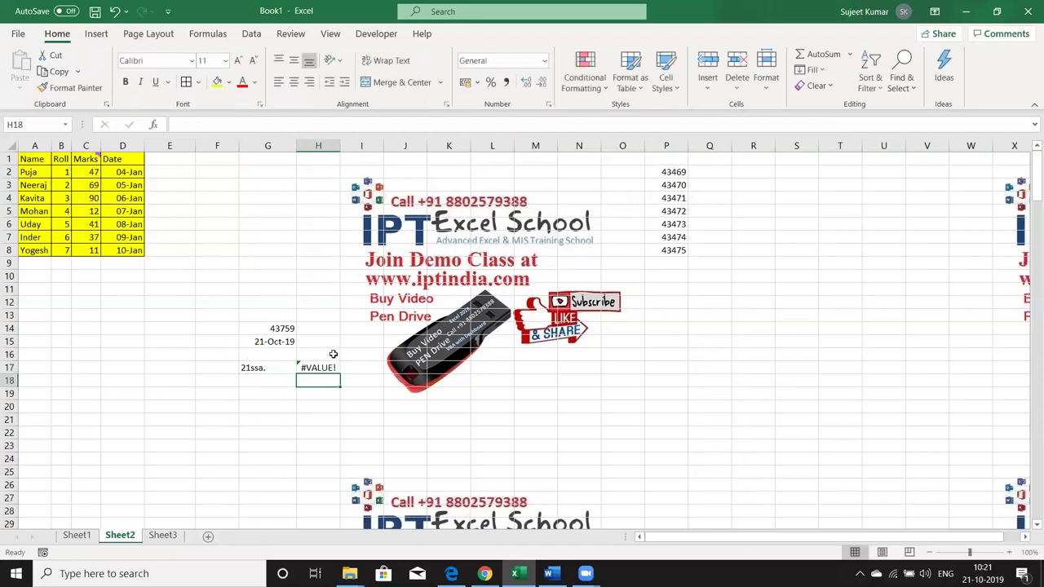
- Enter =G15+20 in H15 to add 20 days to the date
left_click(323, 346)
type("=")
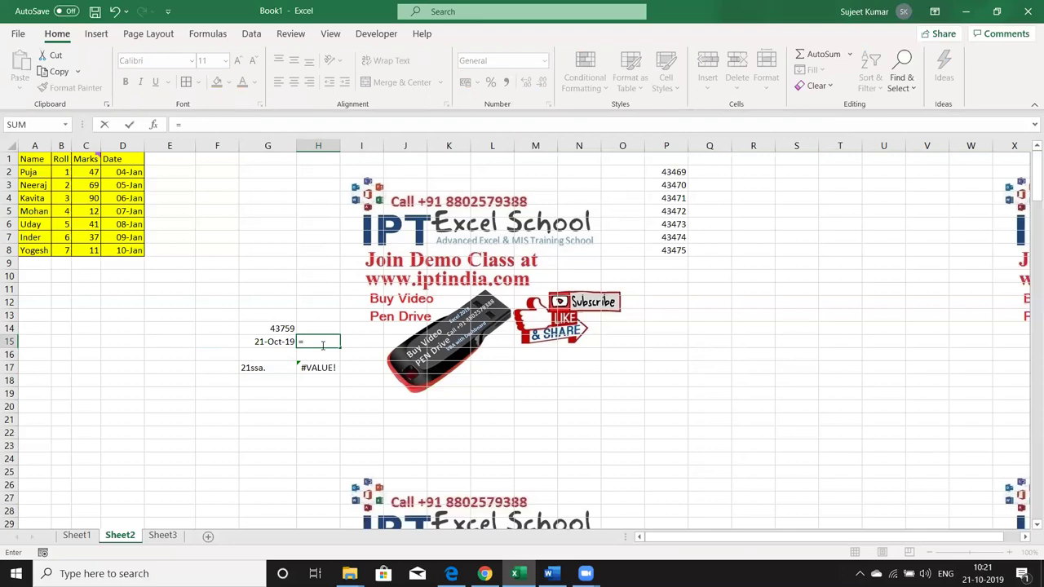
key("Left")
type("+20")
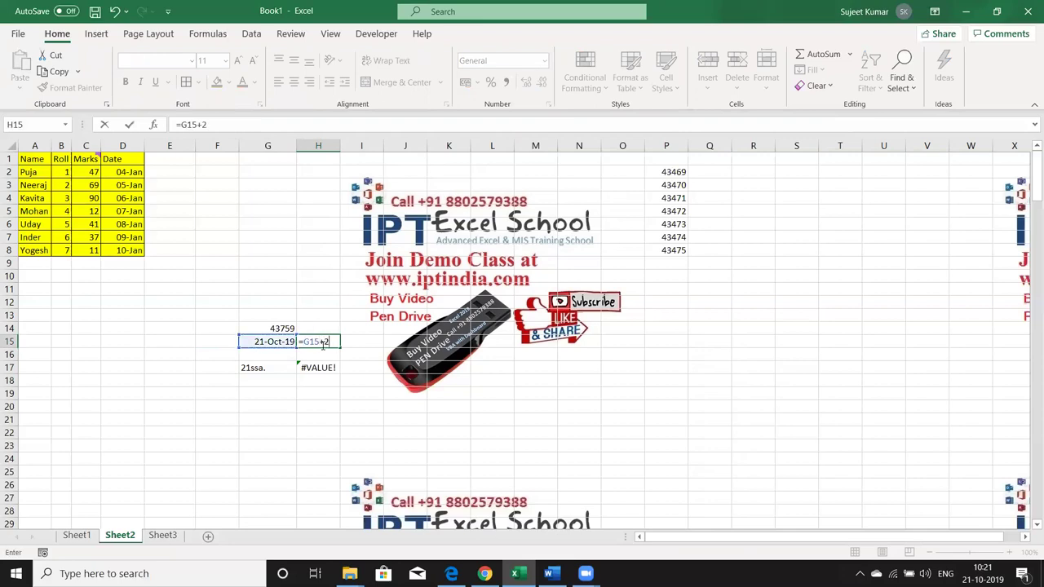
key("Return")
left_click(322, 342)
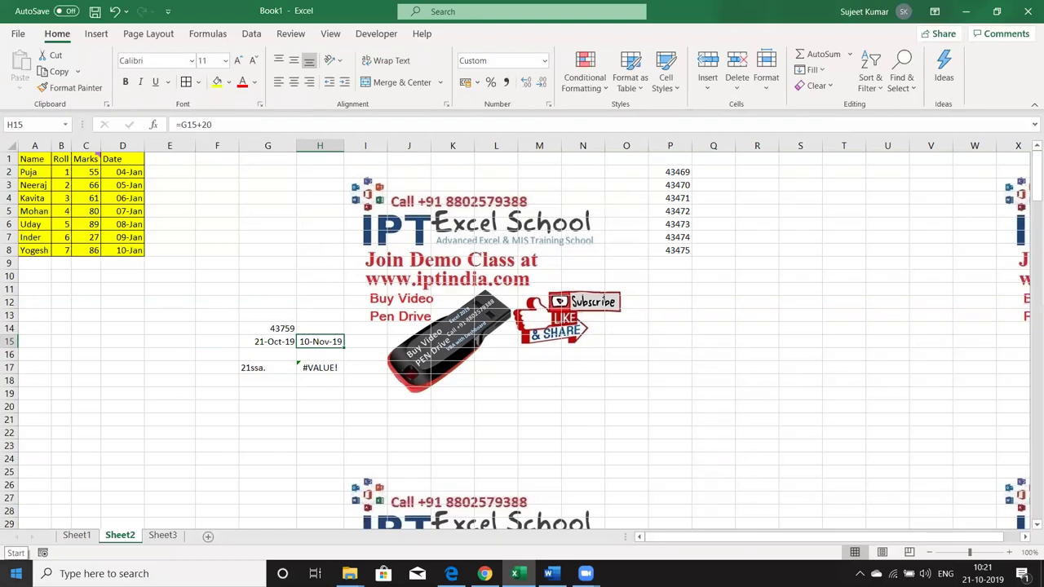
- Switch G15 and H15 to General format, showing 43759 and 43779
left_click(267, 341)
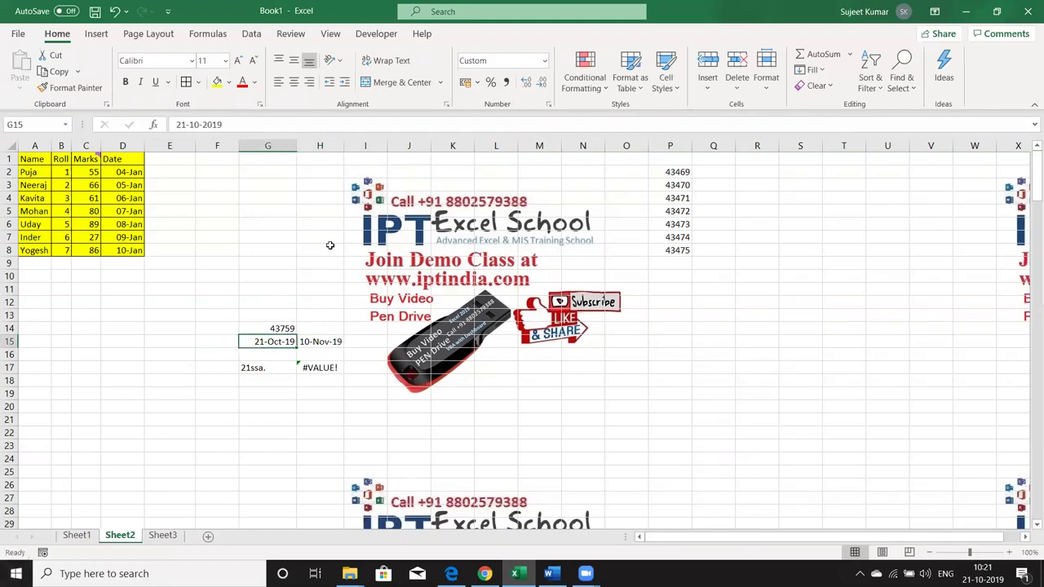
left_click(545, 60)
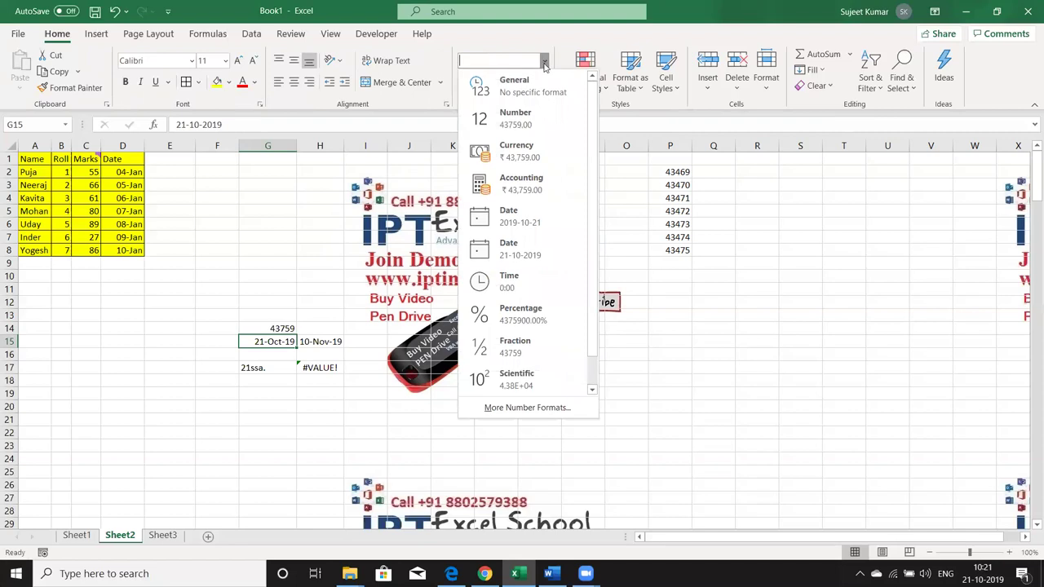
left_click(542, 83)
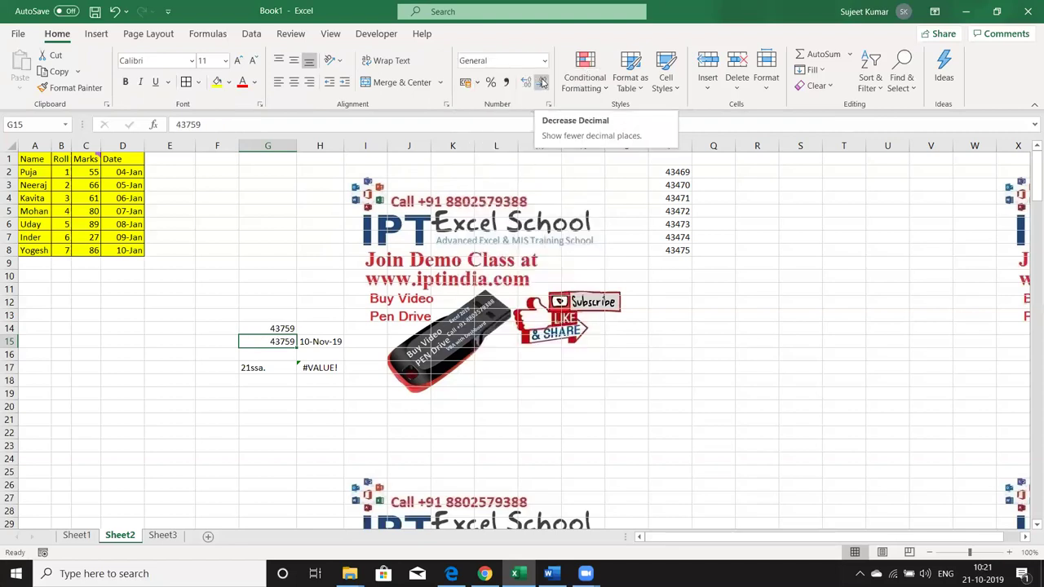
left_click(334, 345)
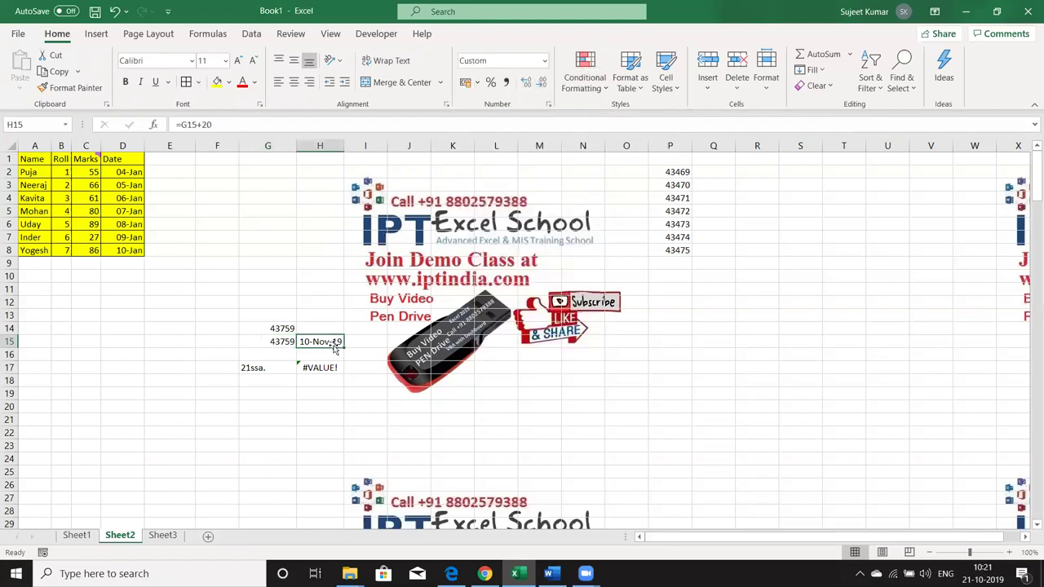
left_click(543, 62)
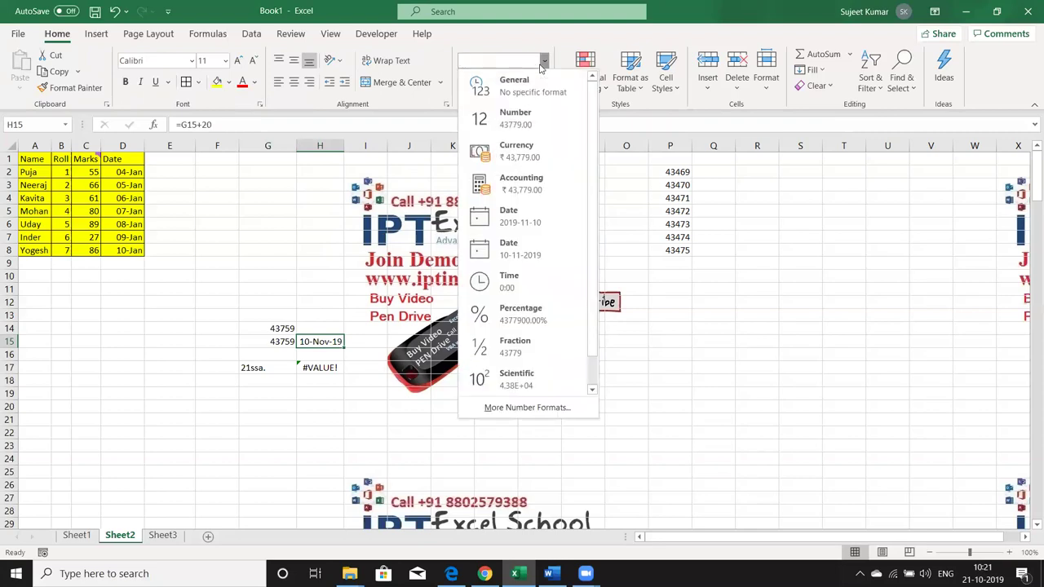
left_click(539, 94)
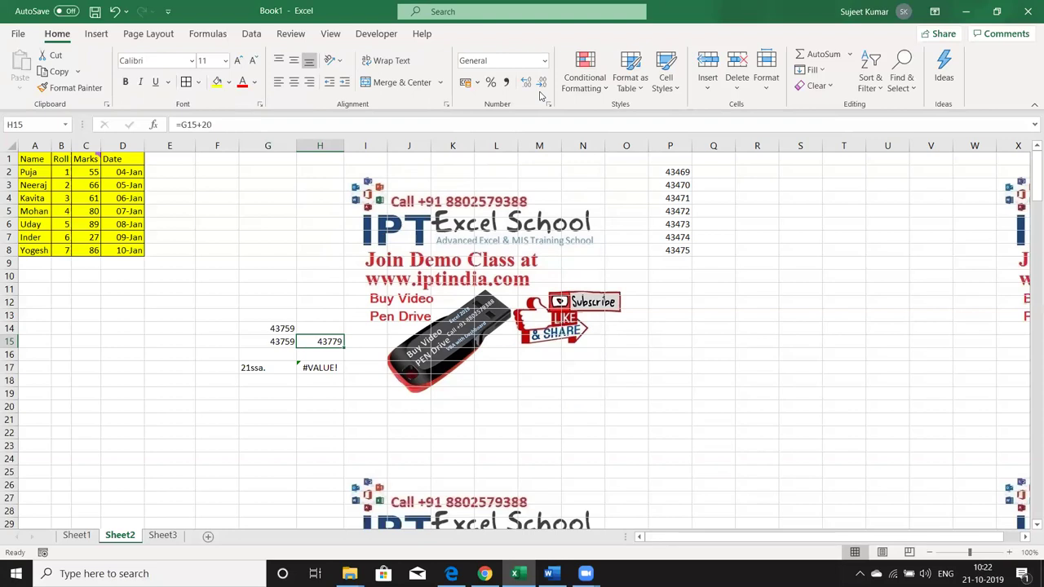
left_click(570, 341)
- Copy D1:D8 and paste it at Q1 as values and number formats
left_click_drag(135, 159, 130, 250)
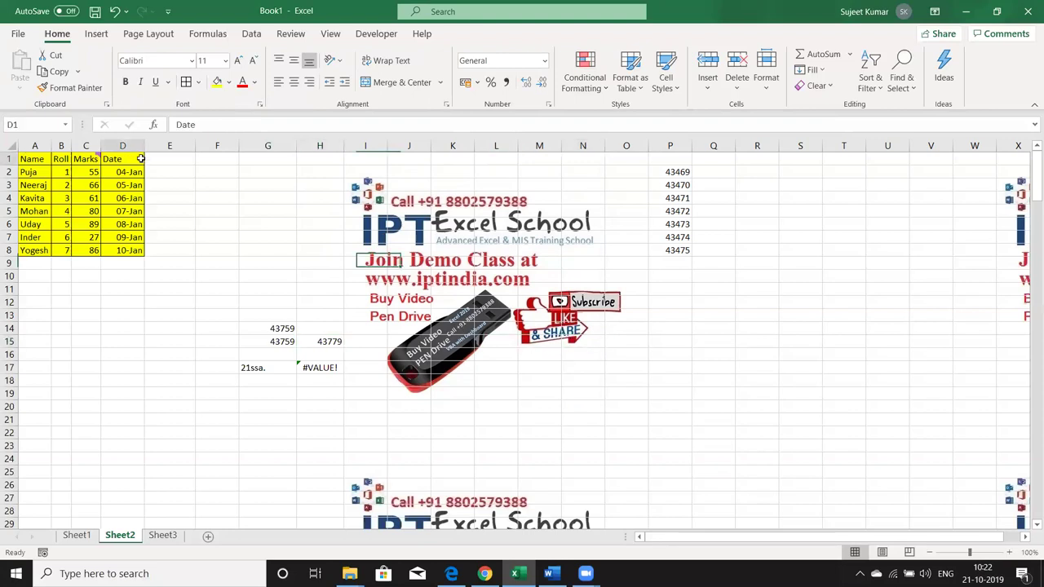
key("ctrl+c")
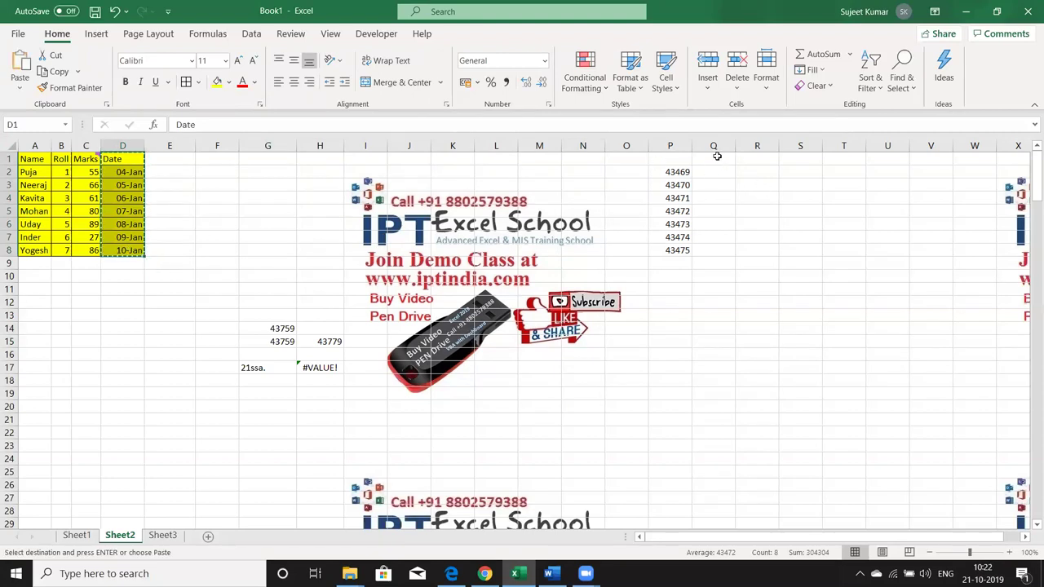
left_click(716, 156)
right_click(718, 158)
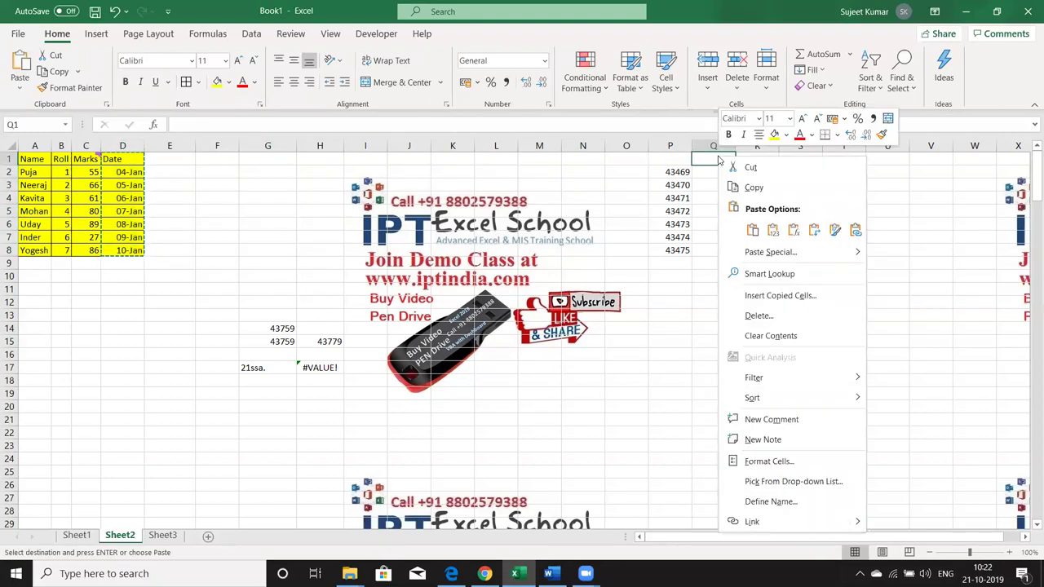
left_click(771, 252)
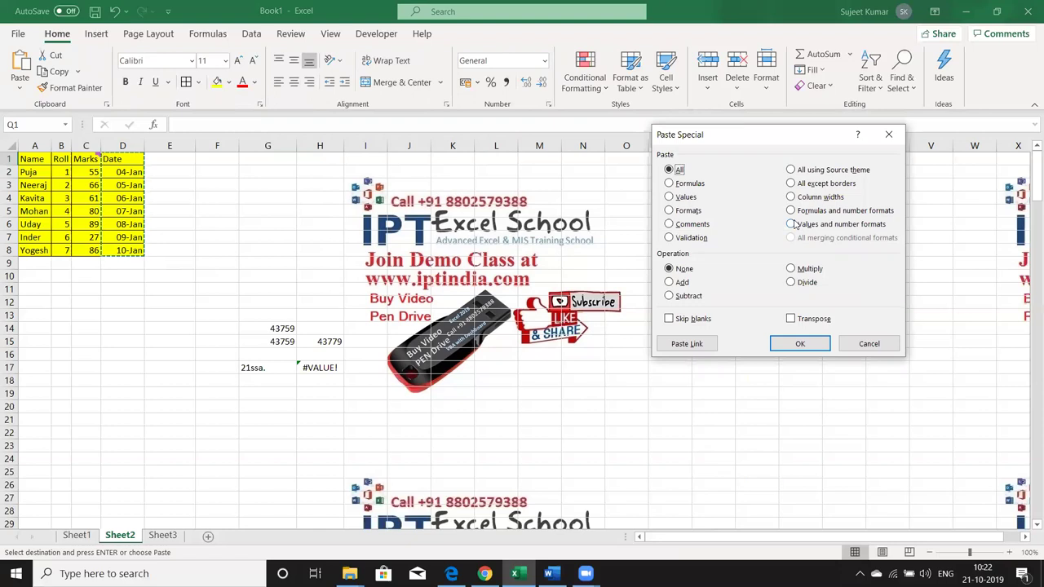
left_click(790, 226)
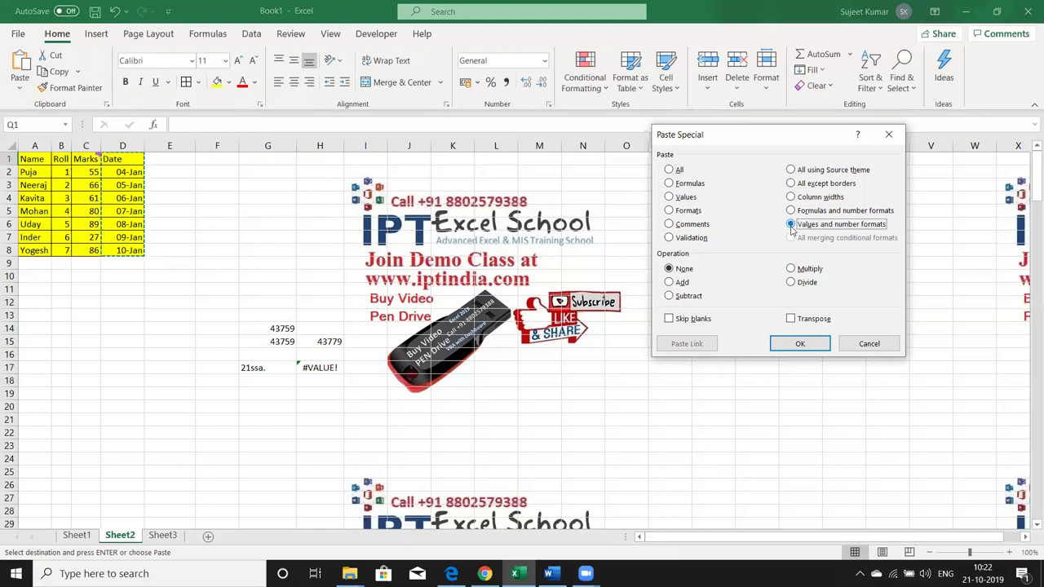
left_click(800, 346)
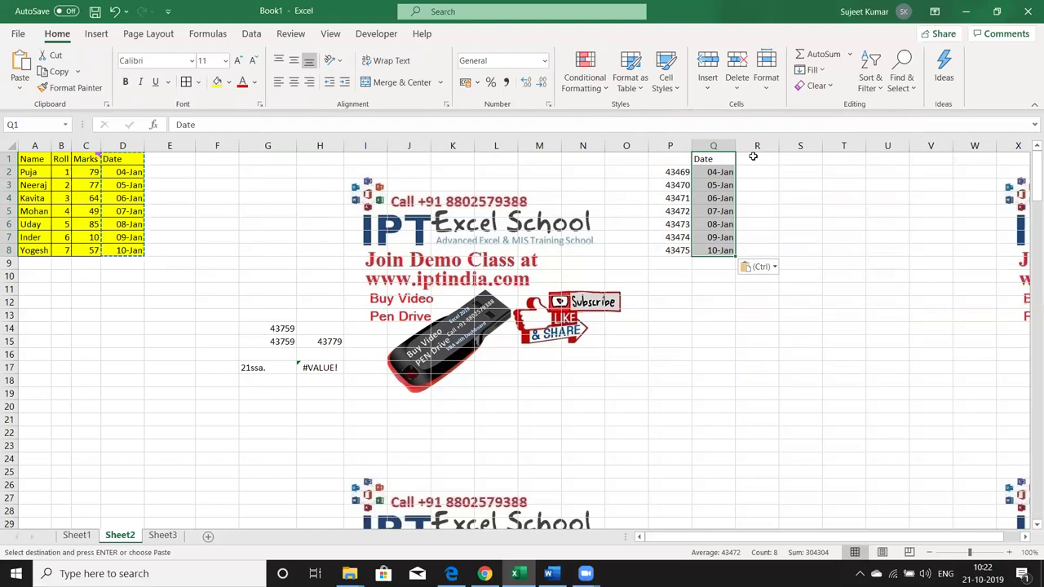
- Open Paste Special at R1, close it without pasting, and press Esc to clear the copy
right_click(754, 156)
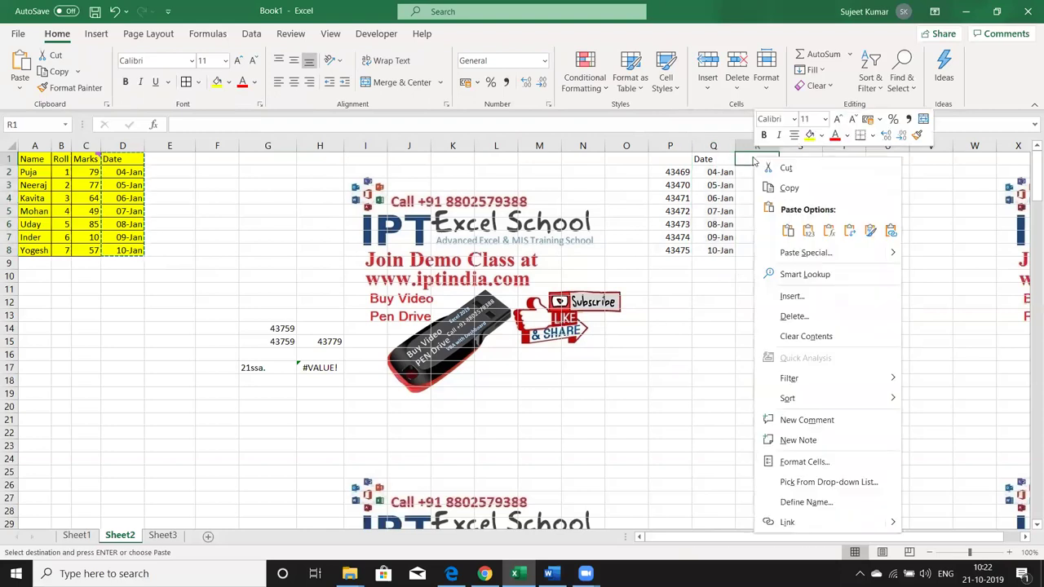
left_click(798, 255)
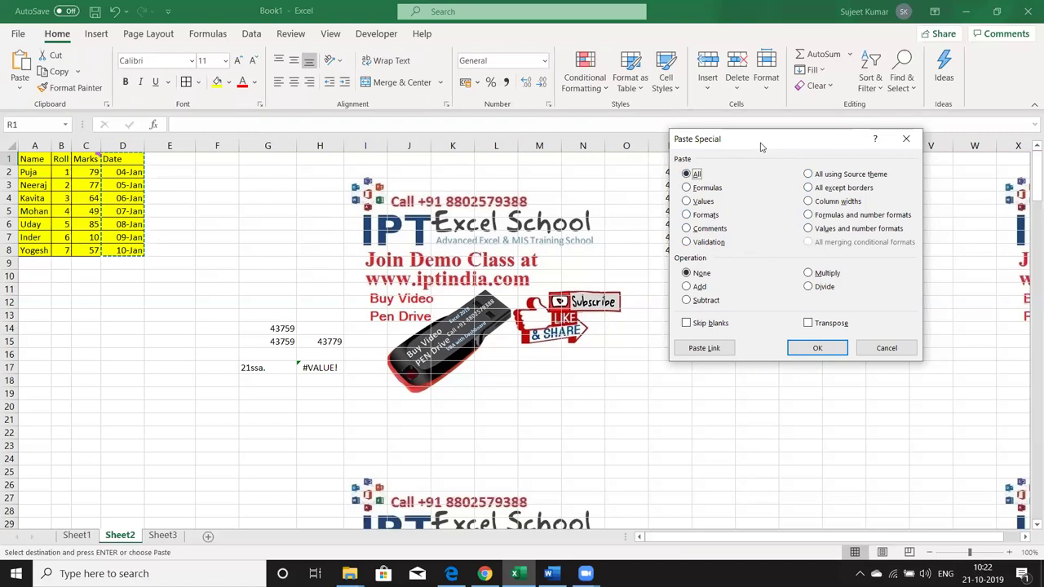
left_click_drag(761, 147, 819, 138)
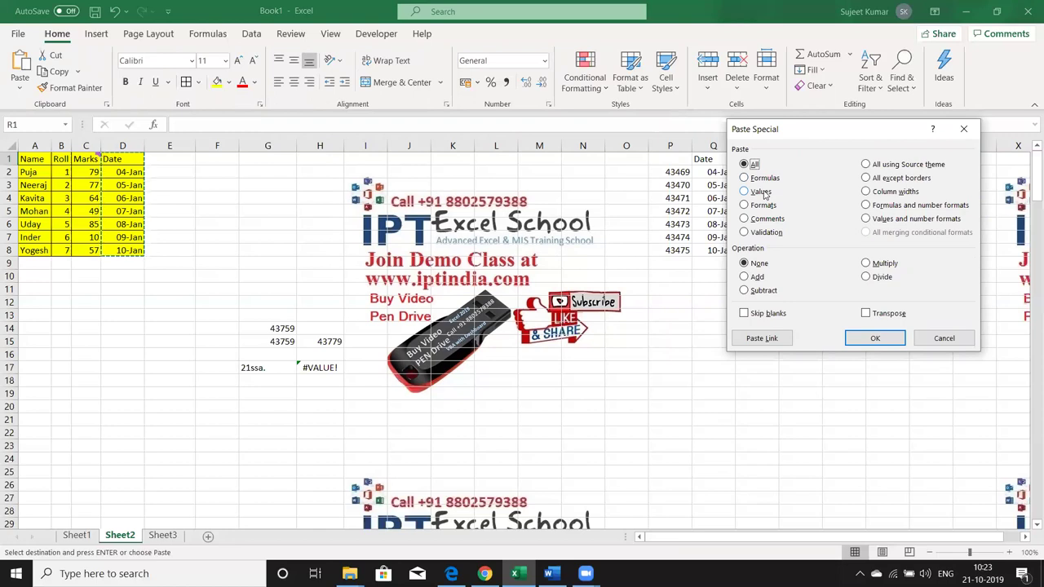
left_click(963, 129)
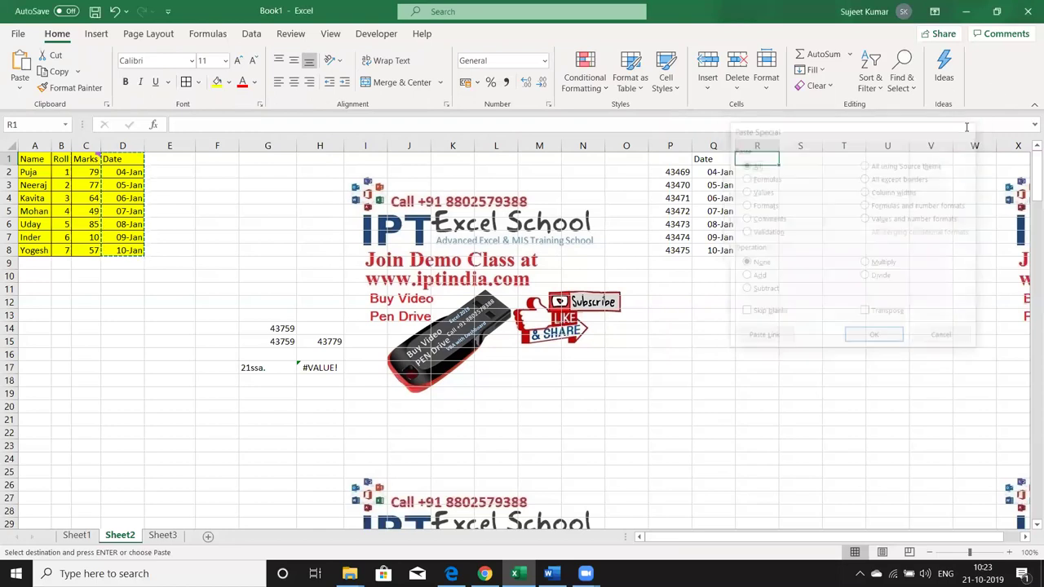
left_click(321, 184)
key("Escape")
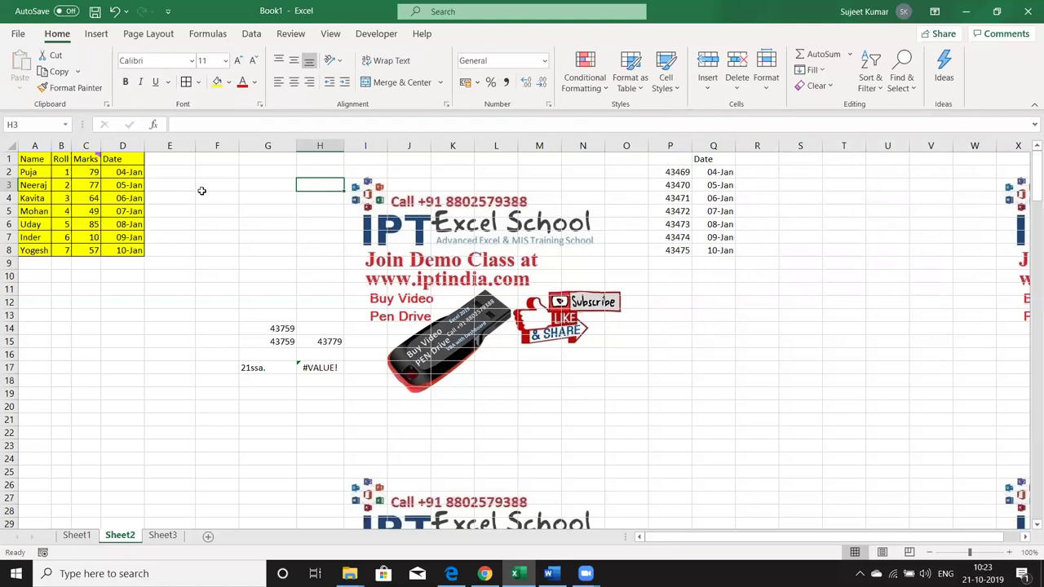
- Copy the Marks column C1:C8 and paste it into G1
left_click(86, 164)
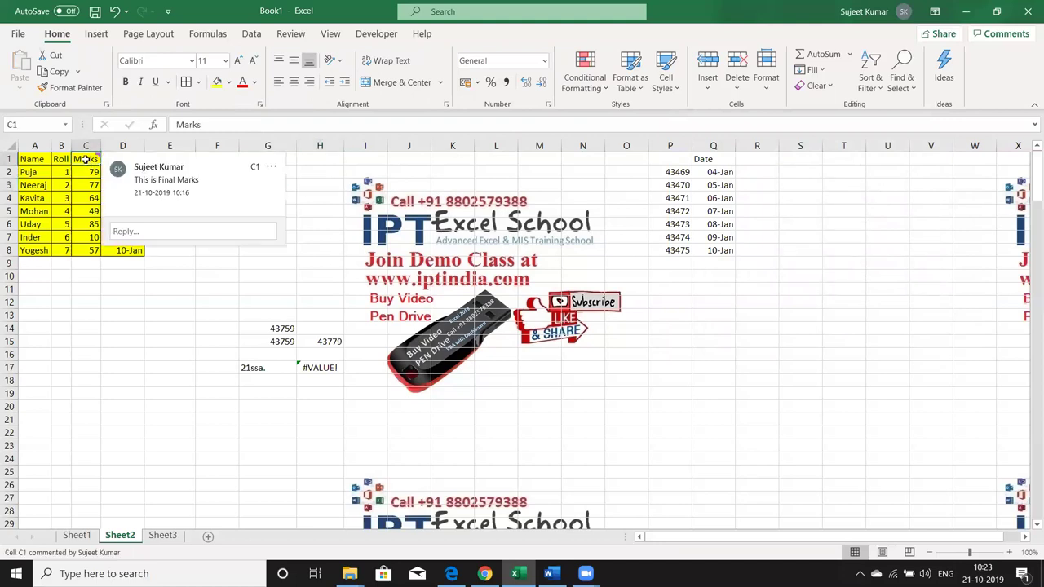
left_click_drag(85, 165, 88, 257)
left_click(86, 215)
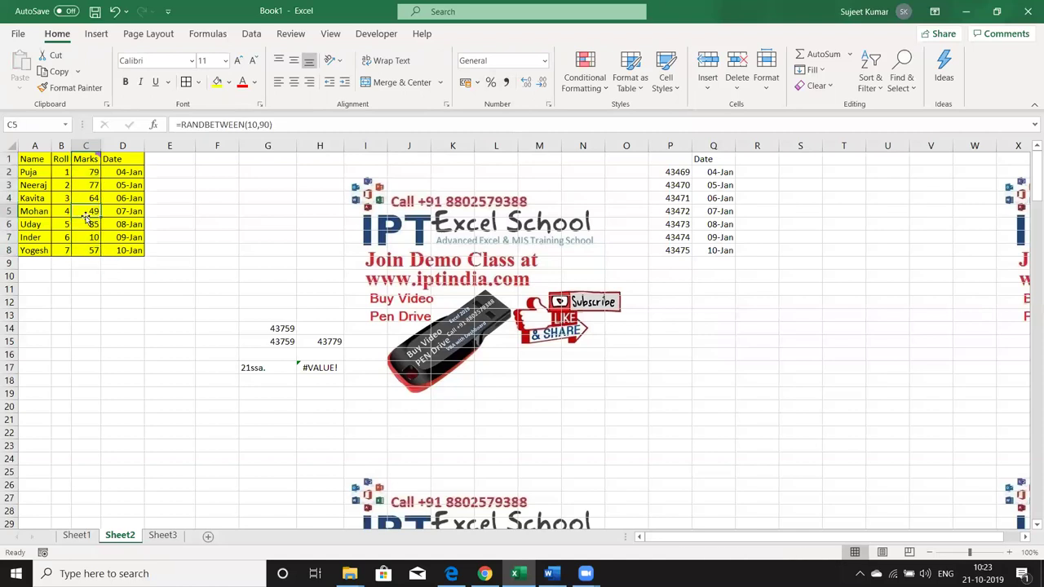
left_click_drag(88, 161, 90, 249)
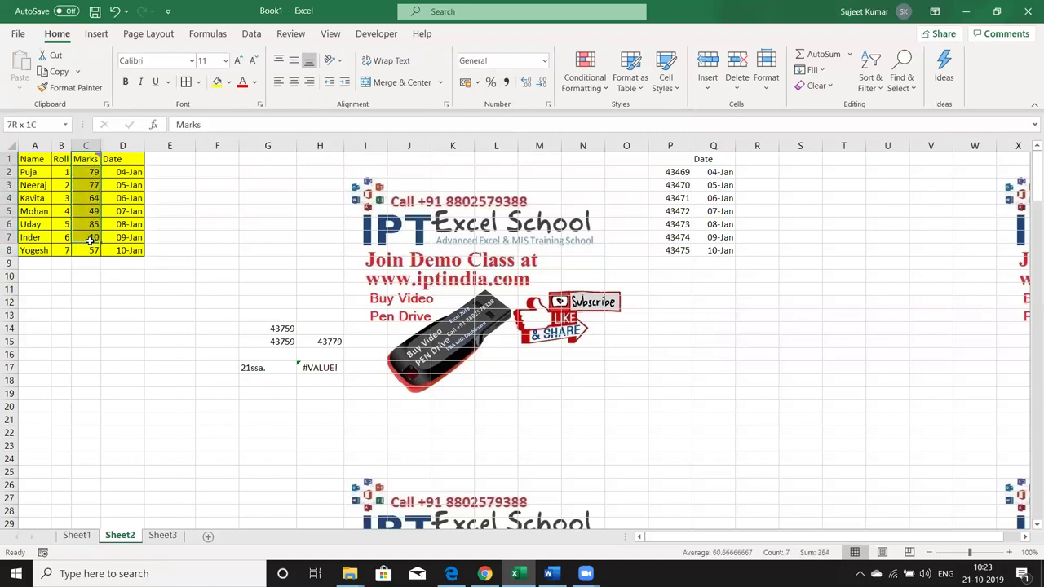
key("ctrl+c")
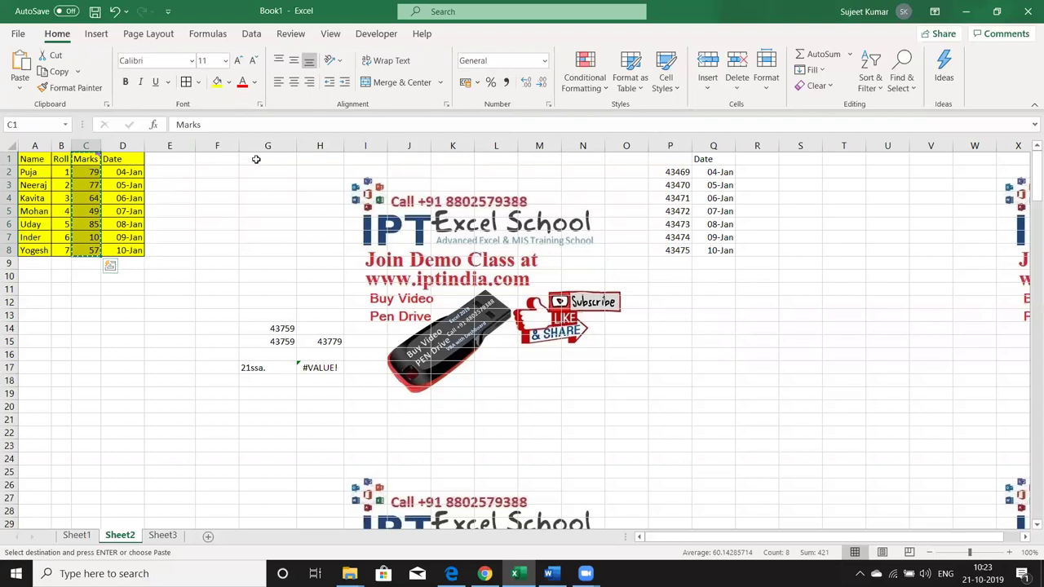
left_click(262, 161)
key("ctrl+v")
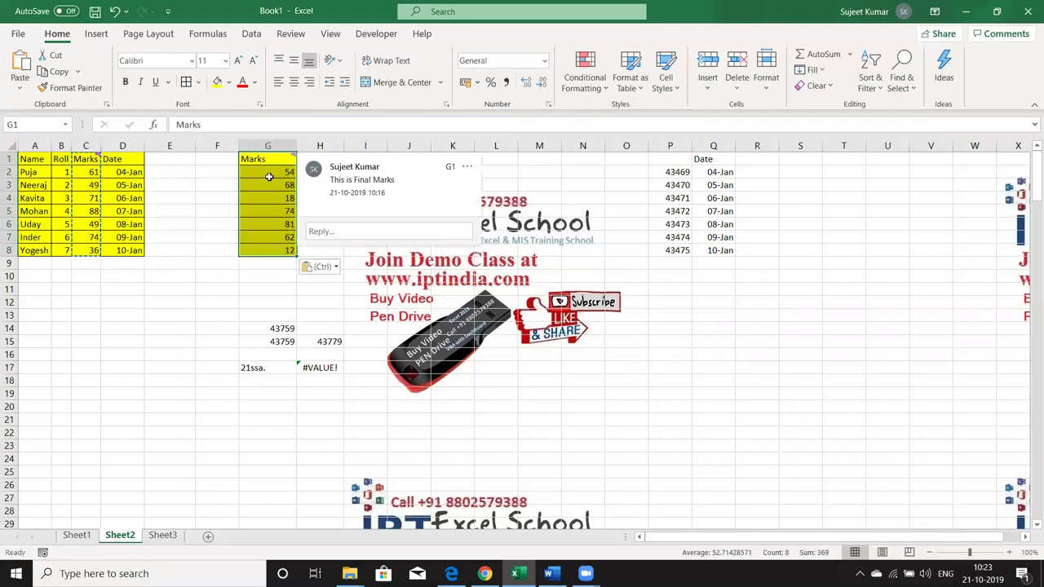
- Freeze G2's random formula as the fixed value 54 using F9
double_click(272, 175)
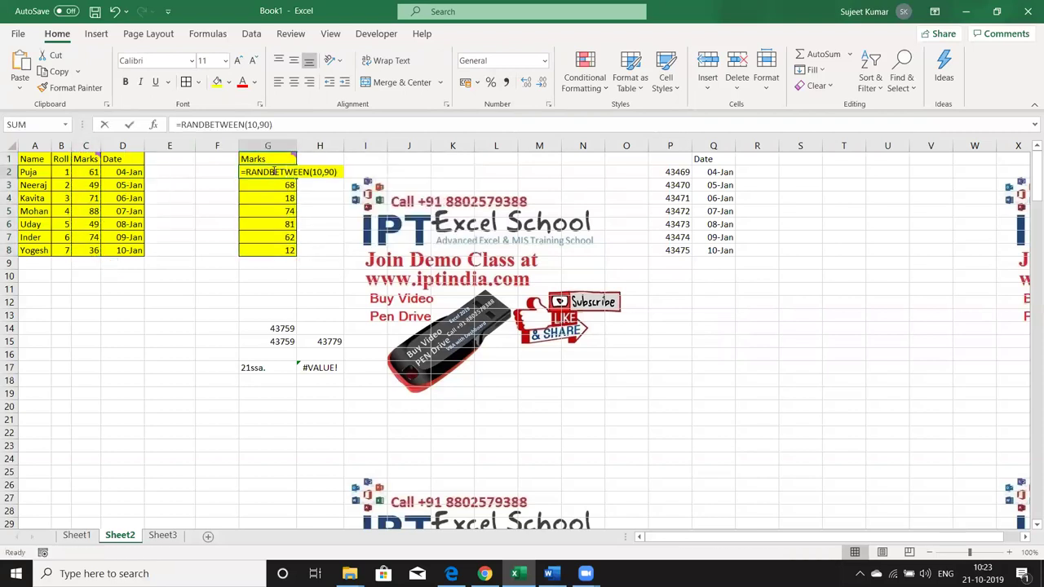
key("Escape")
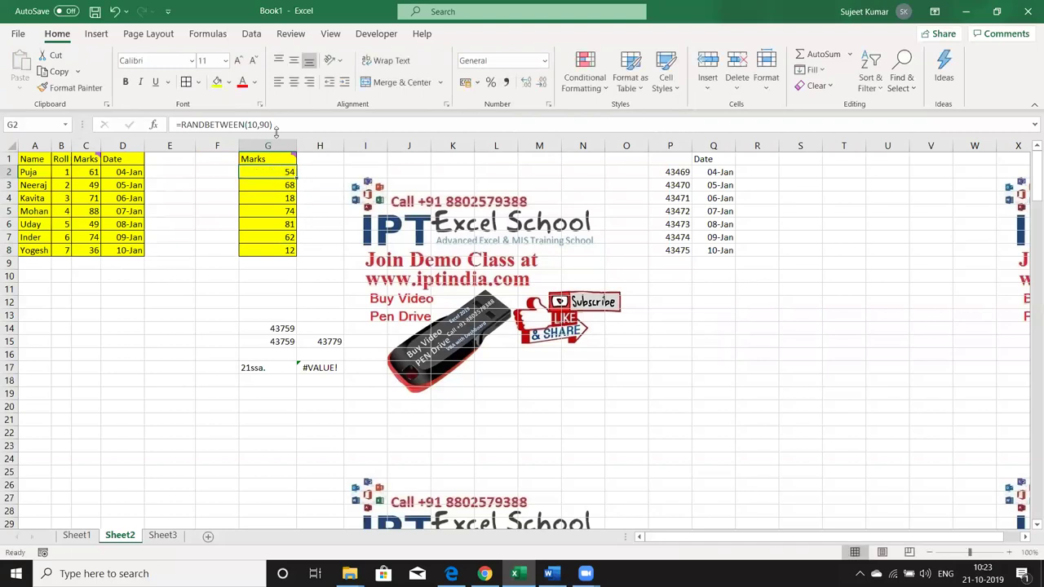
left_click(263, 124)
key("ctrl+a")
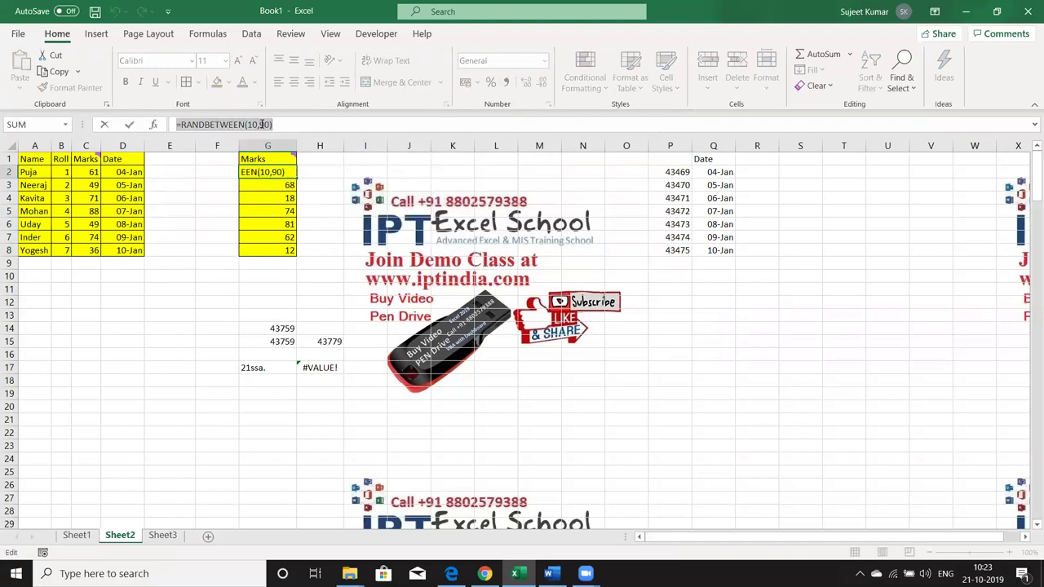
key("Escape")
left_click(262, 124)
key("F9")
key("Return")
key("Up")
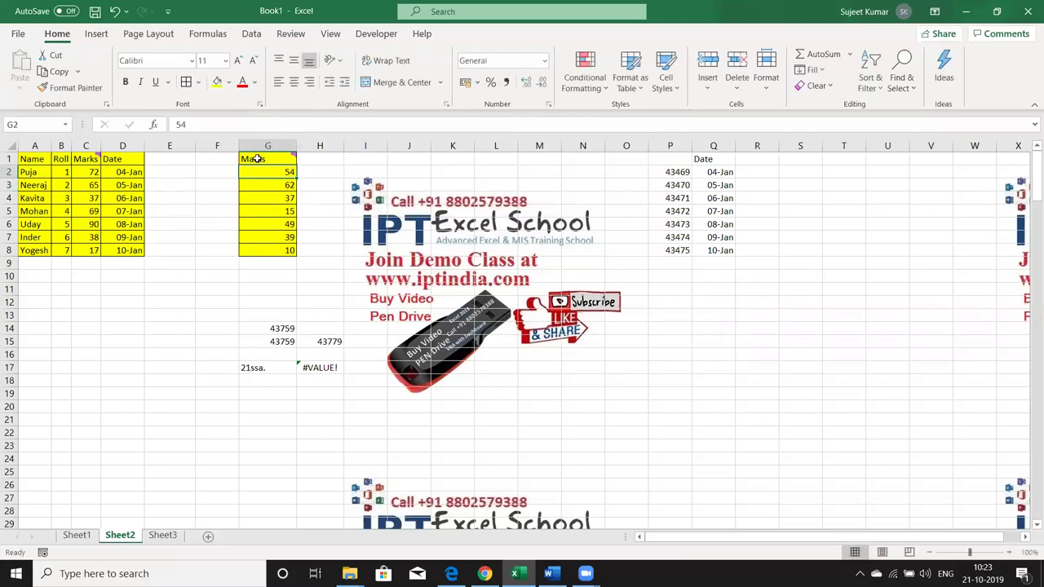
left_click(261, 144)
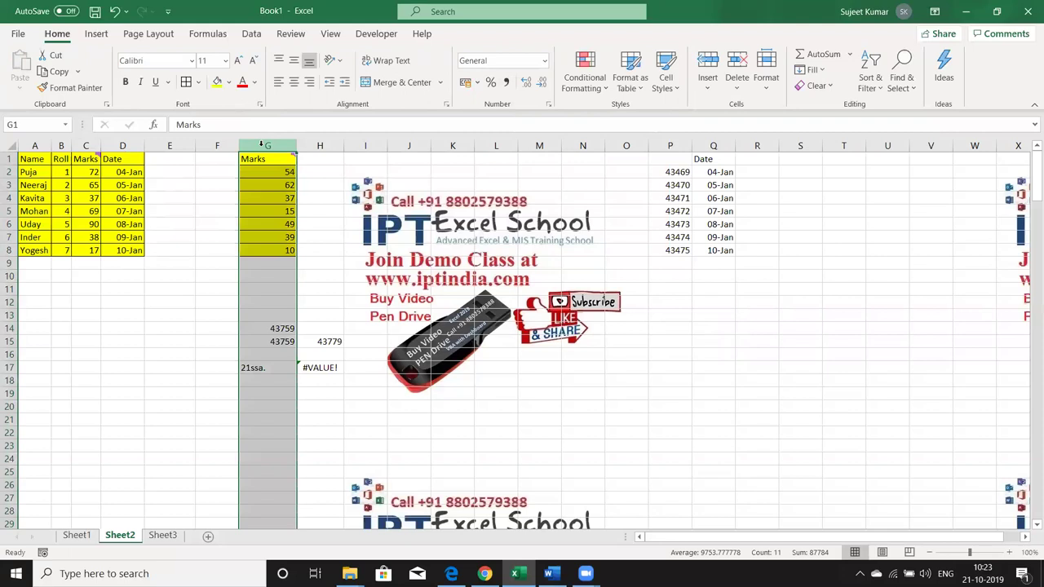
- Delete column G and paste the Marks column C1:C8 into G1 as values only
key("ctrl+minus")
key("ctrl+minus")
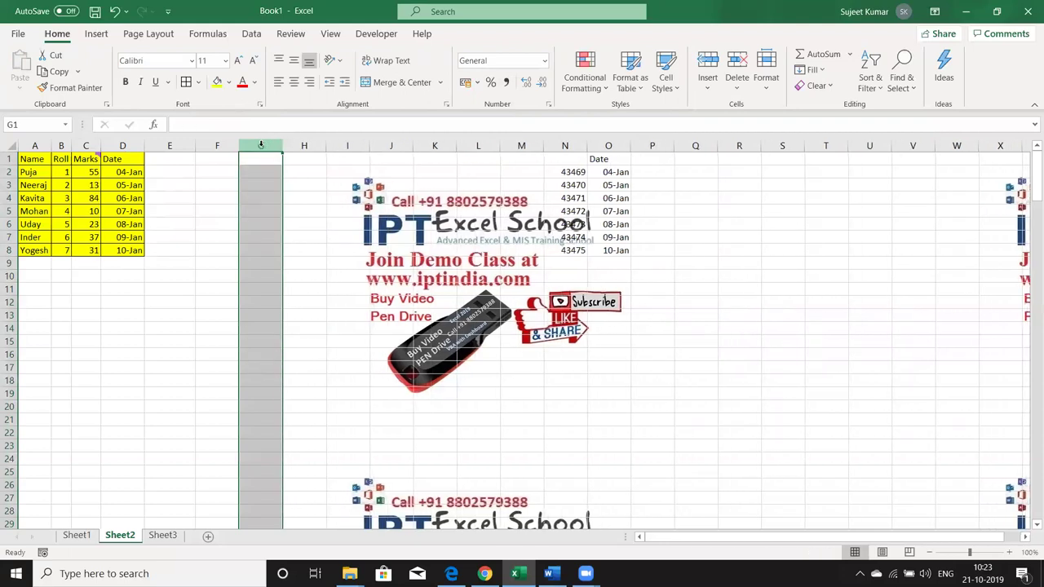
left_click_drag(87, 155, 86, 251)
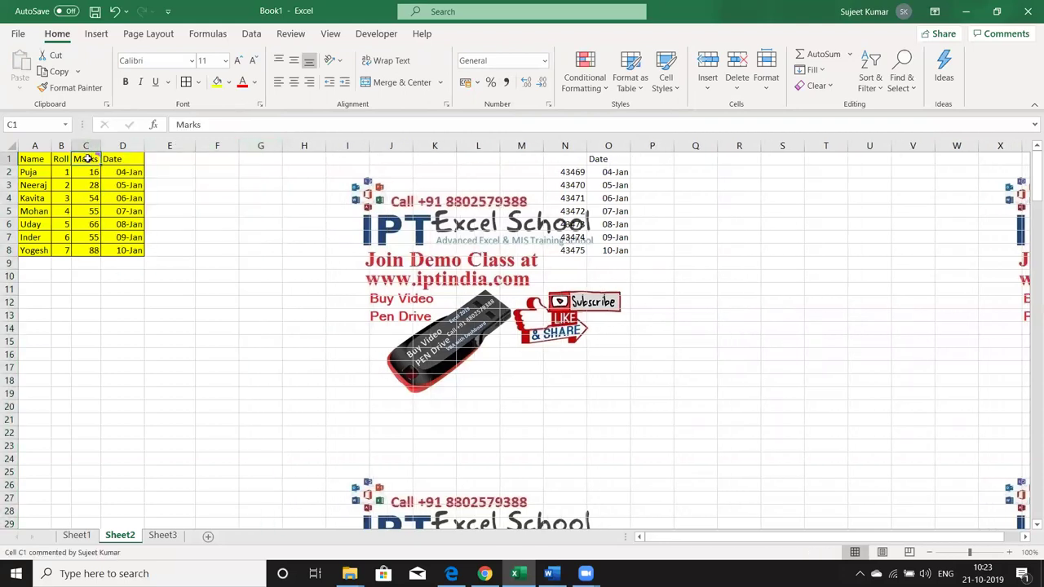
key("ctrl+c")
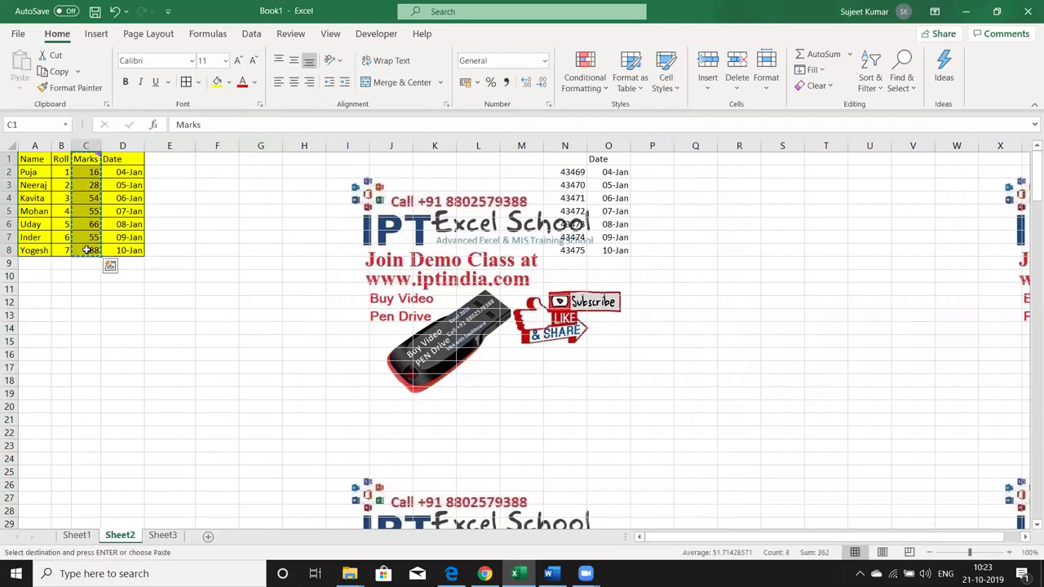
right_click(267, 155)
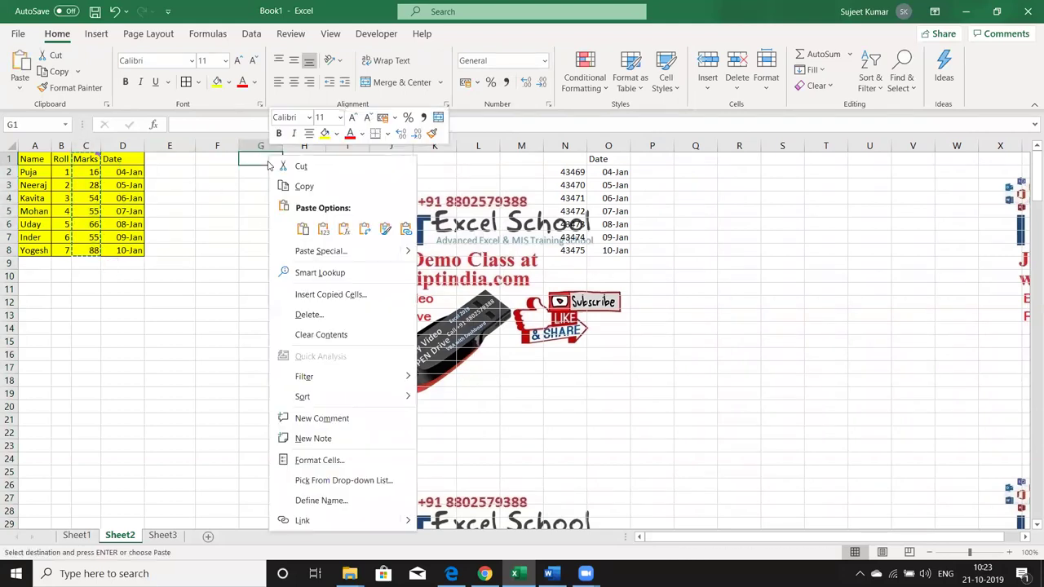
left_click(321, 251)
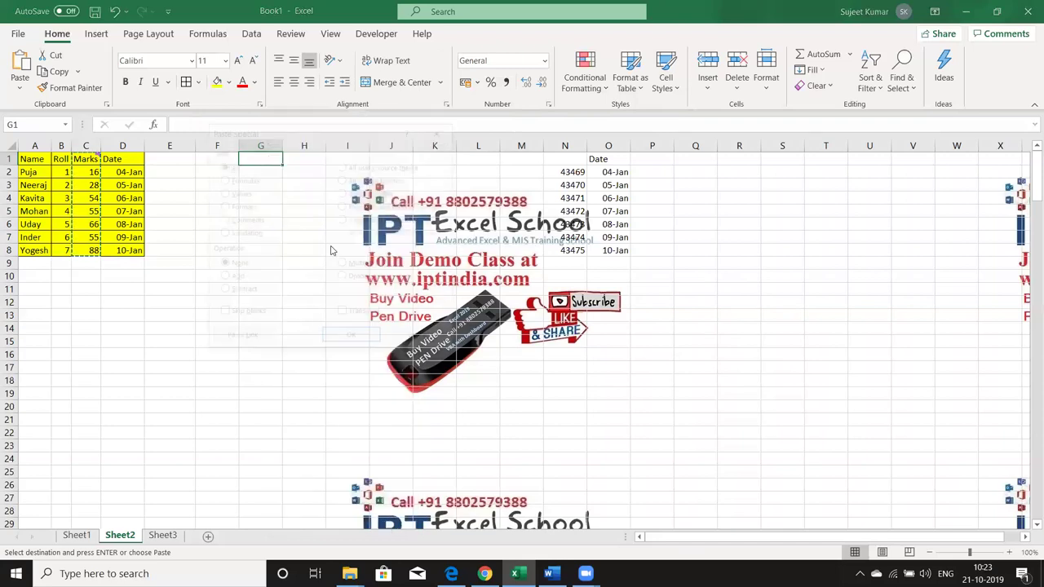
left_click(222, 193)
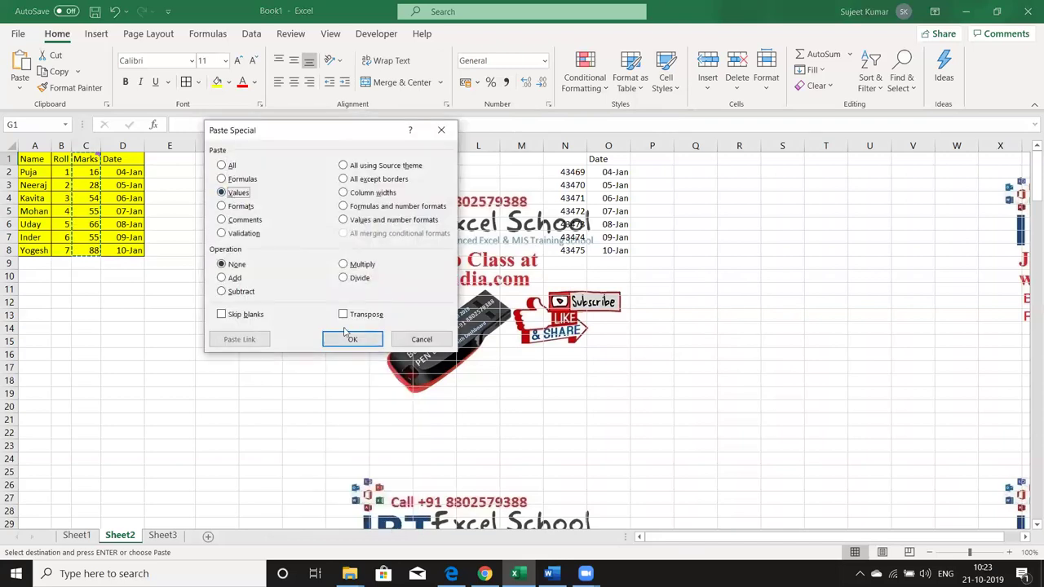
left_click(352, 339)
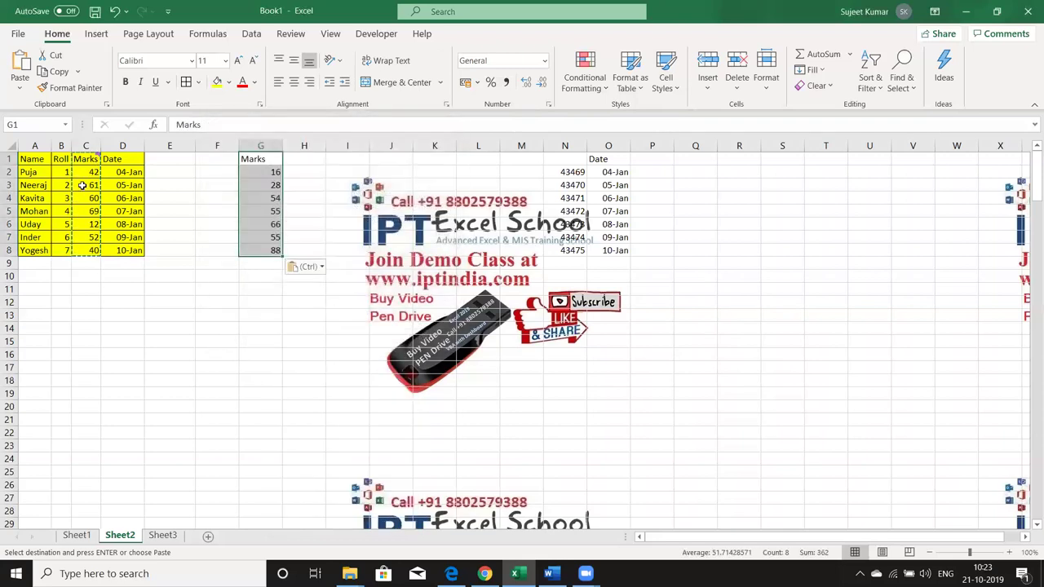
- Check that G2 and G4 now hold plain numbers, not formulas
left_click(260, 175)
key("Down")
key("Down")
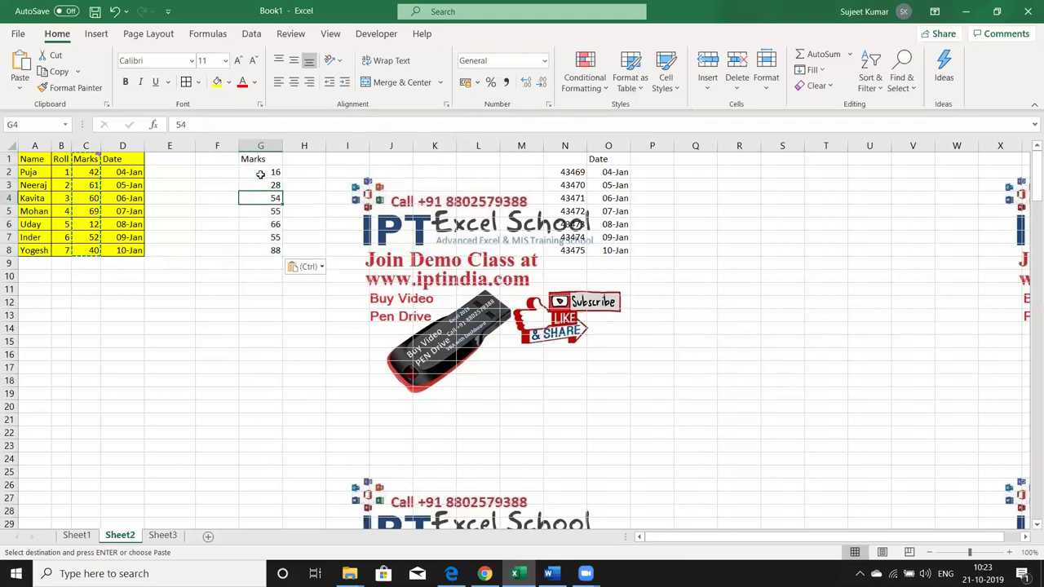
key("XF86AudioRaiseVolume")
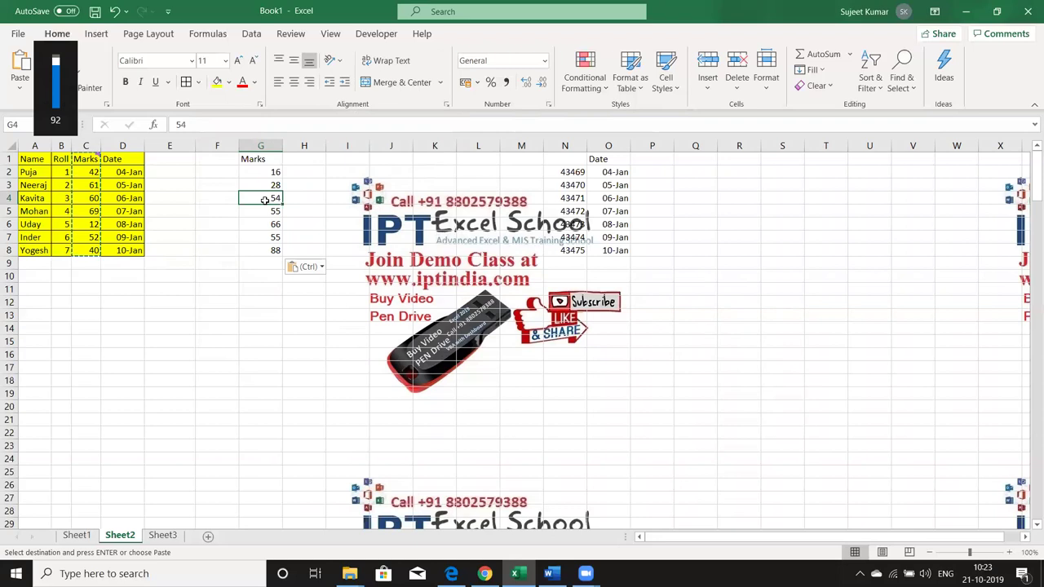
double_click(268, 199)
key("Escape")
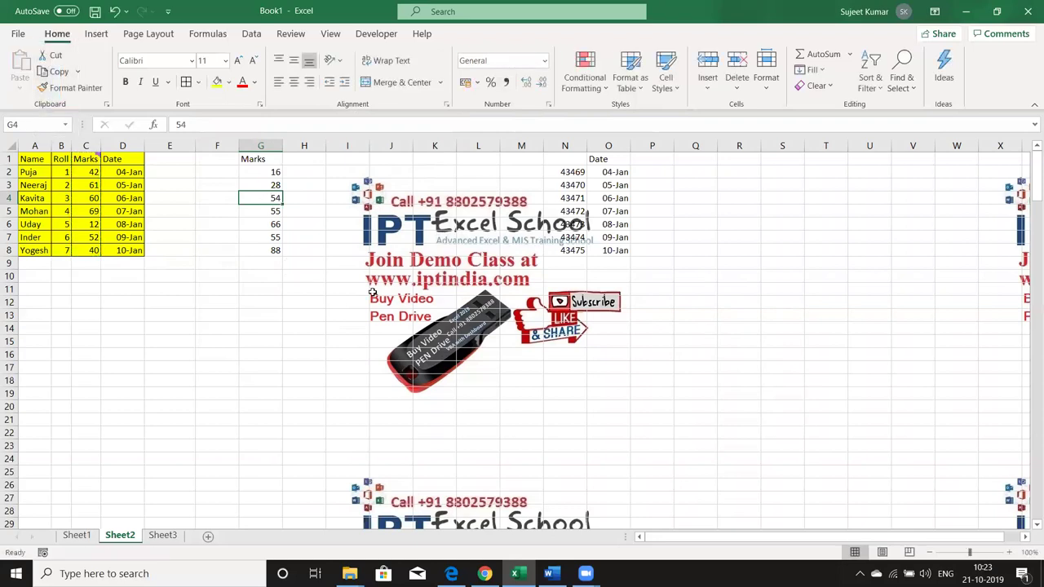
- Enter 20 in D15, 30 in E15 and =SUM(D15:E15) in F15
left_click(111, 337)
type("20")
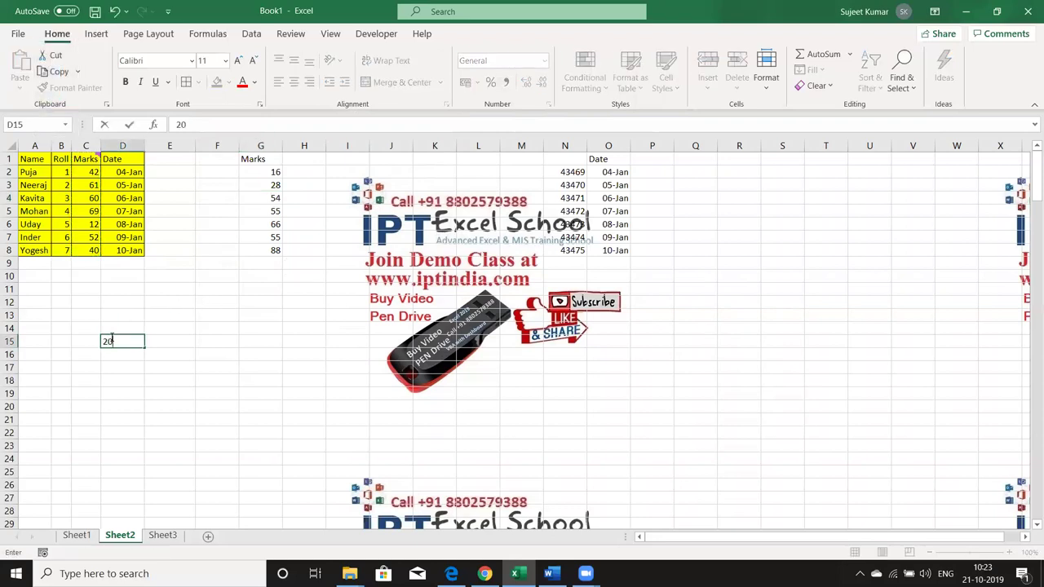
key("Tab")
type("30")
key("Tab")
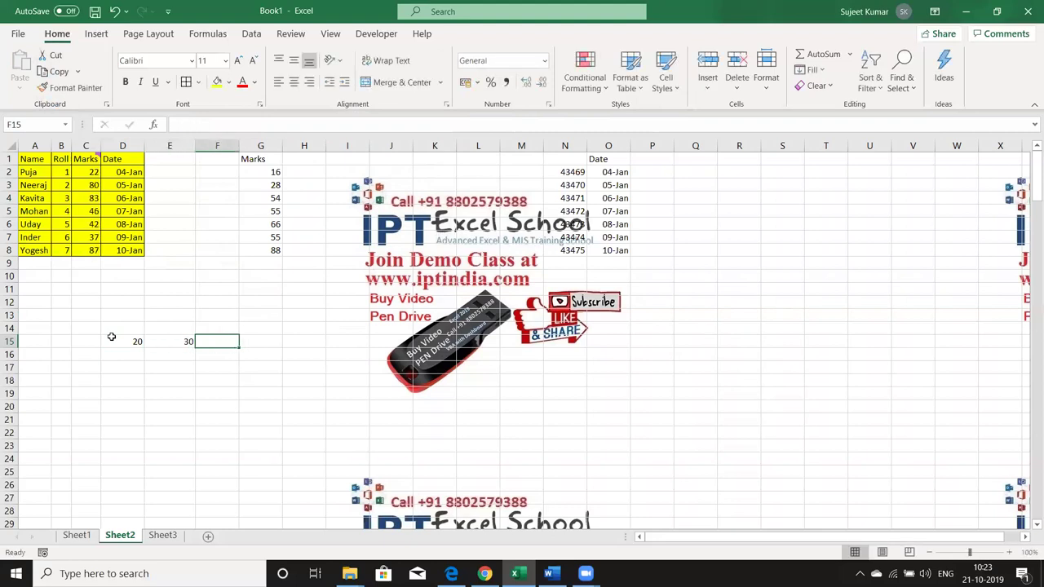
type("=su")
key("Tab")
key("Left")
key("Left")
key("shift+Right")
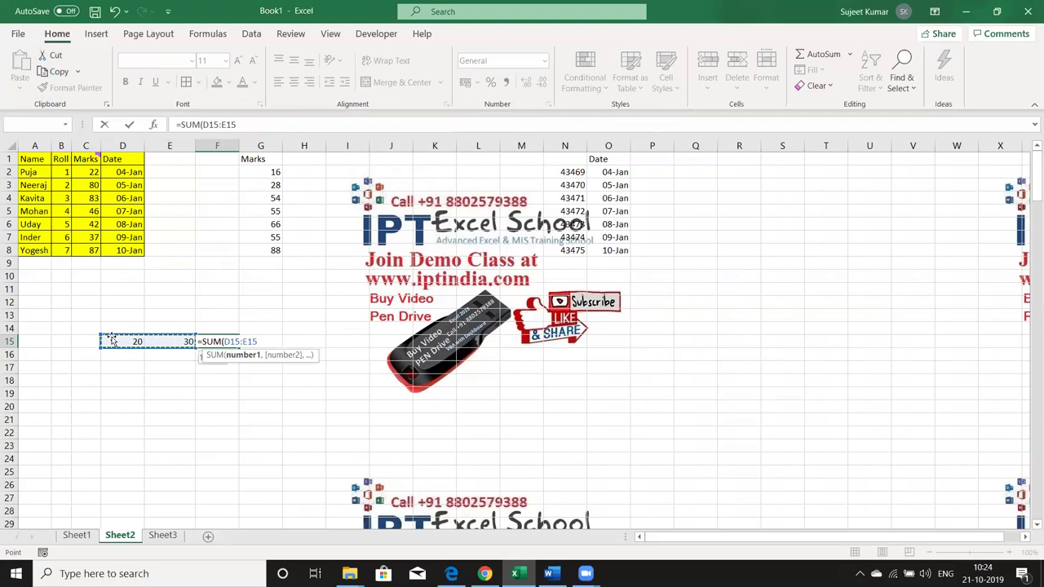
key("Return")
- Change E15 to 40 so the total reads 60, and copy F15
key("Up")
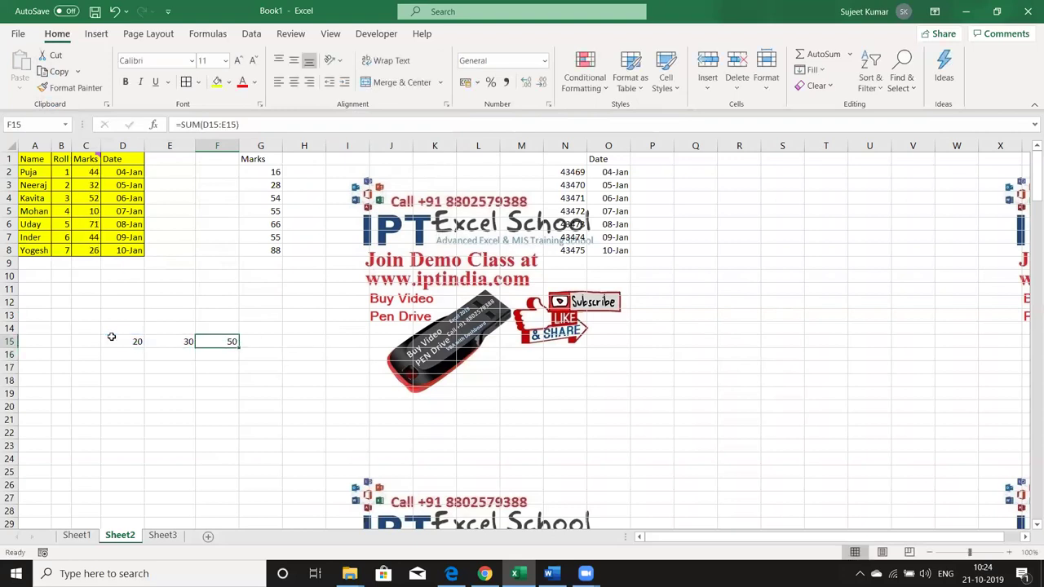
key("Left")
type("40")
key("Return")
key("Up")
key("Right")
key("ctrl+c")
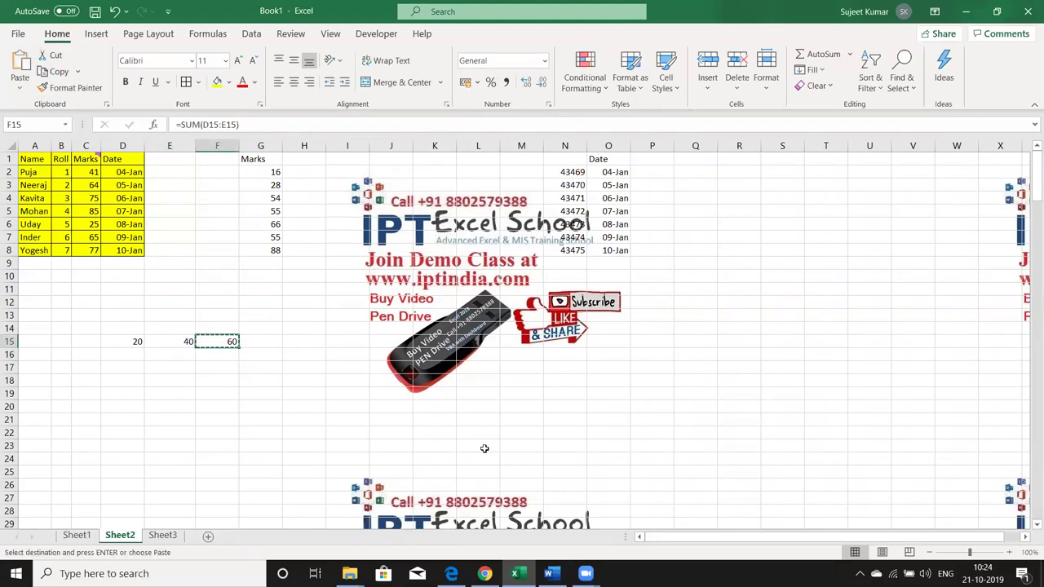
- Paste F15's SUM formula into O19, inspect its references, then type 60 there instead
left_click(589, 394)
key("ctrl+v")
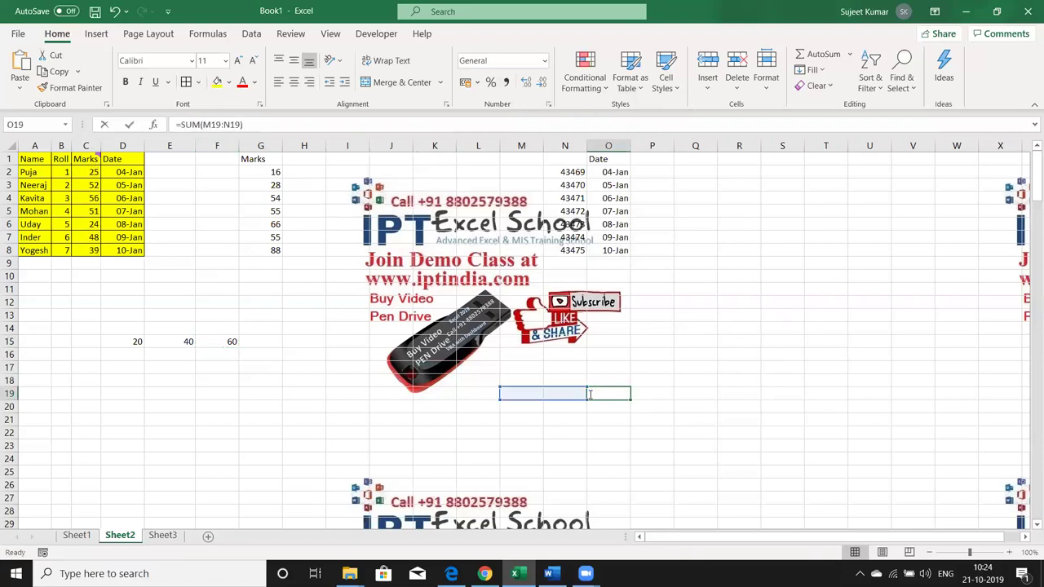
key("F2")
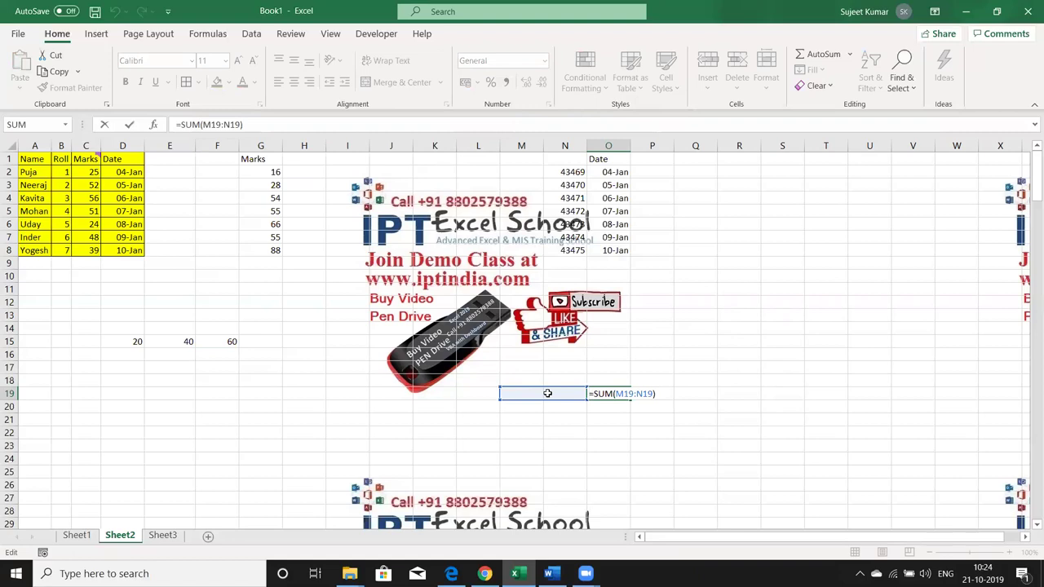
key("Escape")
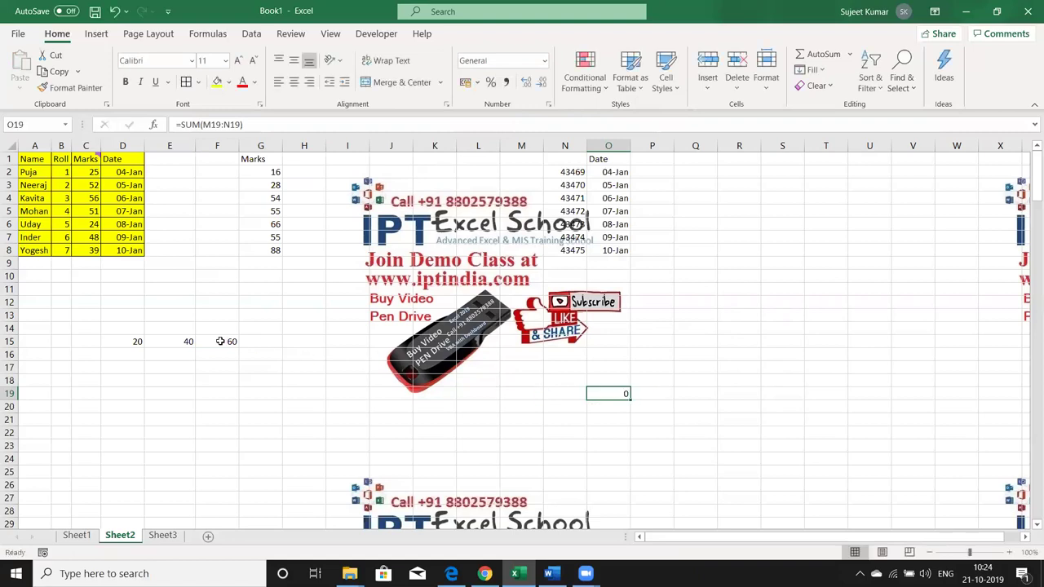
left_click(221, 341)
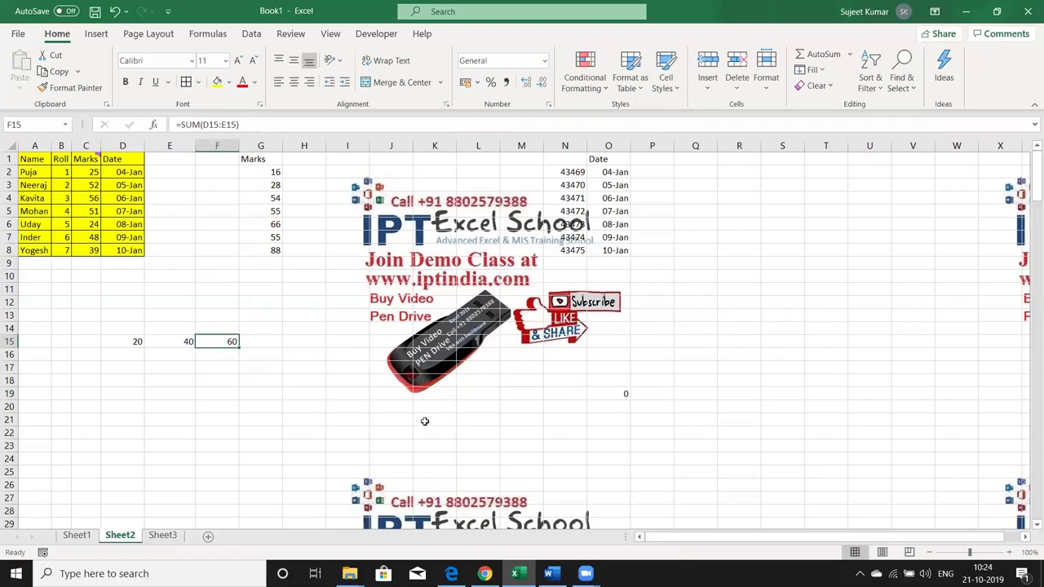
left_click(609, 394)
type("60")
key("Return")
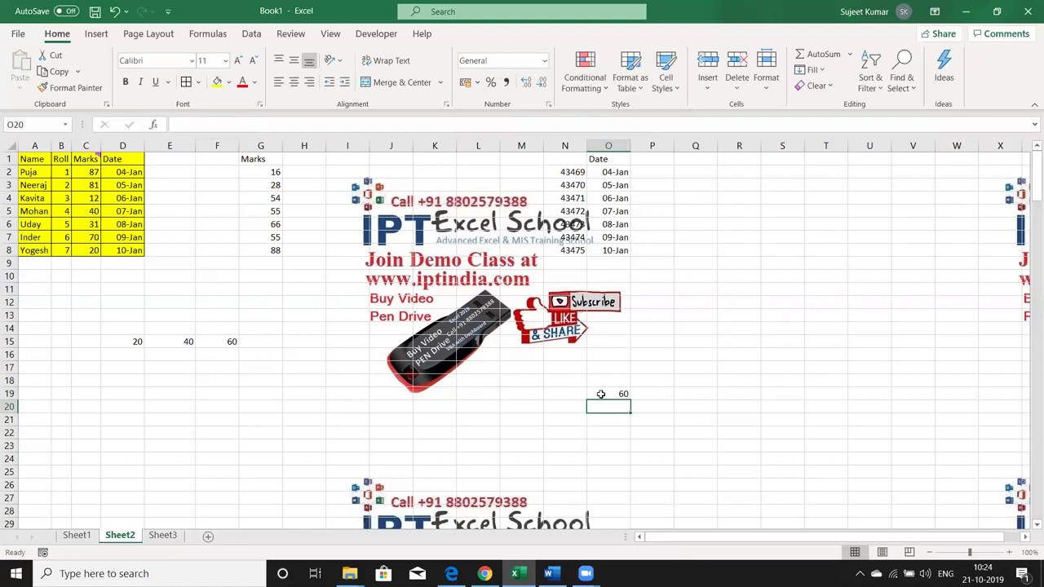
- Copy F15 and paste it into O19 as values only through Paste Special
left_click(230, 341)
key("ctrl+c")
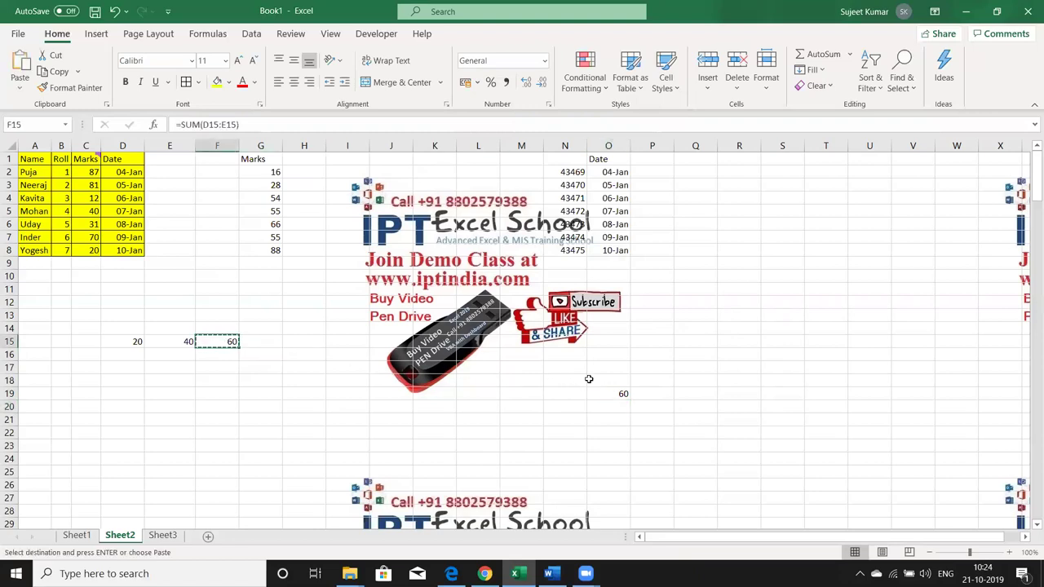
left_click(601, 390)
right_click(601, 390)
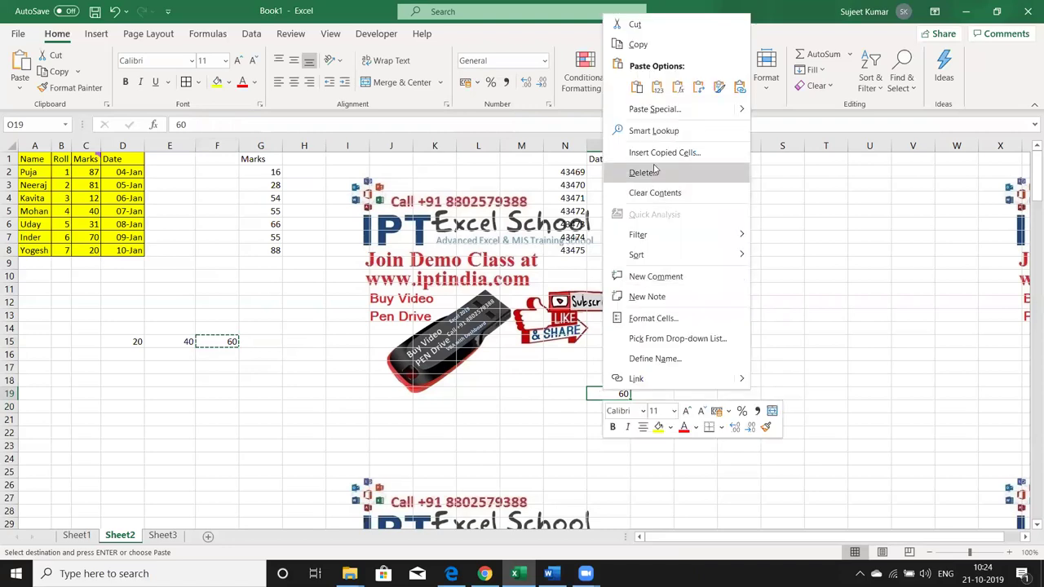
left_click(656, 109)
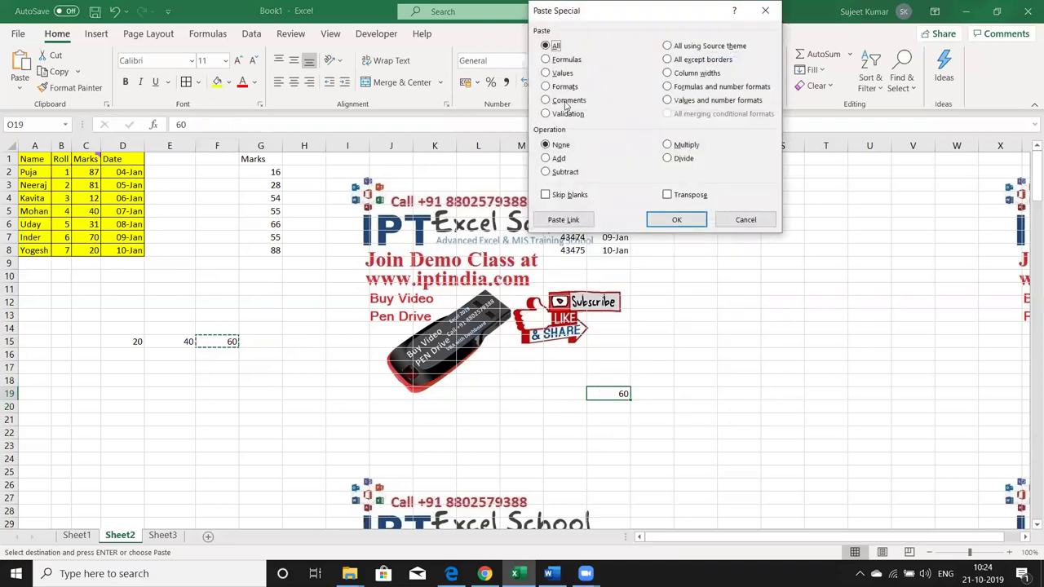
left_click(560, 74)
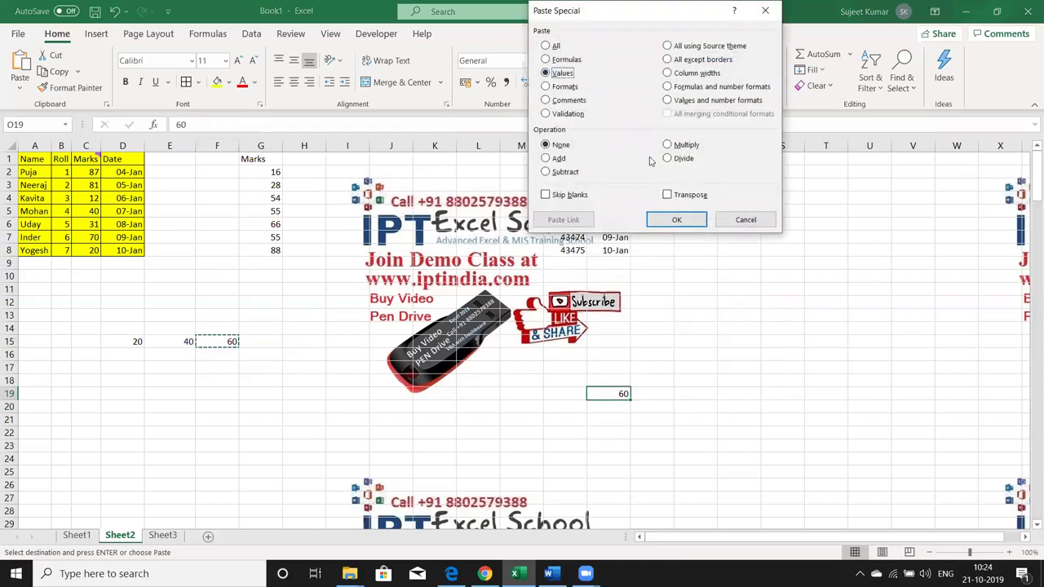
left_click(674, 222)
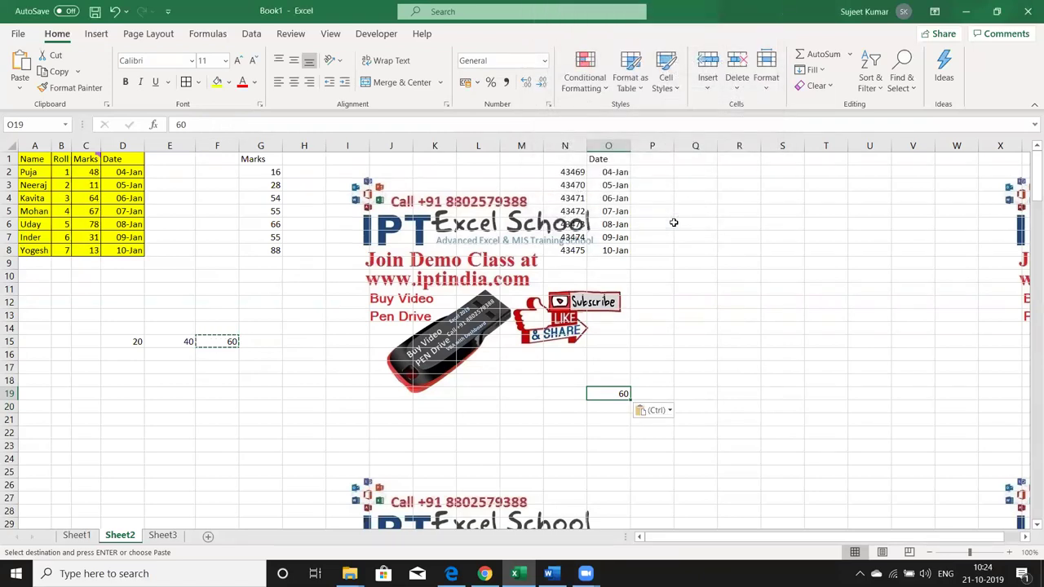
- Copy the Date range D1:D8, then select N2:N8 as the destination
left_click(120, 159)
left_click_drag(120, 159, 124, 244)
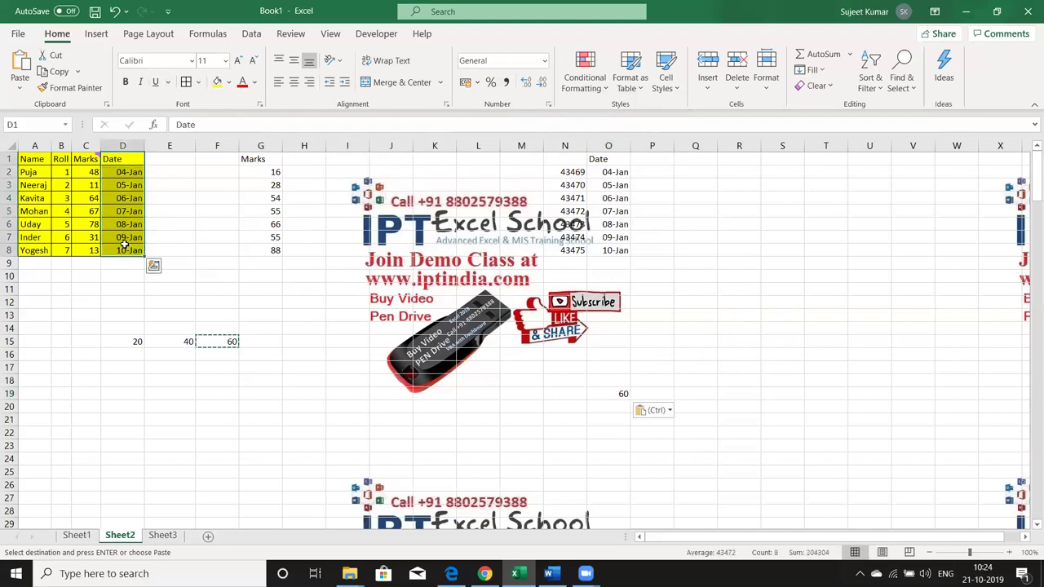
key("ctrl+c")
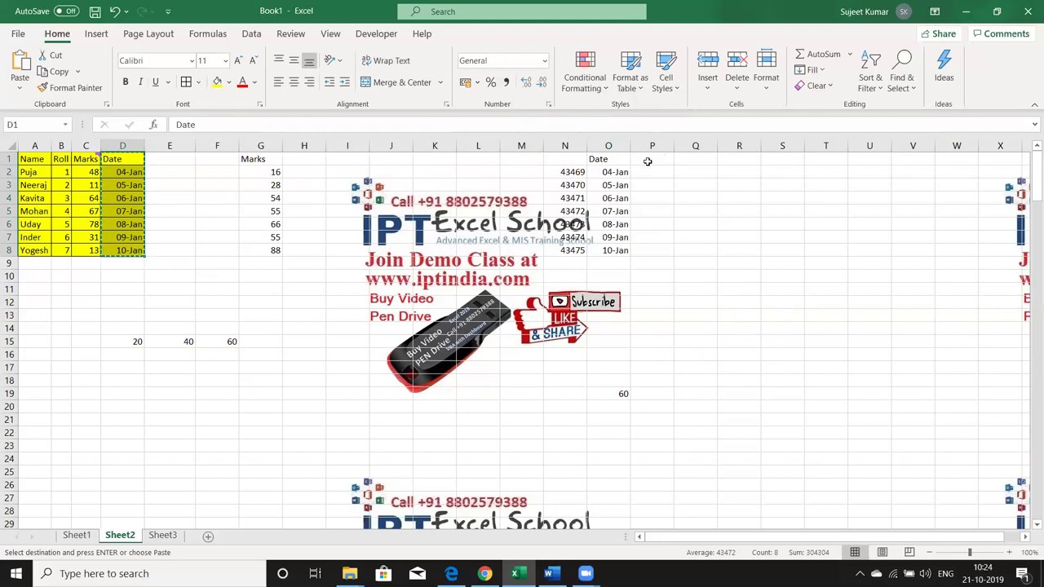
left_click(564, 159)
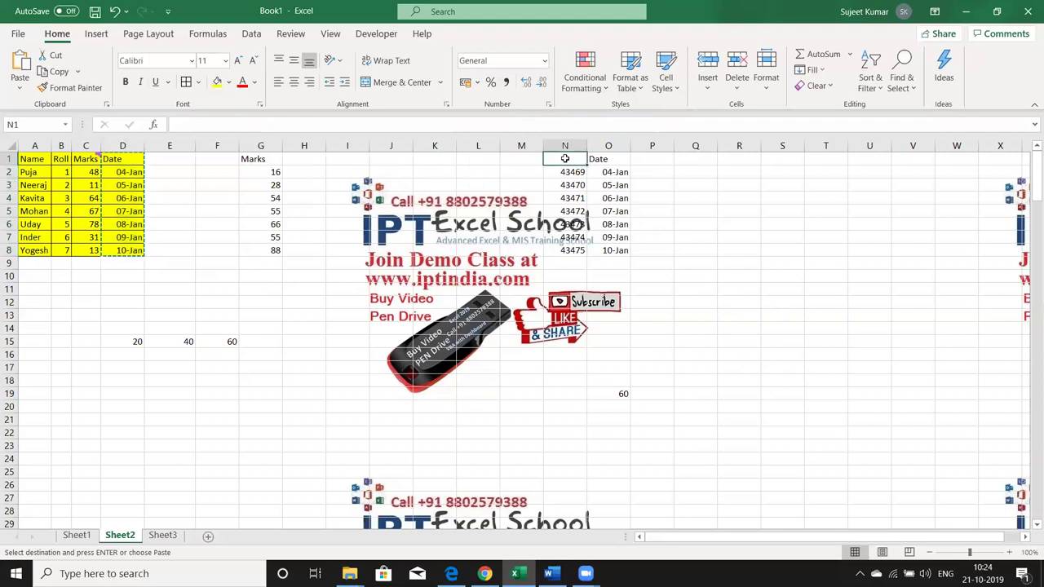
left_click_drag(567, 171, 569, 259)
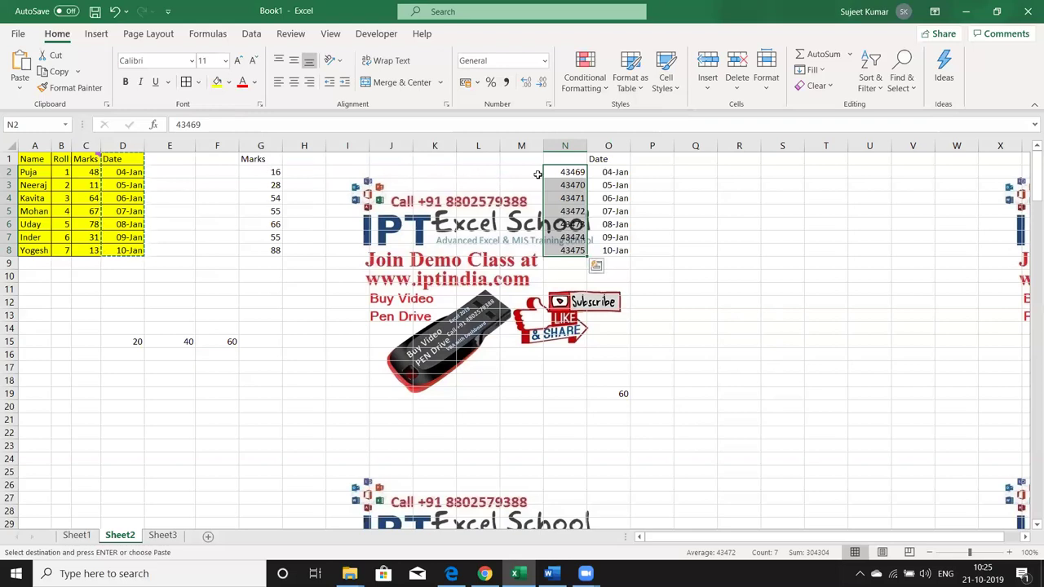
- Paste the Date header and dates 04-Jan to 10-Jan into P1:P8 as values and number formats
right_click(643, 157)
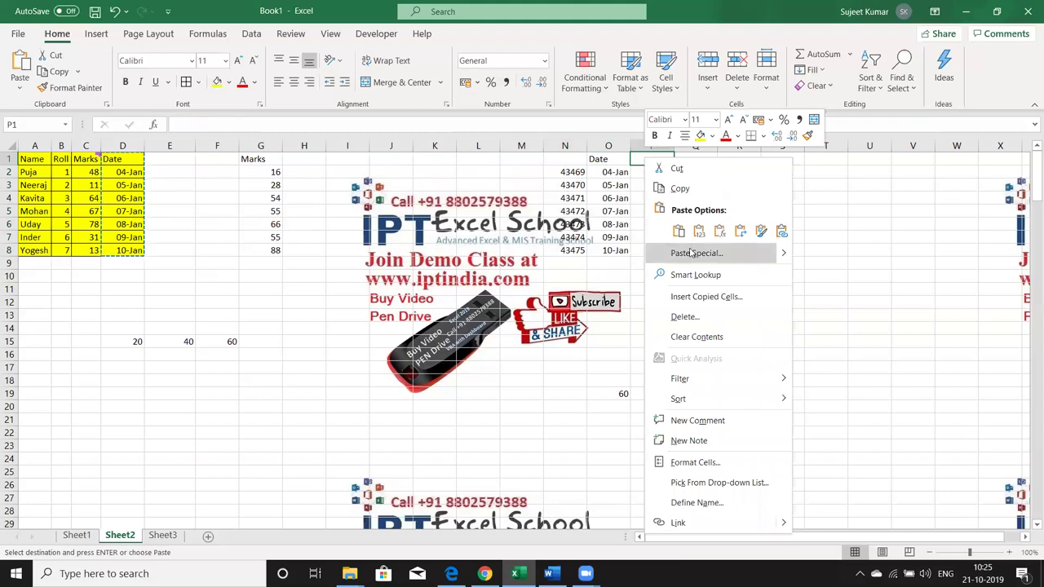
left_click(694, 253)
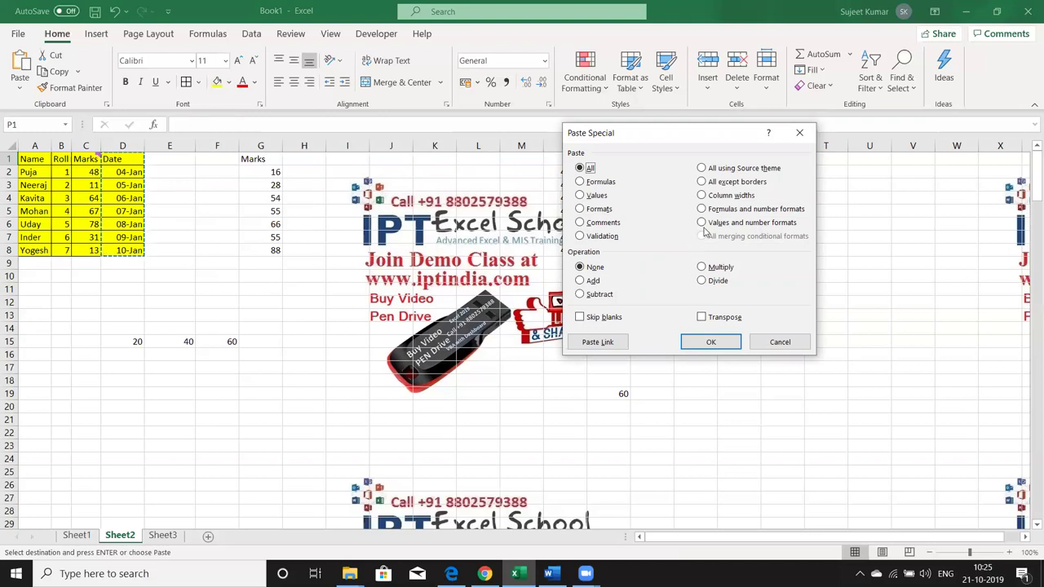
left_click(707, 223)
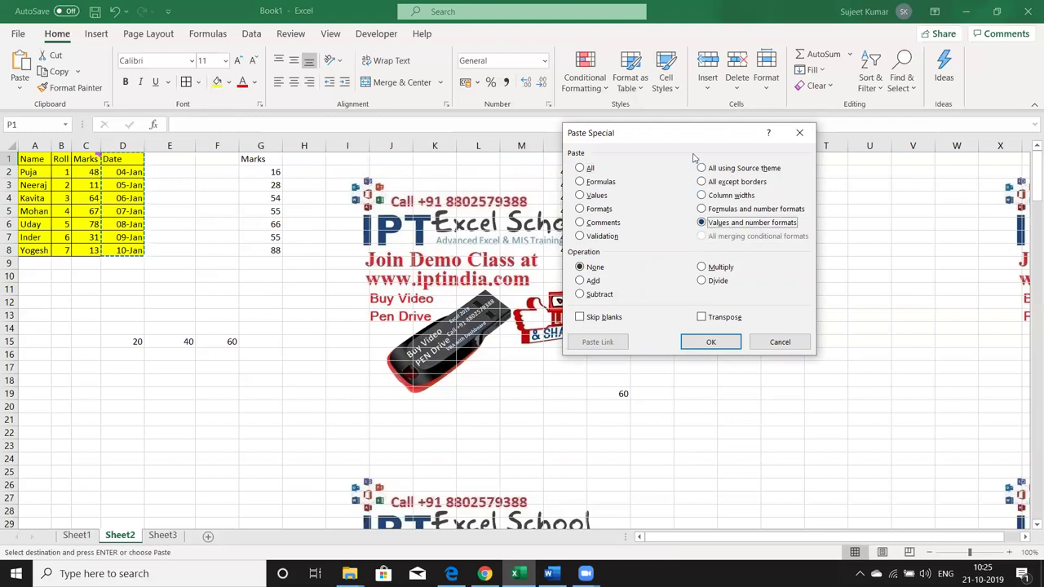
left_click_drag(684, 140, 778, 134)
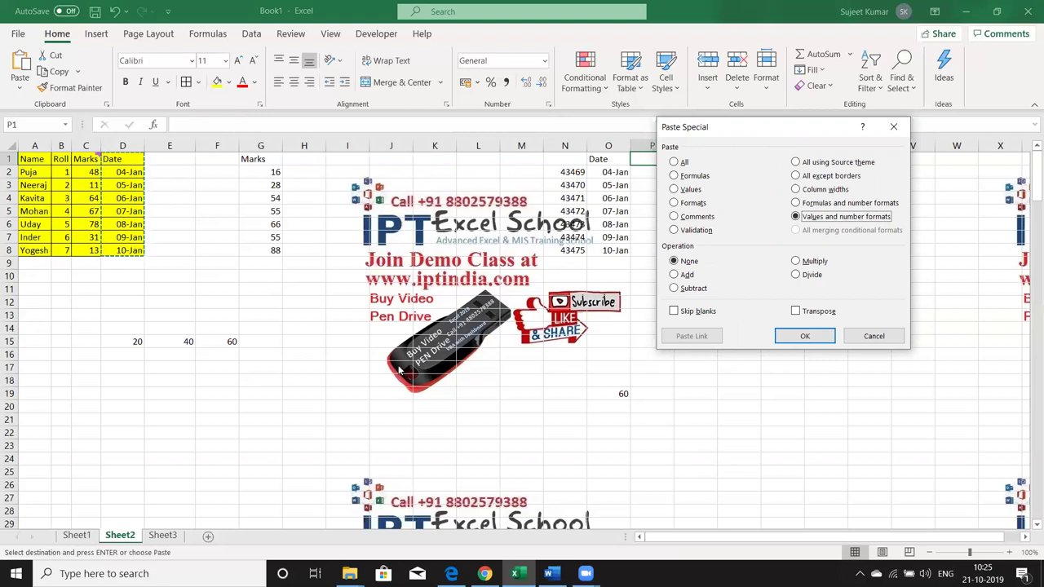
left_click(788, 341)
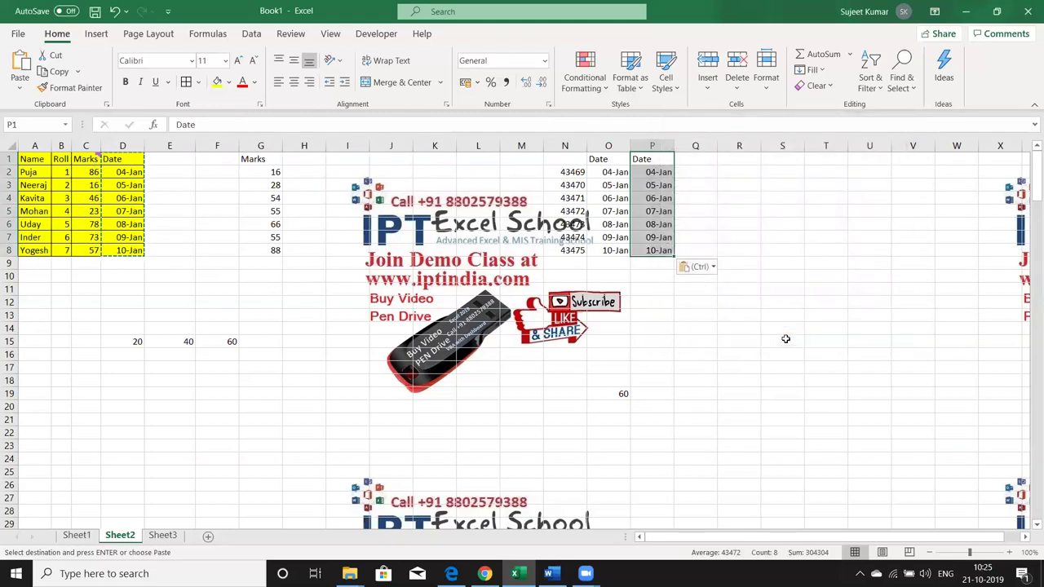
left_click(188, 432)
- Enter 20 in D25 and 30 in E25
key("Left")
key("Left")
key("Left")
key("Down")
key("Down")
key("Down")
key("Down")
key("Down")
key("Down")
key("Down")
key("Down")
key("Down")
key("Up")
key("Up")
key("Up")
key("Up")
key("Up")
key("Up")
key("Up")
key("Up")
key("Up")
key("Right")
key("Right")
key("Right")
type("20")
key("Right")
type("30")
- Copy D25's 20, trial-paste it into E25, then undo so E25 keeps 30
key("Right")
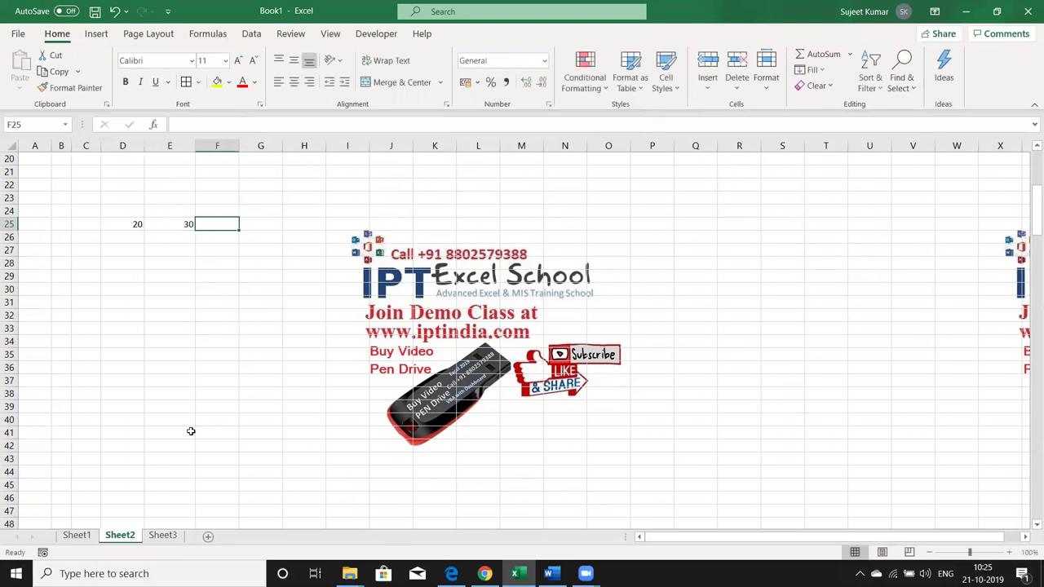
key("Left")
key("Left")
key("ctrl+c")
key("Right")
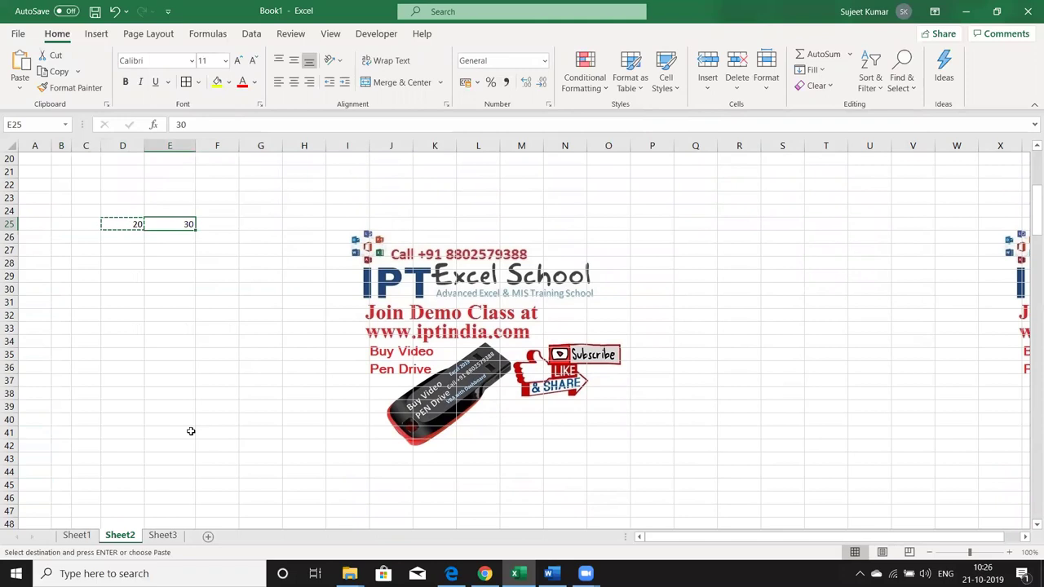
key("ctrl+v")
key("ctrl")
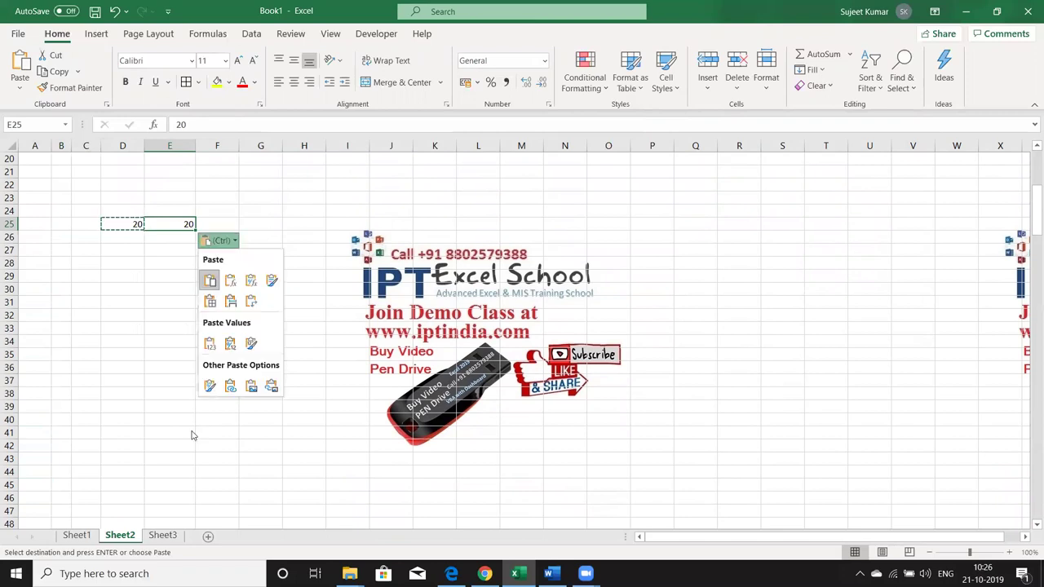
key("ctrl+z")
key("Down")
key("Up")
key("Left")
key("Right")
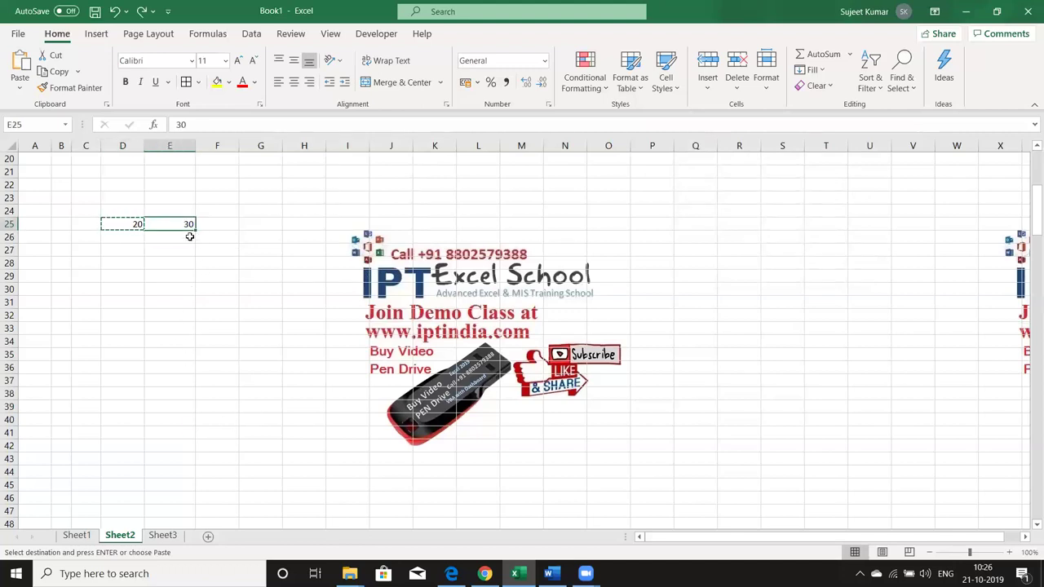
- Use Paste Special Add to add the copied 20 to E25's 30, making 50, then select D25:E25
right_click(181, 225)
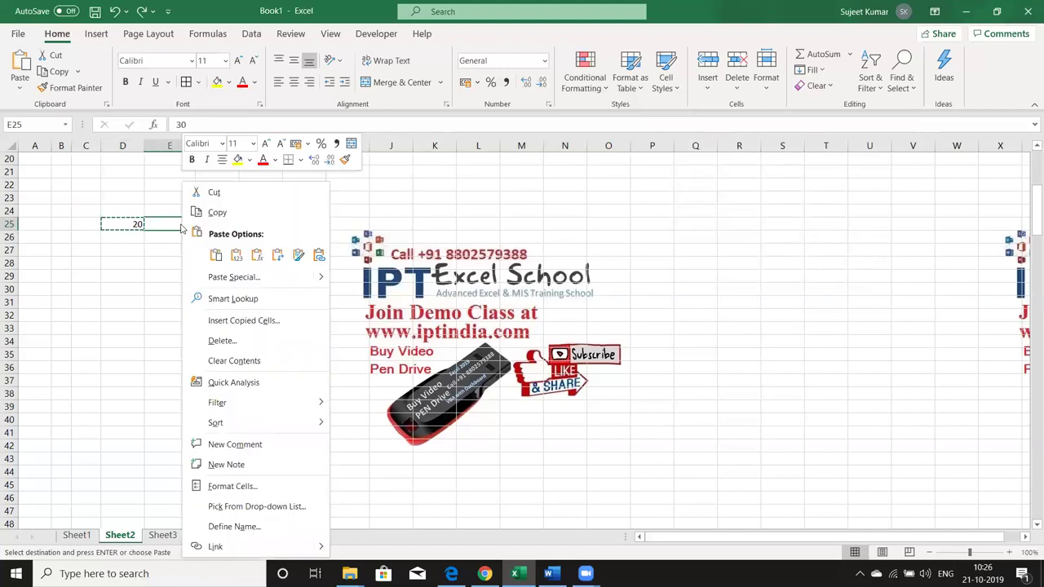
left_click(210, 278)
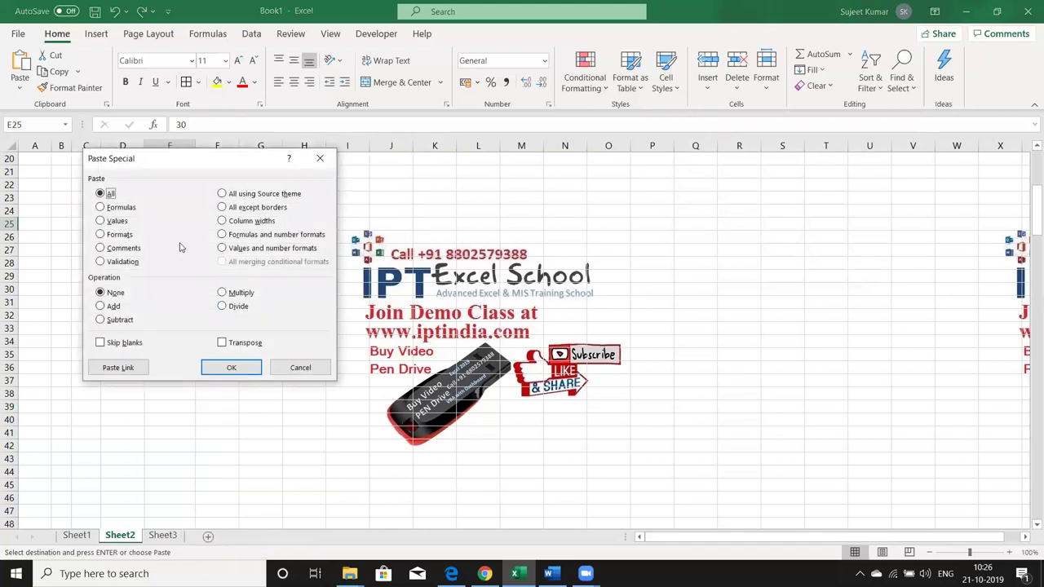
left_click_drag(216, 164, 505, 143)
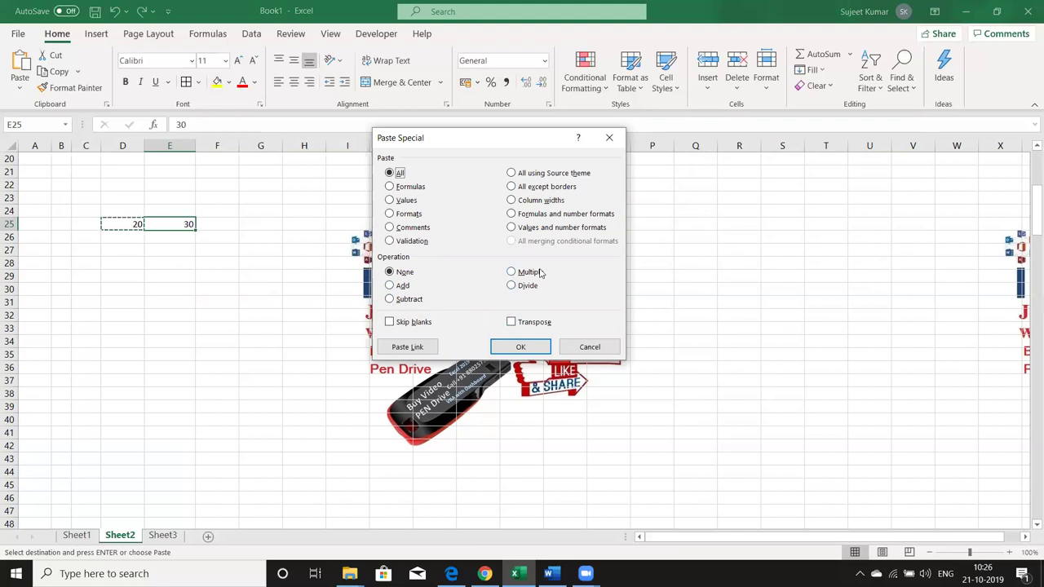
left_click(400, 286)
left_click(509, 346)
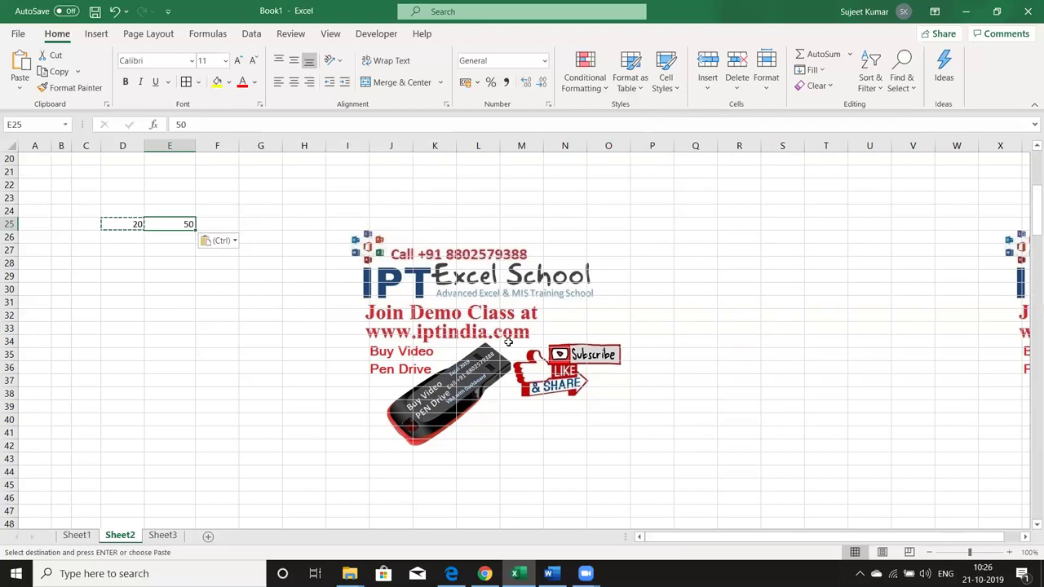
left_click_drag(122, 224, 217, 224)
- Clear row 25 and enter 20% in D24
key("Delete")
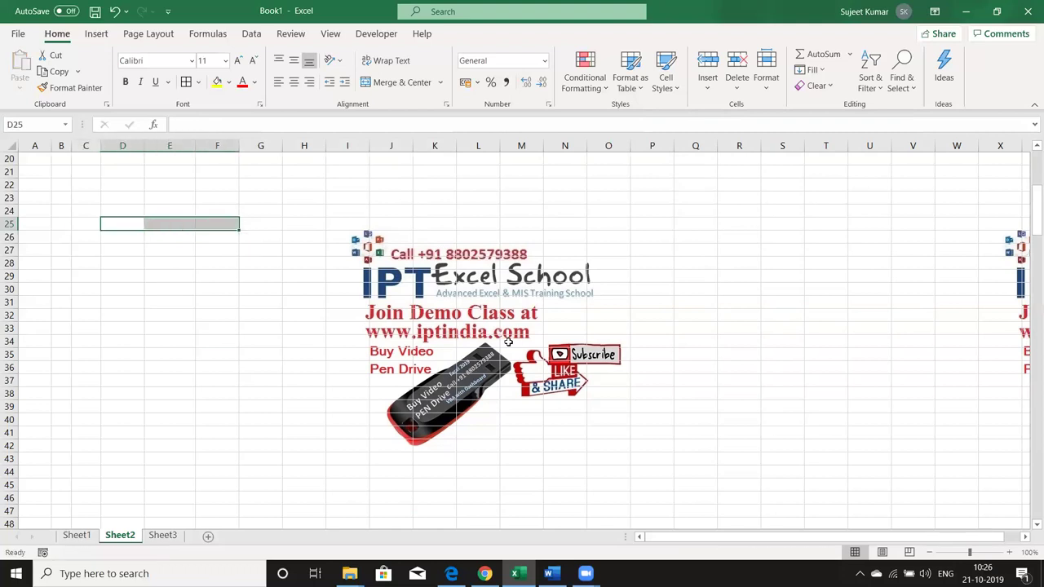
key("Left")
key("Left")
key("Right")
key("Right")
key("Up")
type("20%")
key("Return")
- Put the note 1=100% in E24, undoing a trial percent format
key("Up")
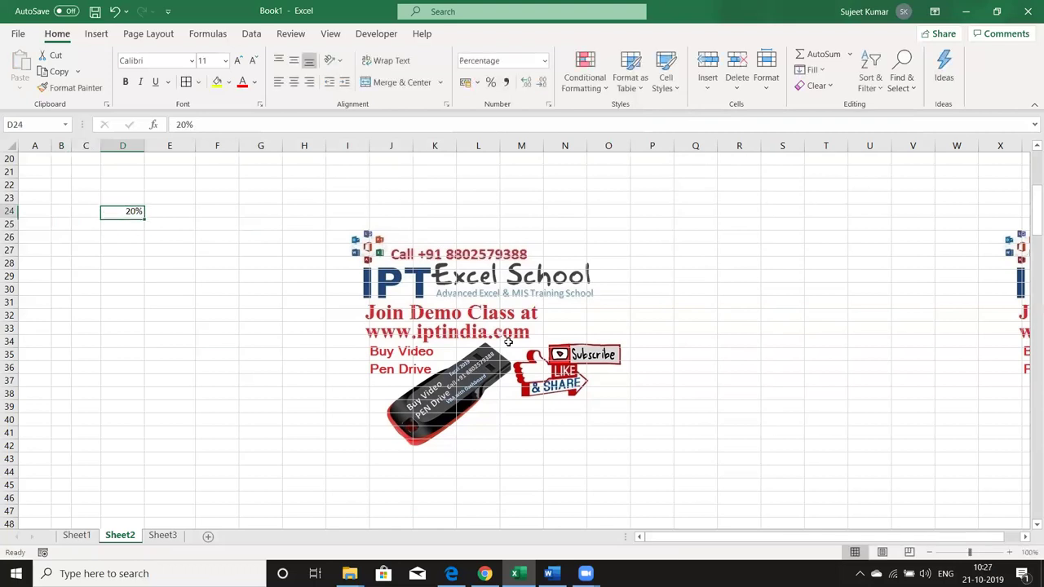
key("Right")
type("20")
key("Return")
key("Up")
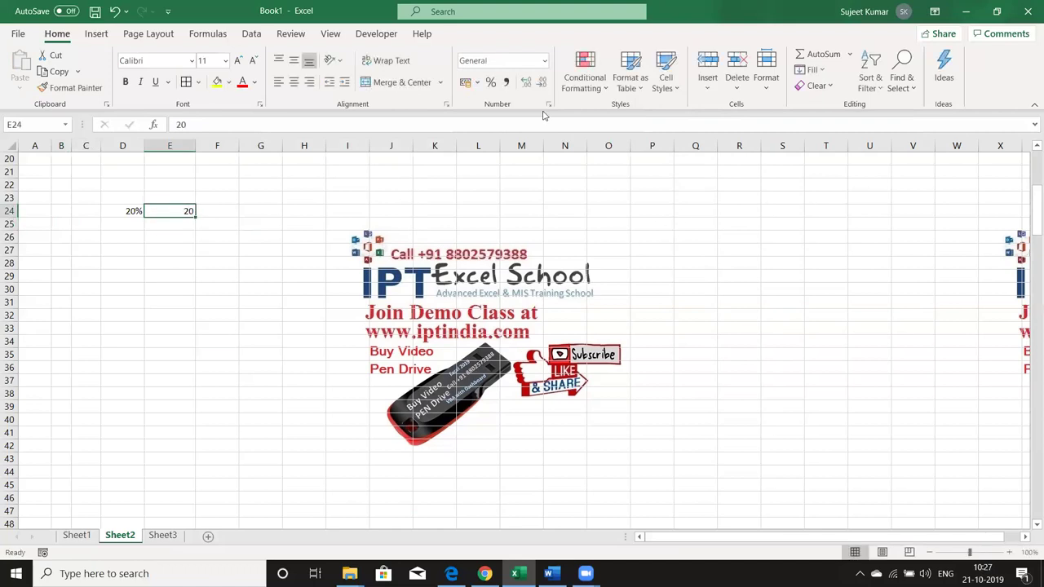
left_click(492, 84)
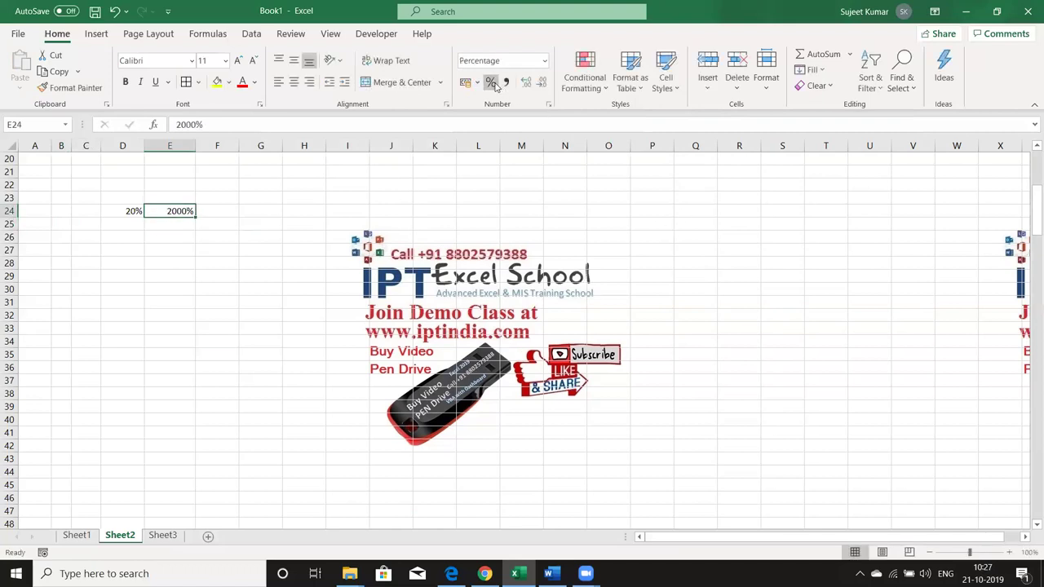
key("ctrl+z")
key("BackSpace")
type("1=100%")
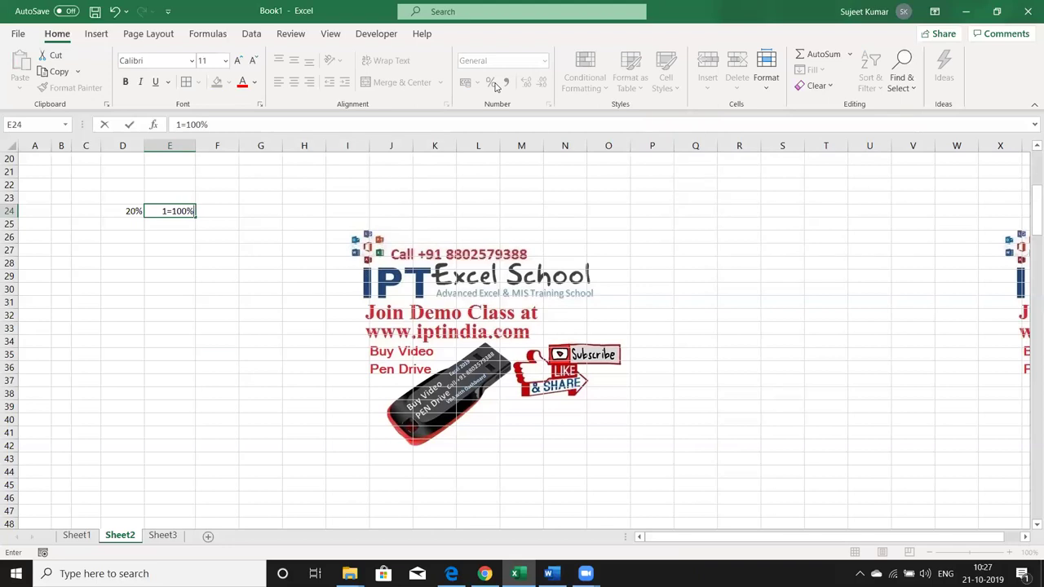
key("Return")
- Enter 0.20 in F24 and format it with Percent Style to show 20%
key("Up")
key("Right")
type("0.20")
key("Return")
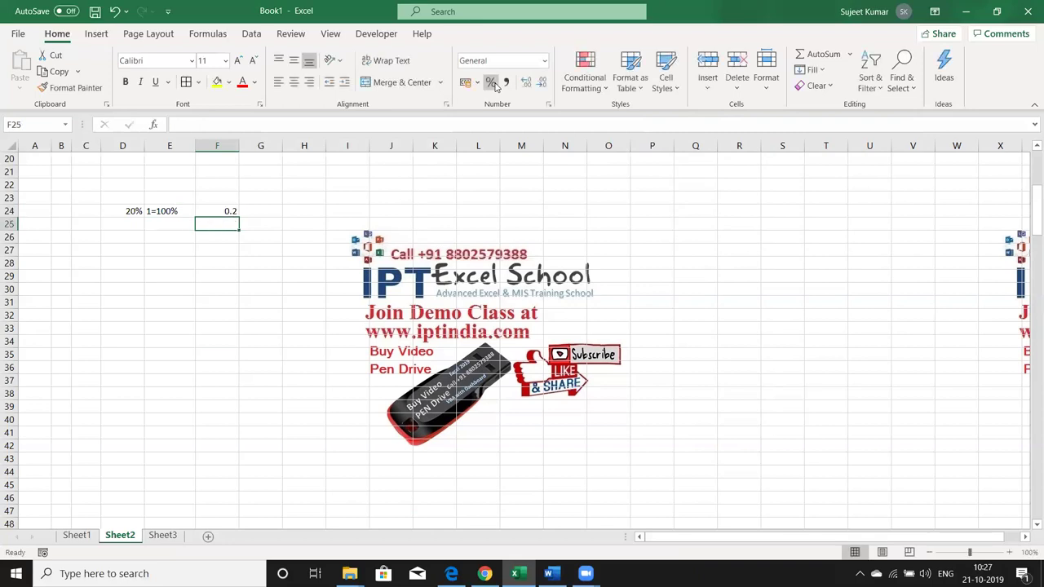
key("Up")
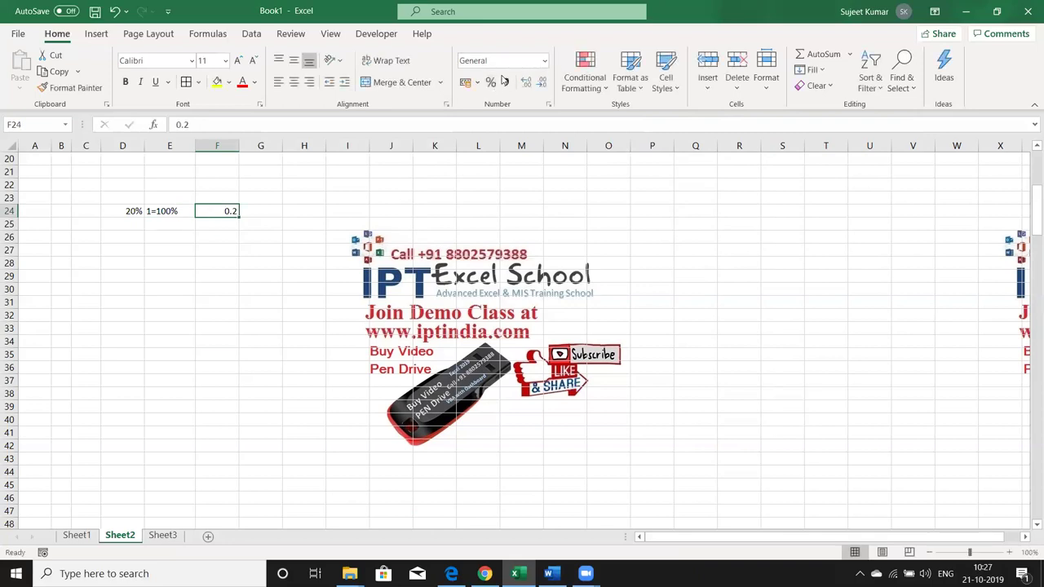
left_click(491, 84)
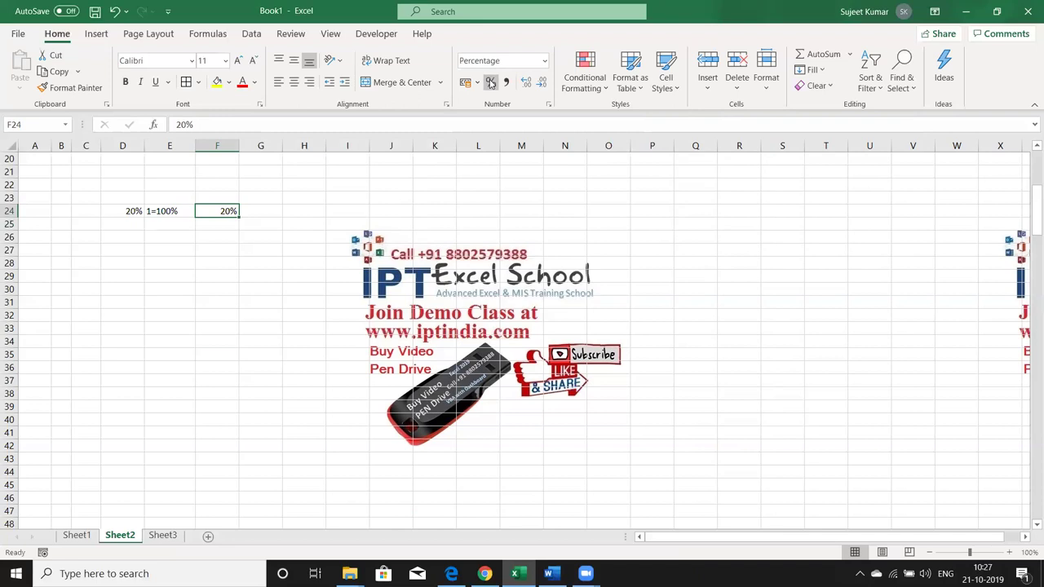
- Label A26 with % and enter =RANDBETWEEN(10,90) in A27
left_click(41, 234)
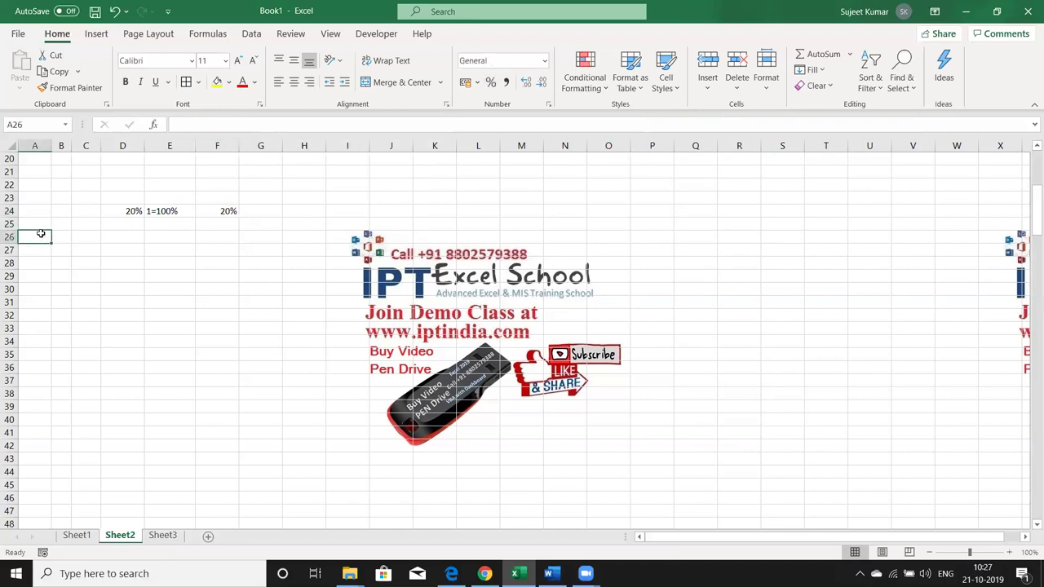
type("%")
key("Return")
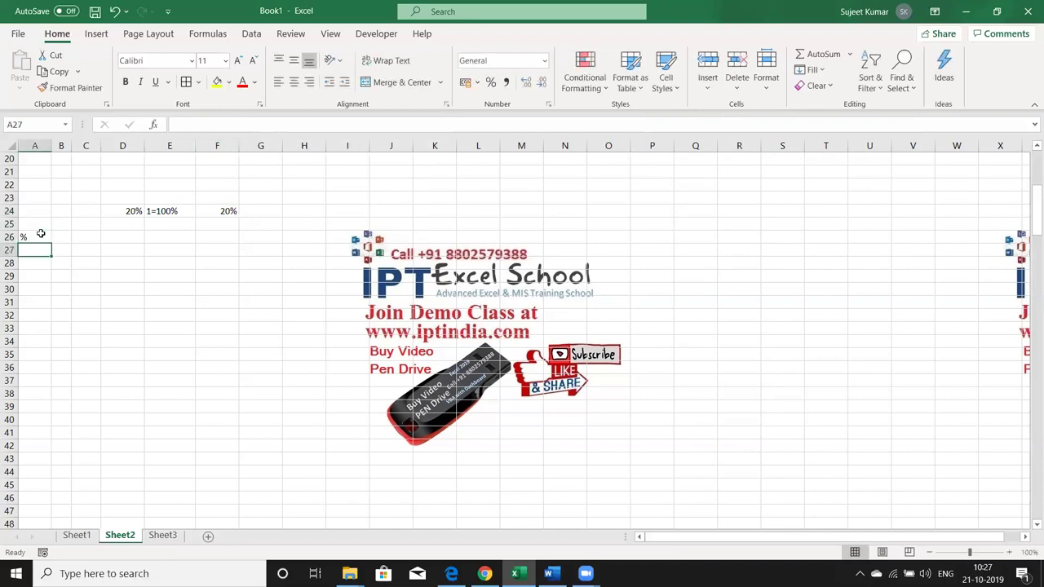
type("=ra")
key("Down")
key("Down")
key("Tab")
type("10,90)")
key("Return")
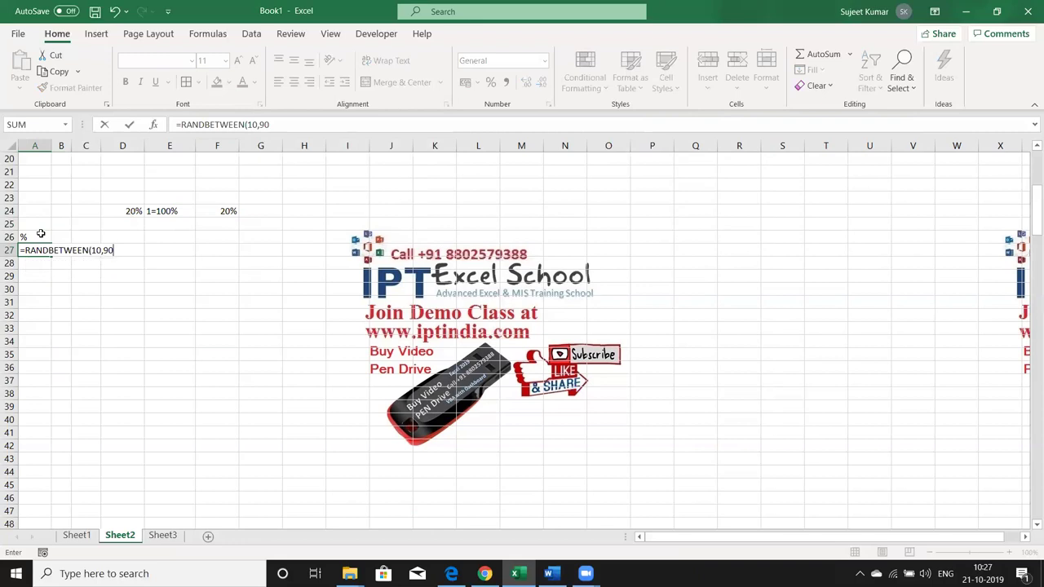
- Fill the random formula across A27:I37 with Ctrl+R and Ctrl+D, and copy the range
key("Up")
key("Right")
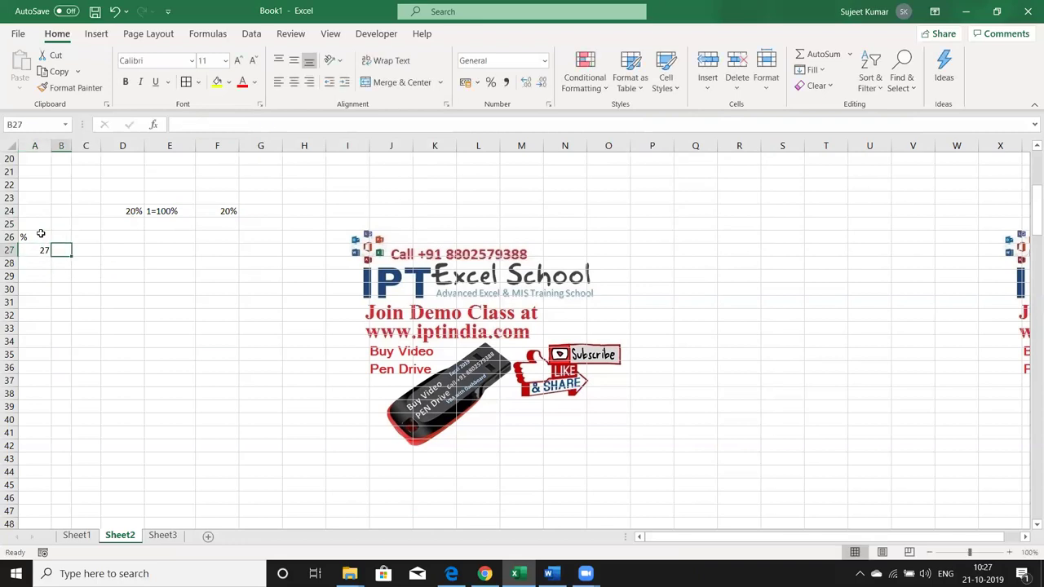
key("Down")
key("Up")
key("Left")
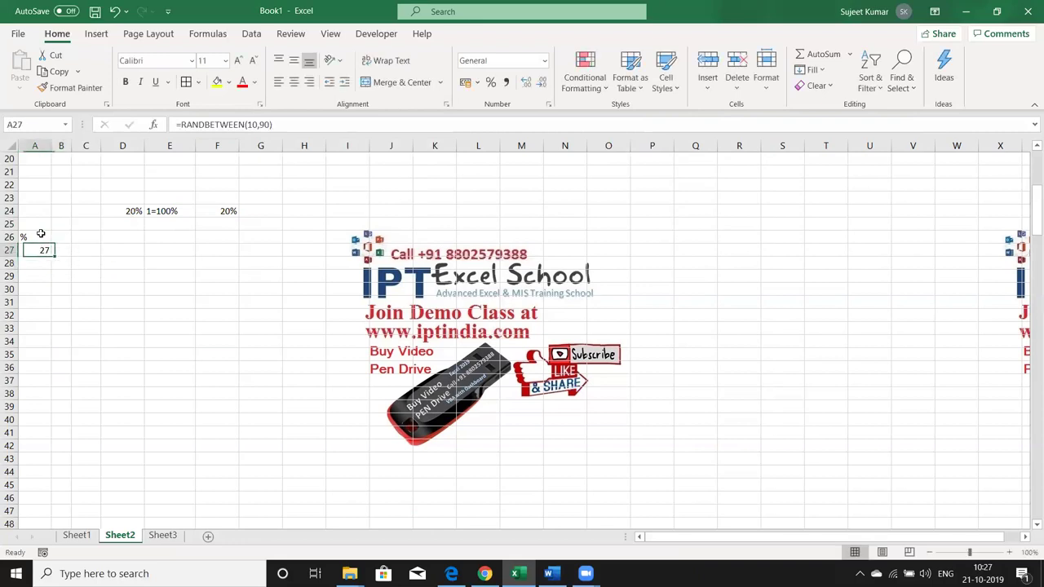
key("shift+Right")
key("shift+Right")
key("shift+Right")
key("shift+Right")
key("shift+Right")
key("shift+Right")
key("shift+Right")
key("shift+Down")
key("shift+Down")
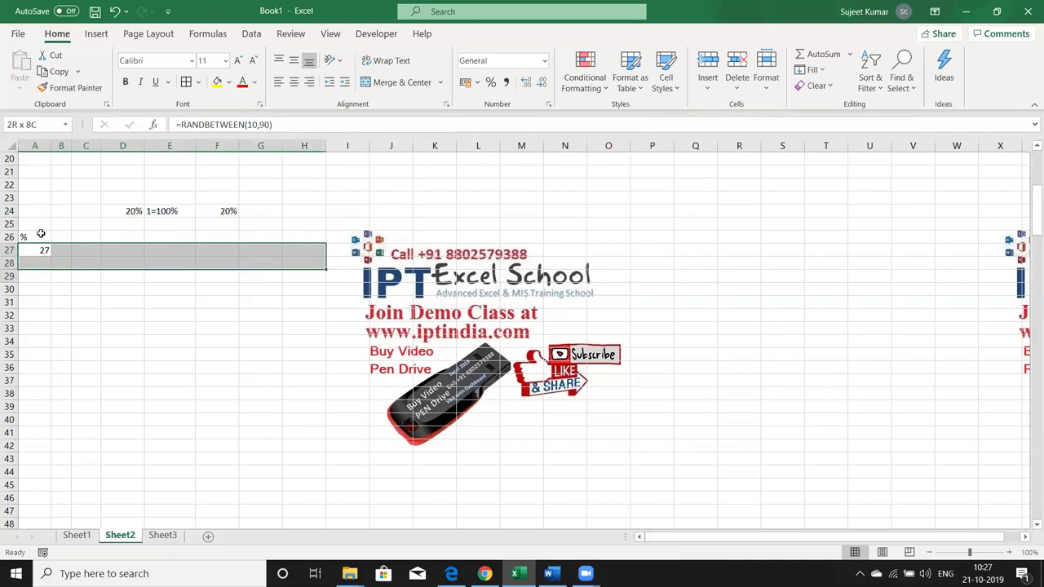
key("shift+Down")
key("shift+Down")
key("shift+Right")
key("shift+Down")
key("shift+Down")
key("shift+Down")
key("shift+Down")
key("shift+Down")
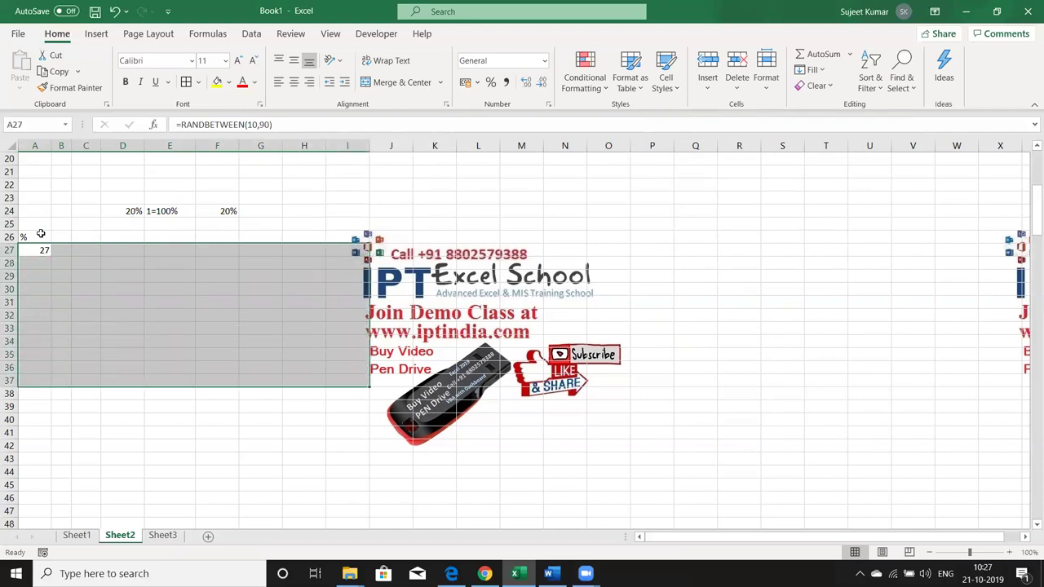
key("ctrl+r")
key("ctrl+d")
key("ctrl+c")
- Paste A27:I37 back over itself as plain values
left_click(16, 91)
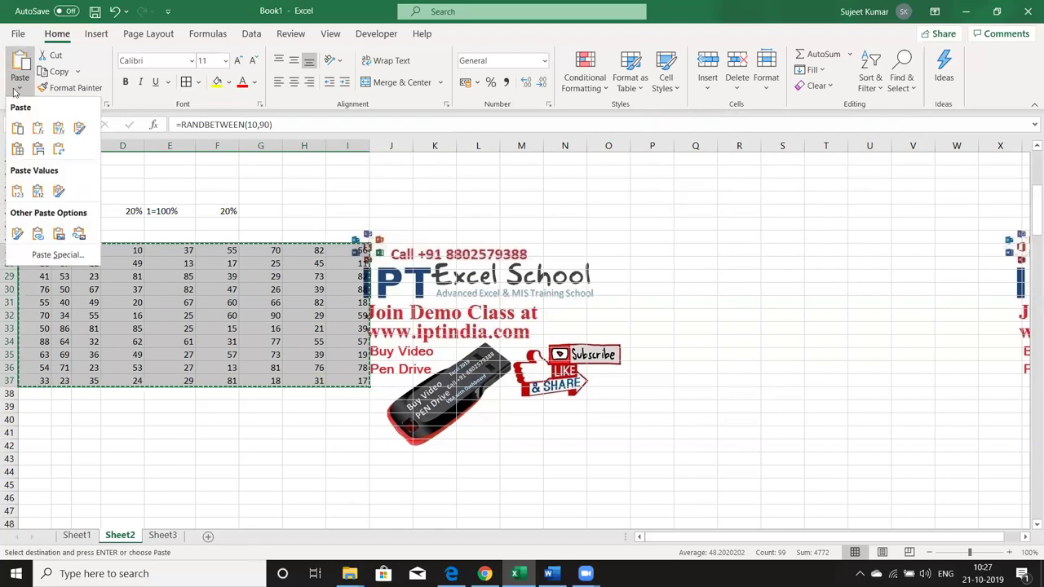
left_click(17, 191)
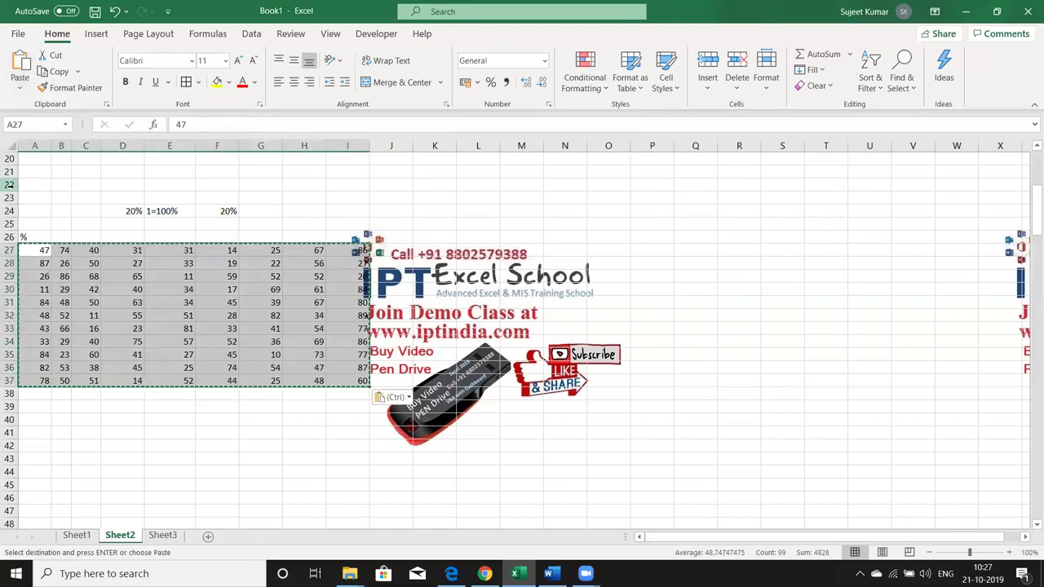
left_click(35, 251)
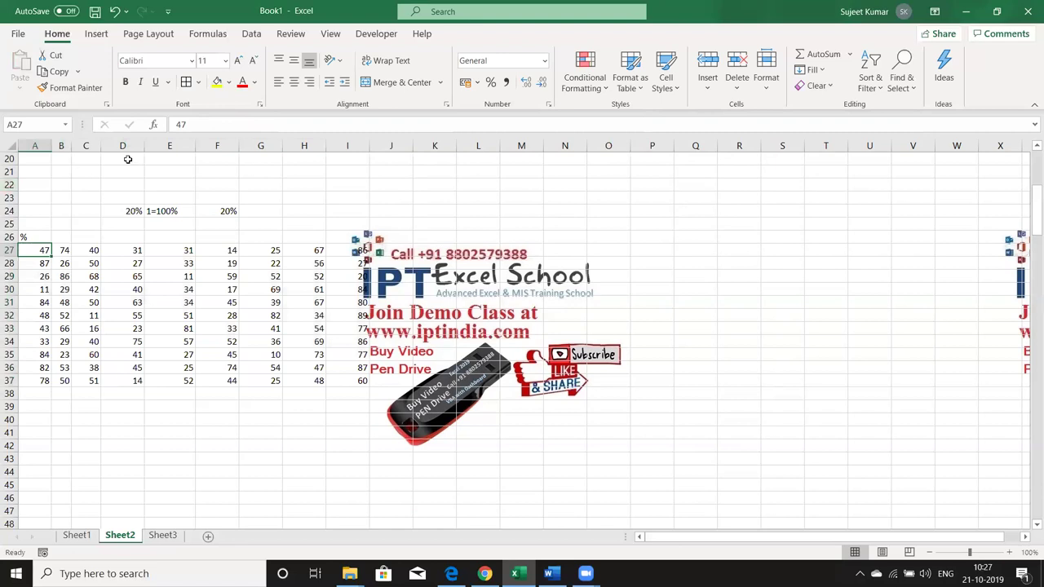
- Try adding % to the values in A27 and A28, then undo those edits
left_click(214, 127)
type("%")
key("Return")
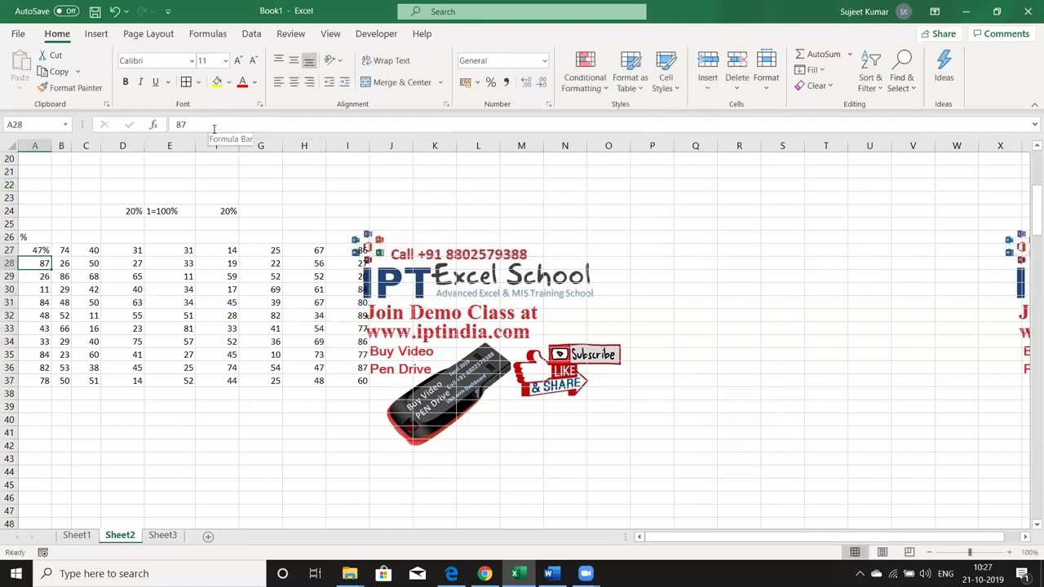
left_click(230, 125)
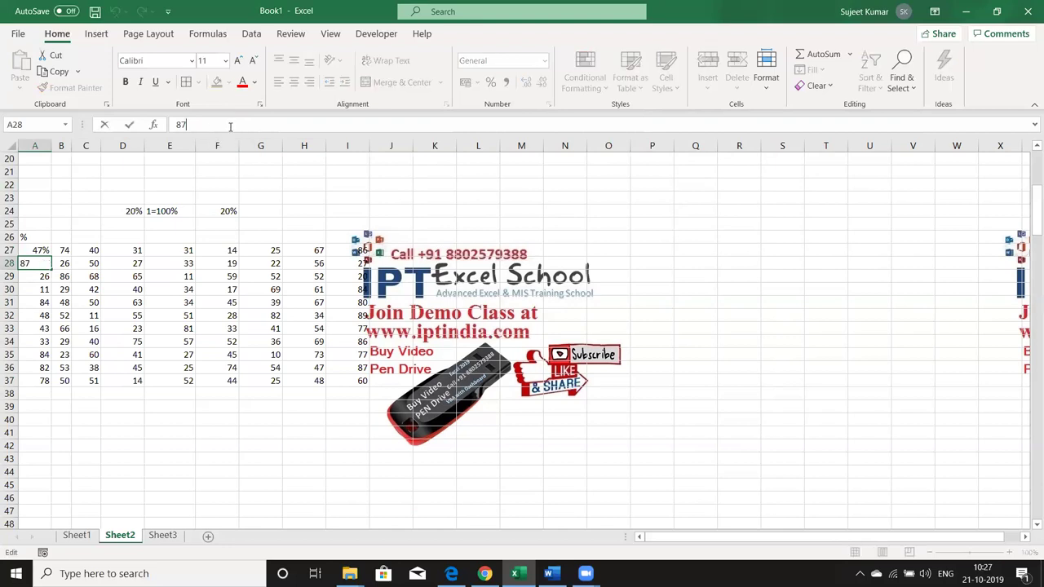
type("%")
key("Return")
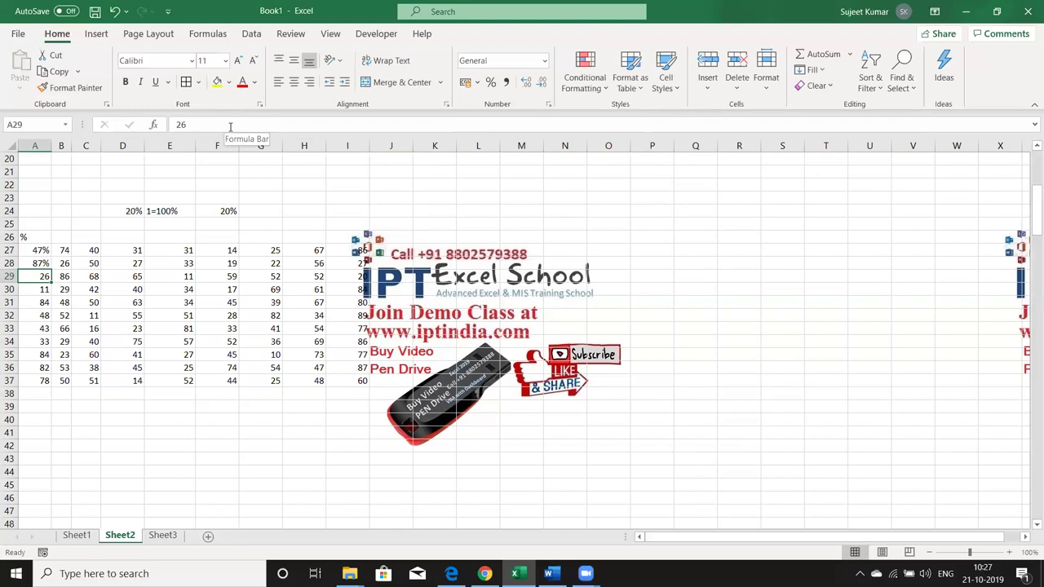
key("ctrl+z")
key("ctrl+z")
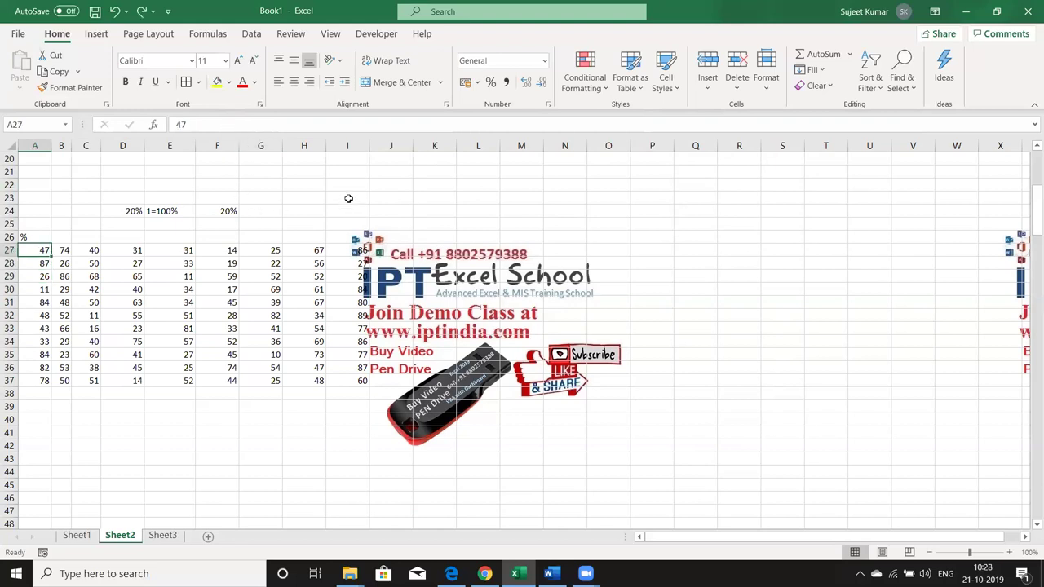
- Enter 500 in I23 and 63% in J23
left_click(348, 198)
type("500")
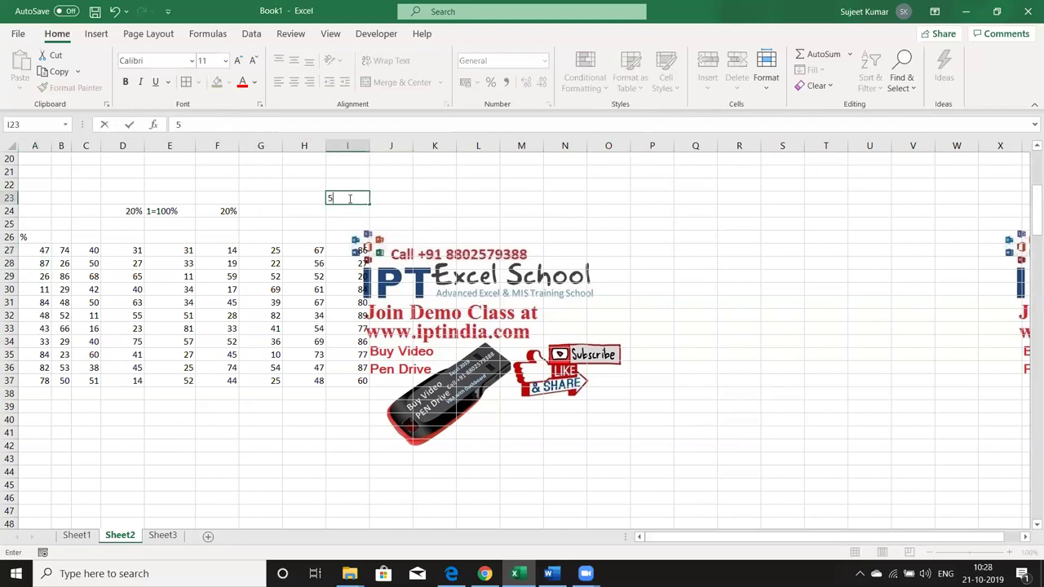
key("Tab")
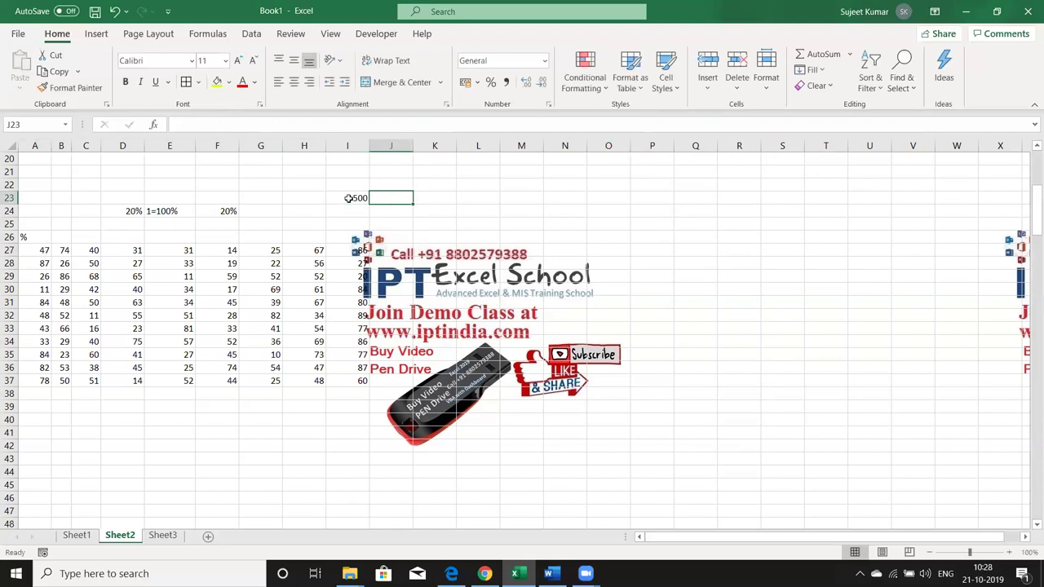
type("63")
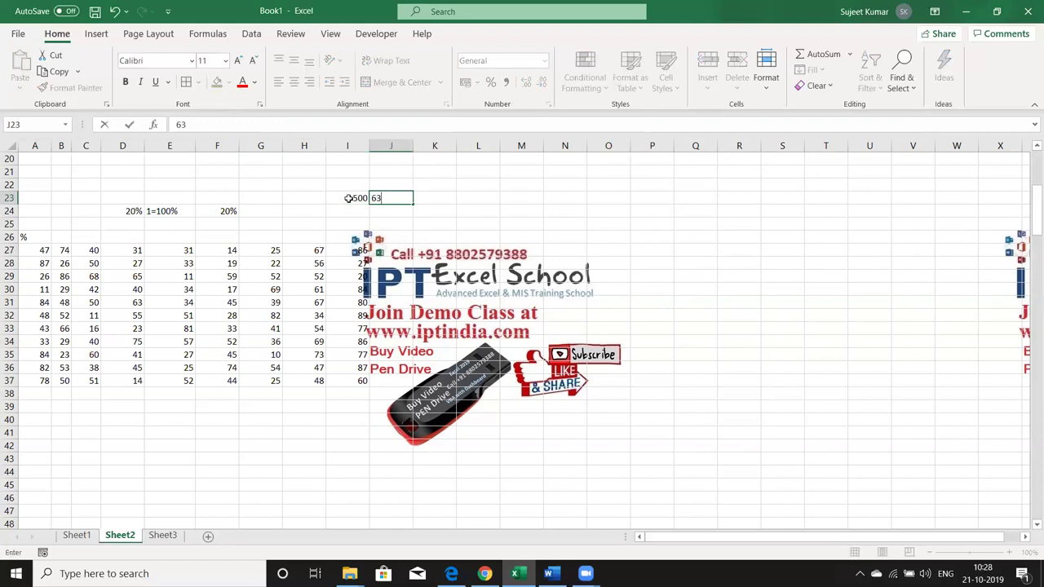
type("%")
key("Return")
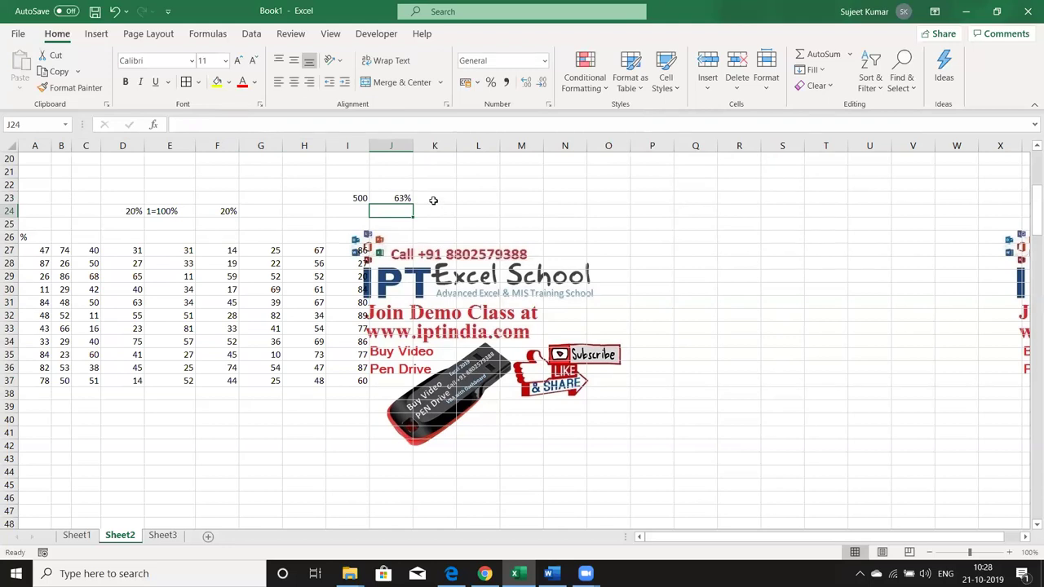
- Enter =I23*J23 in K23 to show 315, then clear a trial 63 from J24
left_click(434, 199)
type("=")
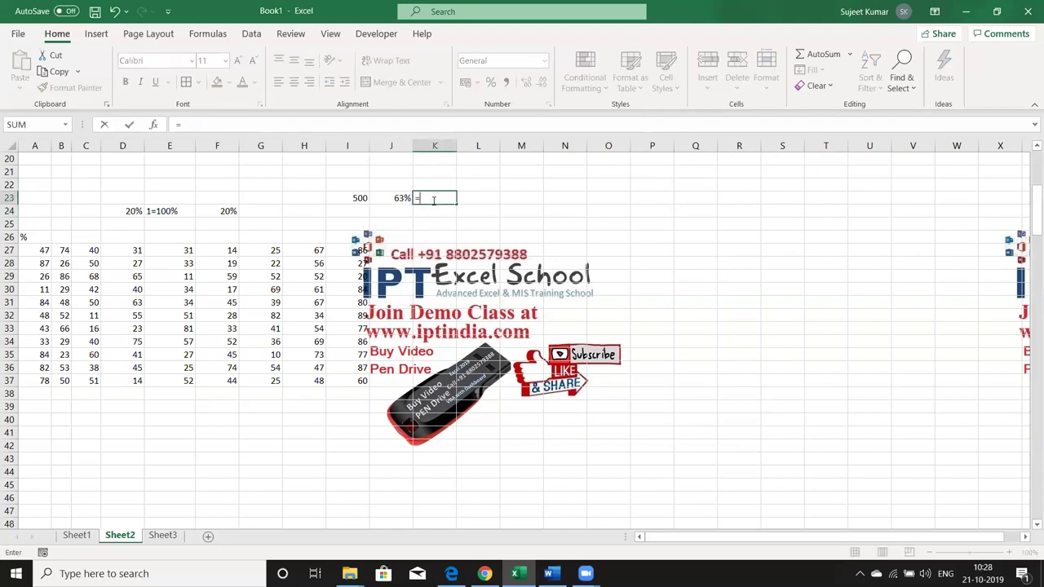
key("Left")
key("Left")
type("*")
key("Left")
key("Return")
key("Left")
type("63")
key("Return")
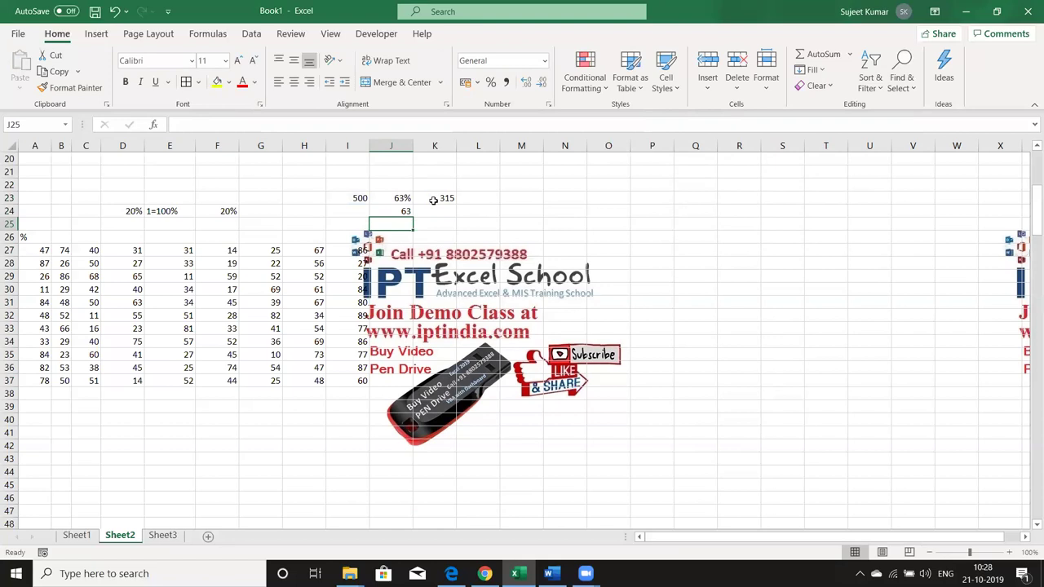
key("Up")
key("Delete")
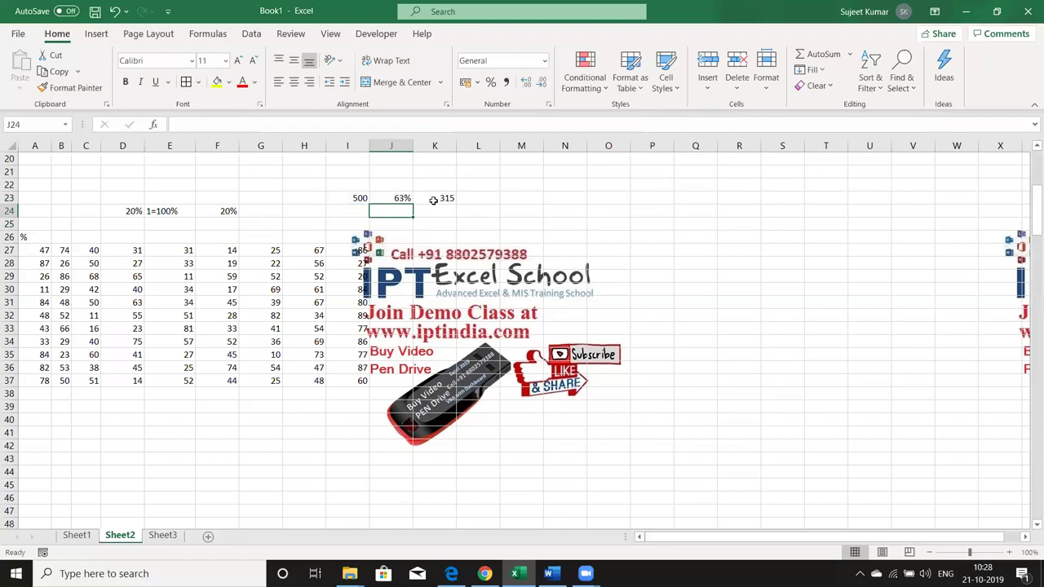
- Enter 100 in F39 and copy it
left_click(210, 412)
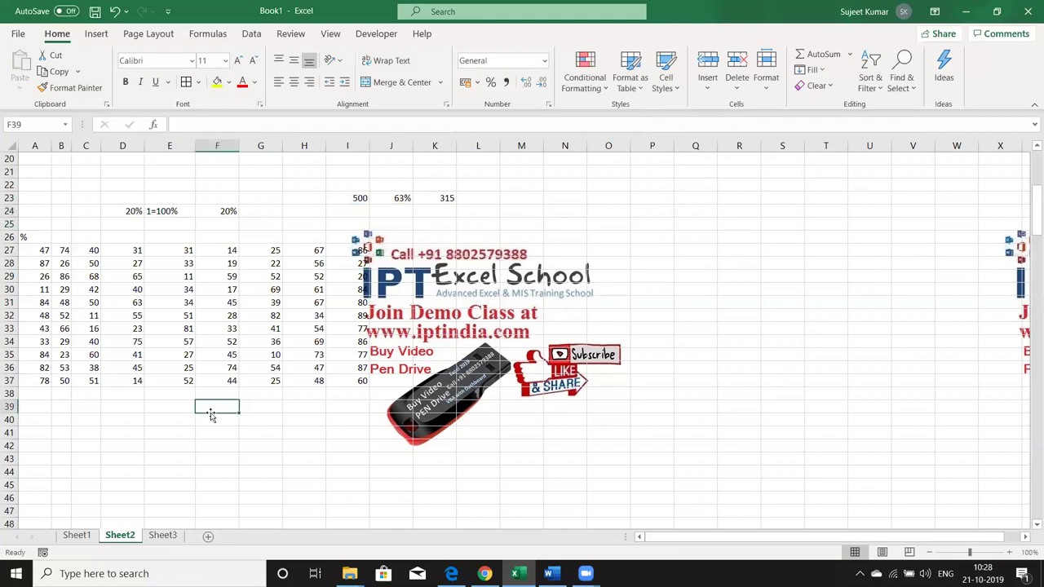
type("100")
key("Return")
left_click(210, 412)
key("ctrl+c")
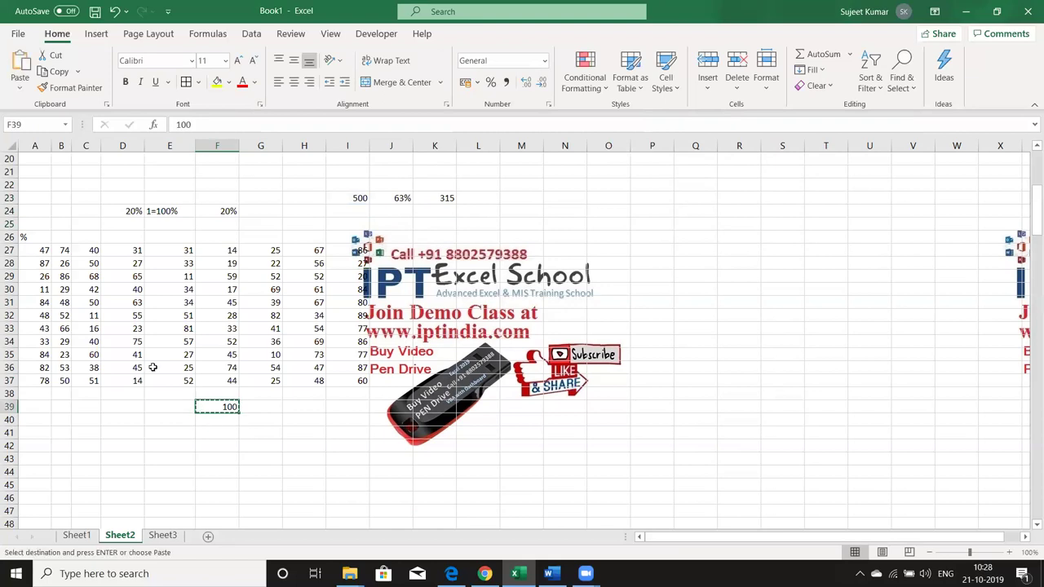
- Divide A27:I37 by 100 with Paste Special Divide, try Percent Style, then undo
mouse_move(43, 250)
left_mouse_down()
mouse_move(320, 353)
mouse_move(323, 380)
left_mouse_up()
right_click(310, 346)
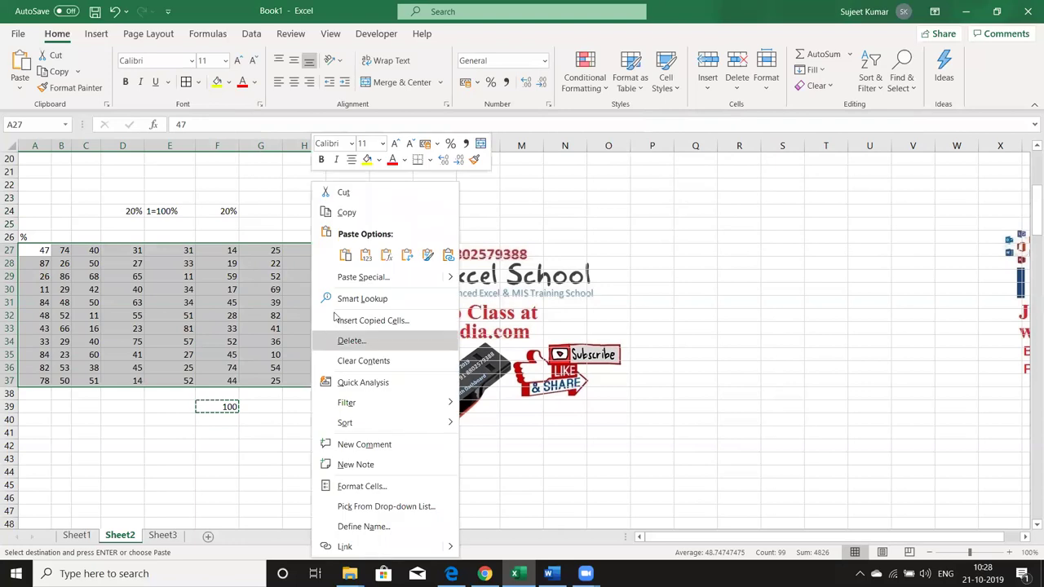
left_click(341, 277)
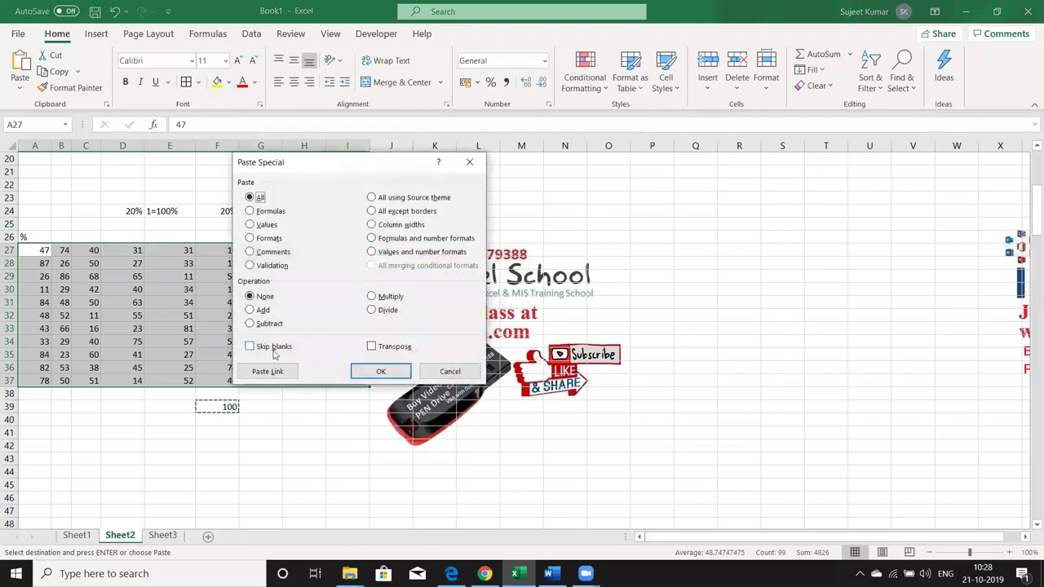
left_click(377, 310)
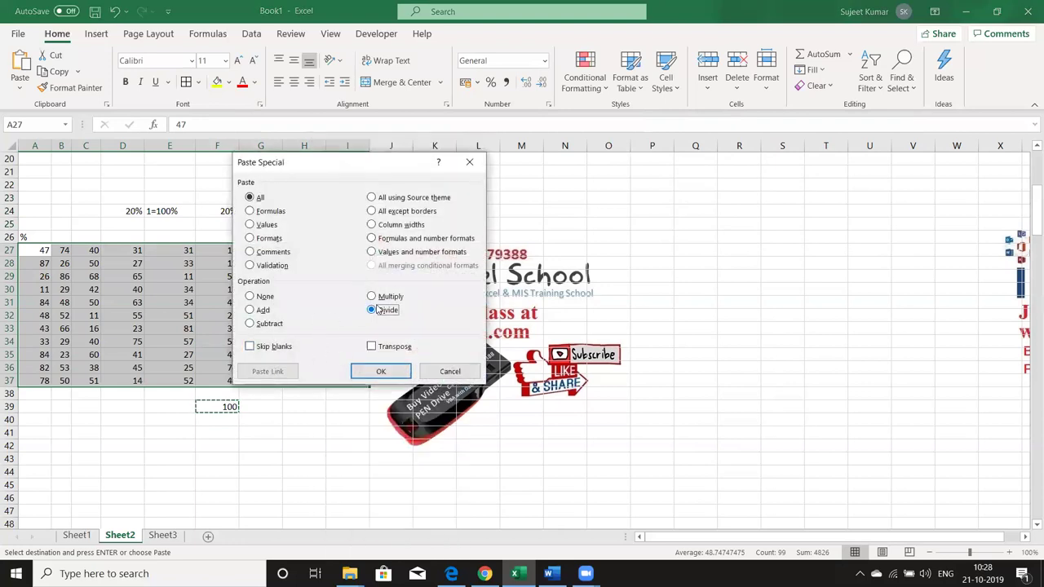
left_click(401, 370)
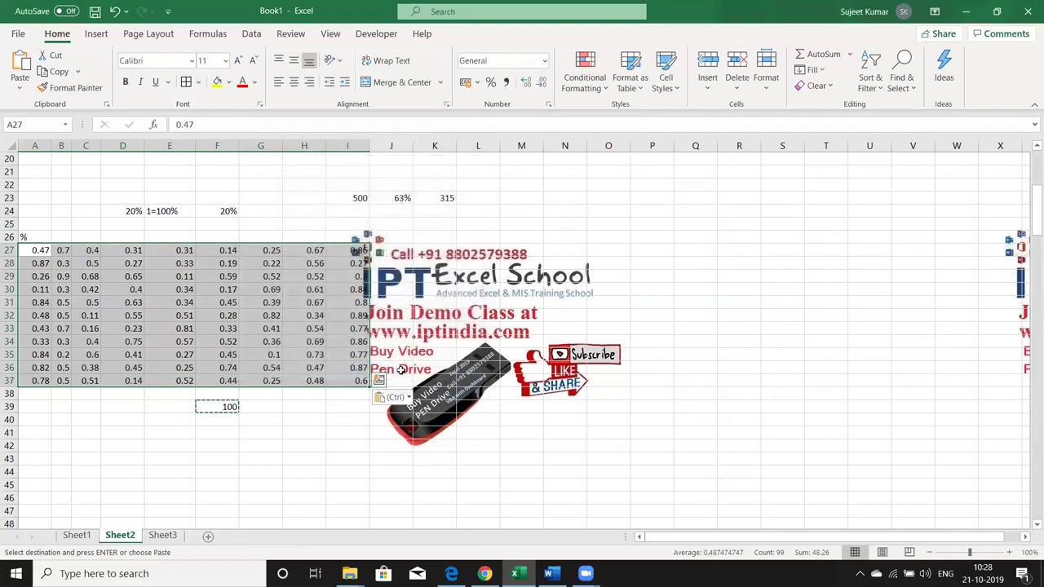
left_click(491, 82)
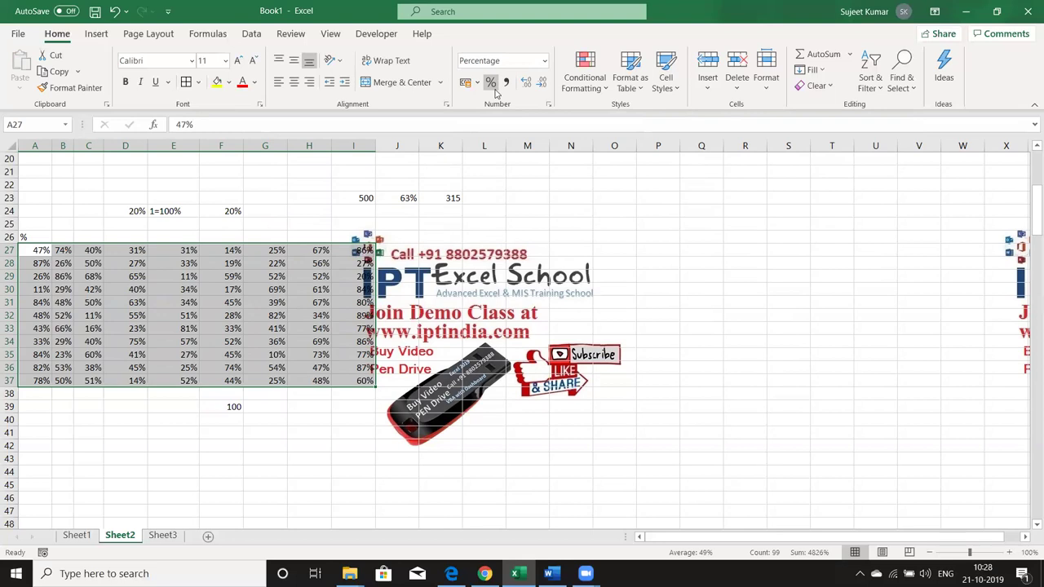
key("ctrl+z")
key("ctrl+z")
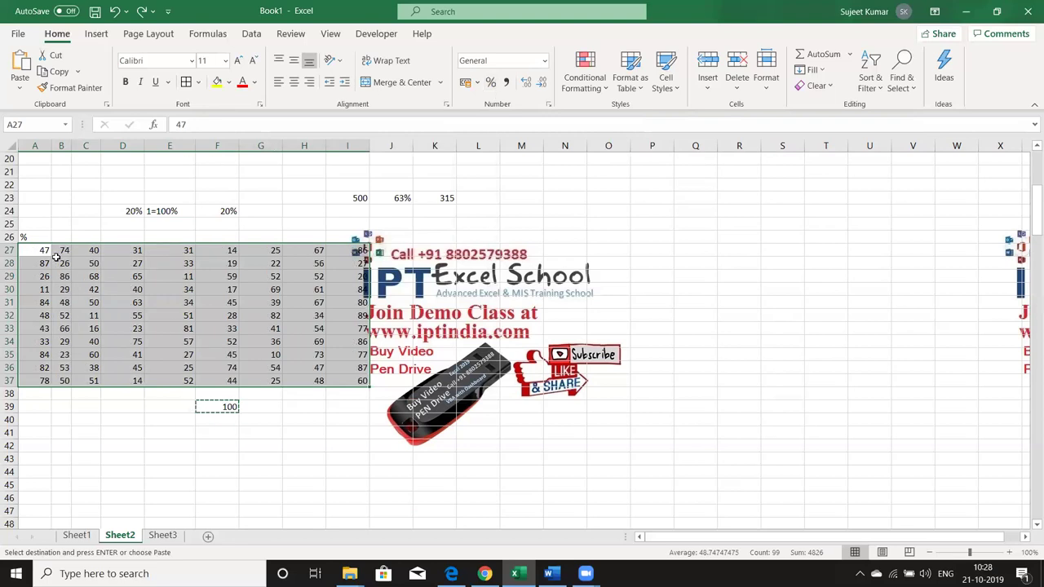
- Divide the number block by the copied 100 again, giving decimals like 0.47
right_click(56, 257)
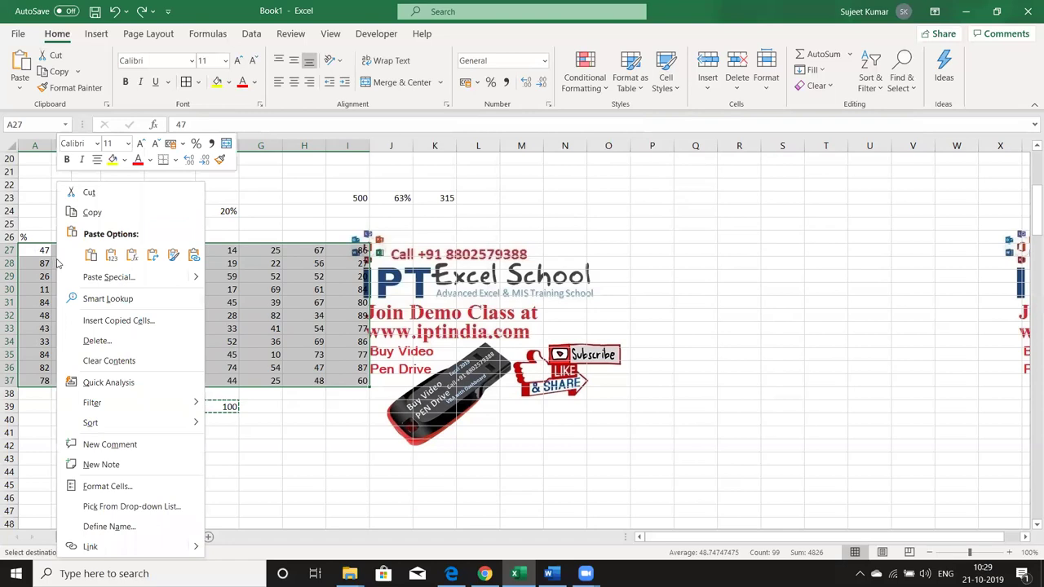
left_click(83, 281)
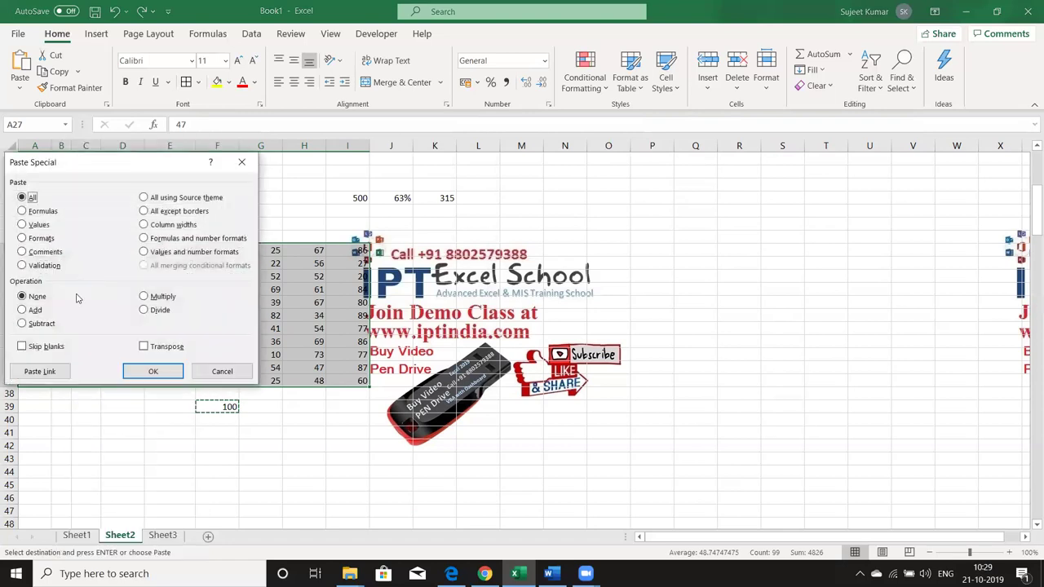
left_click(145, 311)
left_click(151, 371)
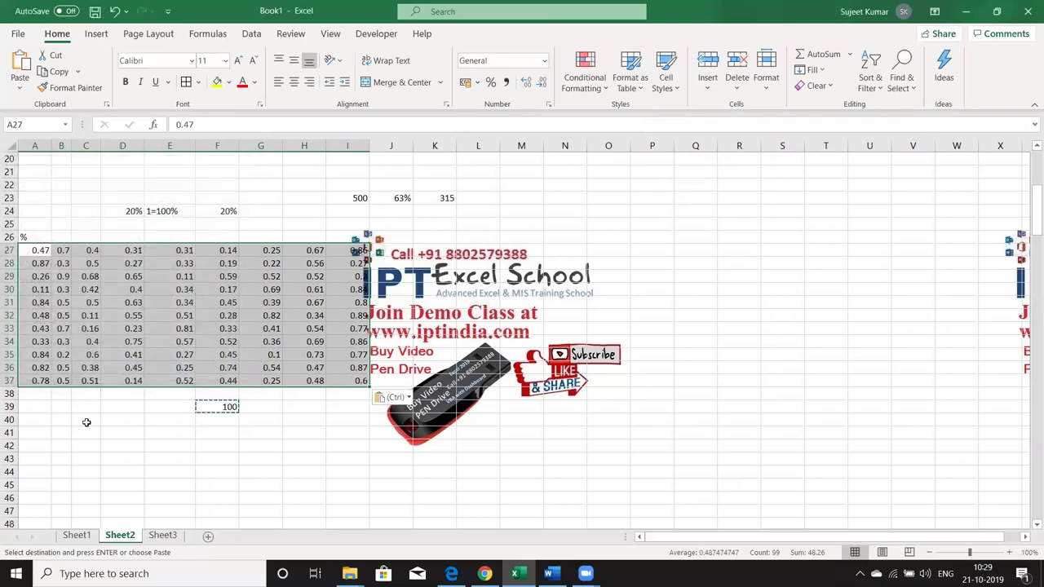
left_click(41, 442)
- Enter nineteen numbers down A48:A66, starting 20, 30, 45, 63 and ending 26, 512, 52
key("Down")
key("Down")
key("Down")
key("Down")
key("Down")
key("Down")
key("Down")
key("Down")
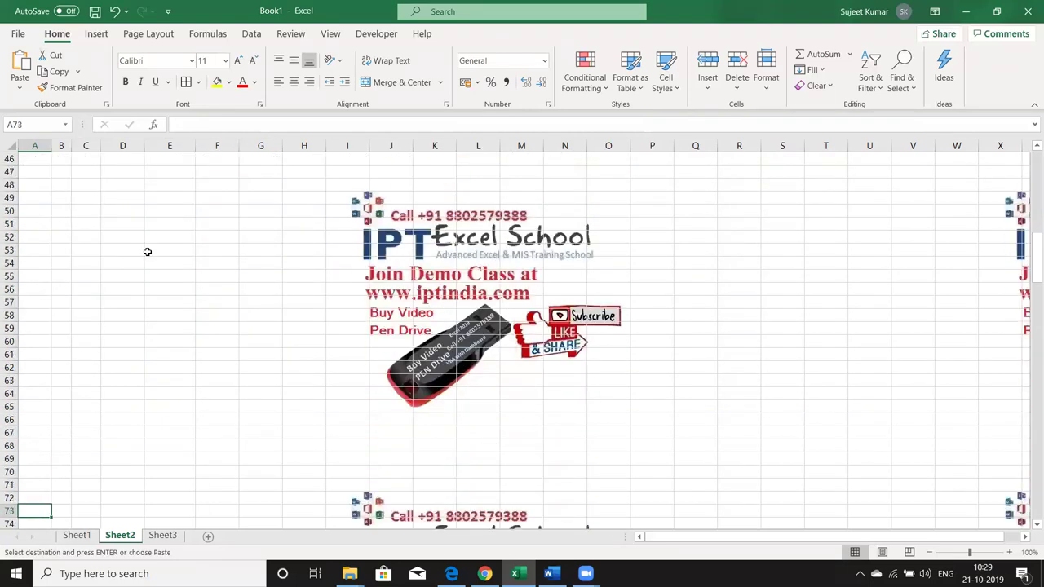
left_click(34, 186)
type("20")
key("Return")
type("30")
key("Return")
type("45")
key("Return")
type("63")
key("Return")
type("36")
key("Return")
type("65")
key("Return")
type("62")
key("Return")
type("85")
key("Return")
type("65")
key("Return")
type("65")
key("Return")
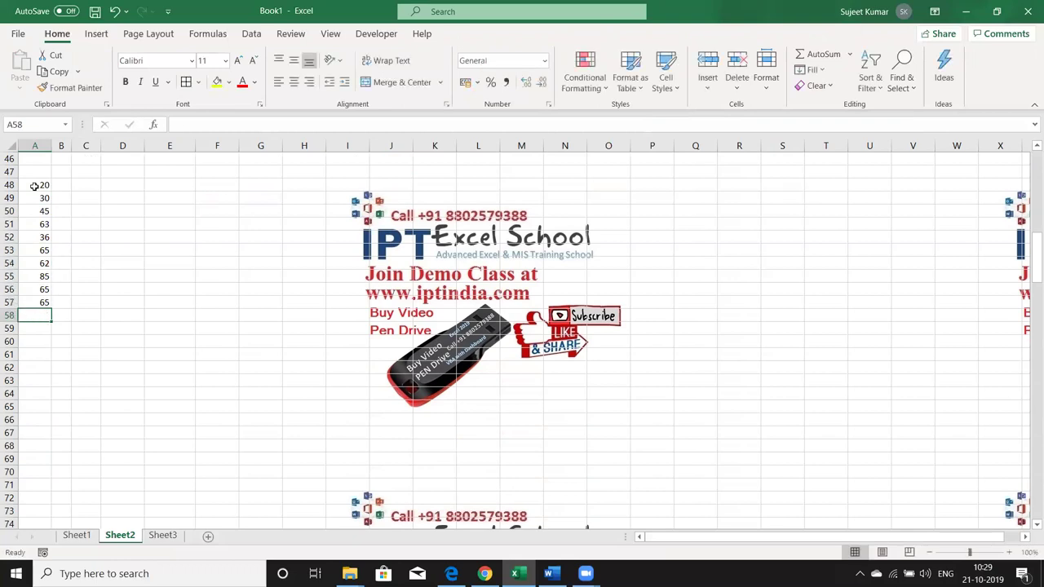
type("45")
key("Return")
type("652")
key("Return")
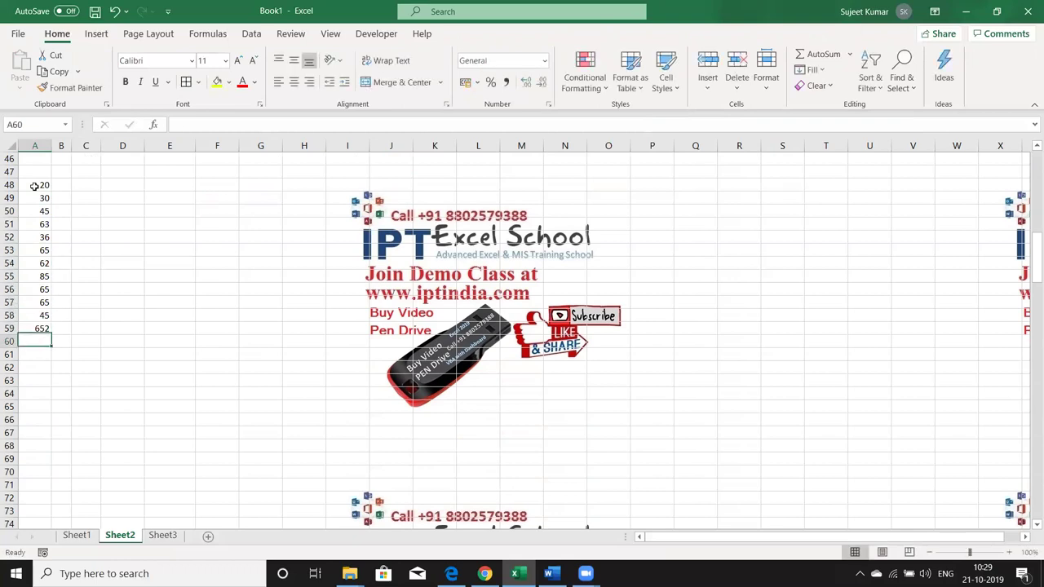
type("65")
key("Return")
type("26")
key("Return")
type("65")
key("Return")
type("85")
key("Return")
type("26")
key("Return")
type("512")
key("Return")
type("5")
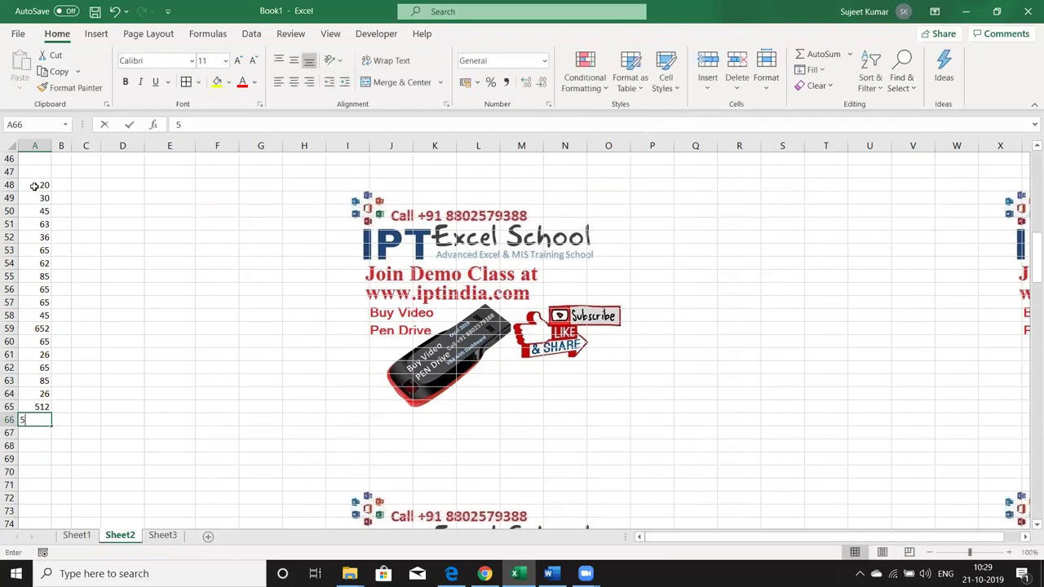
type("2")
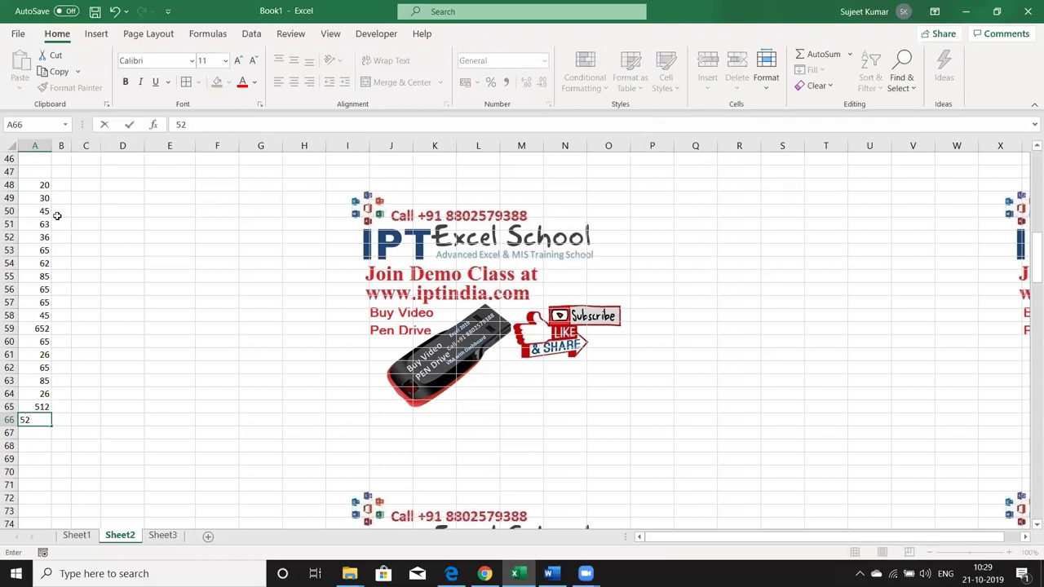
- Enter 70 in B51, 60 in B55 and 85 in B60
left_click(60, 222)
type("70")
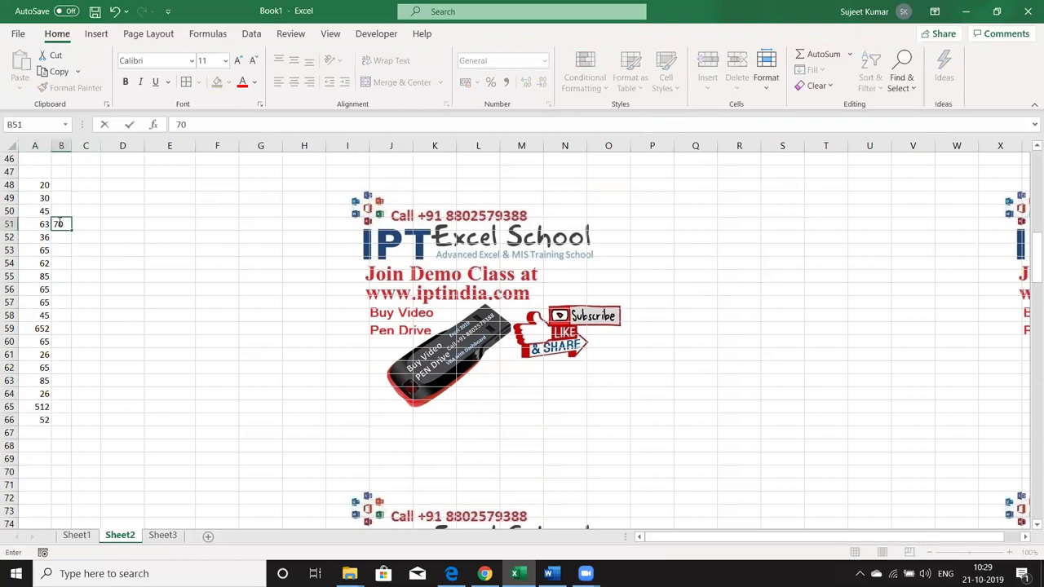
key("Return")
key("Down")
key("Down")
key("Down")
type("60")
key("Return")
key("Down")
key("Down")
key("Down")
key("Down")
type("85")
key("Return")
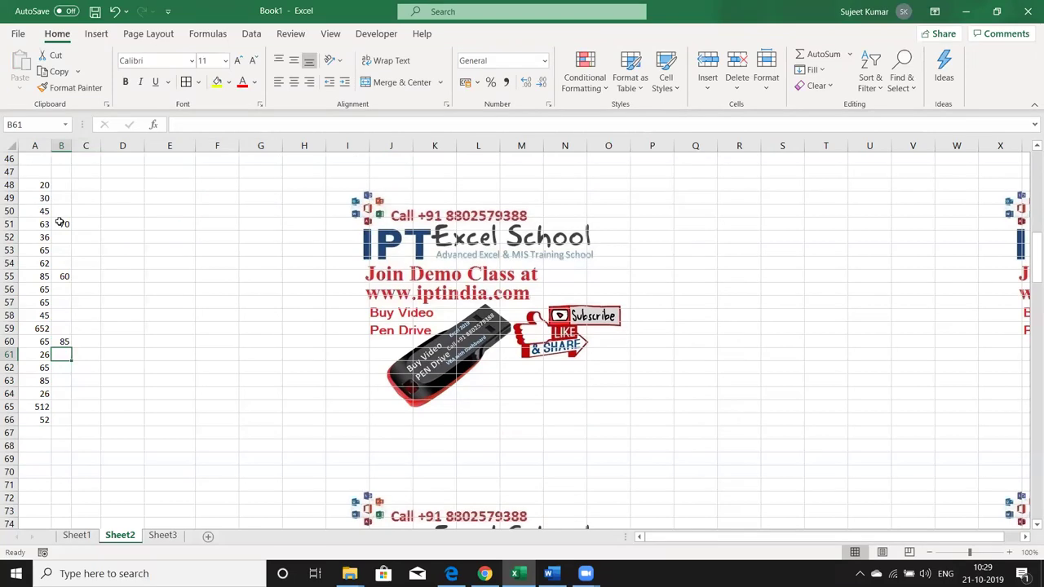
left_click_drag(61, 185, 62, 427)
left_click_drag(62, 185, 61, 422)
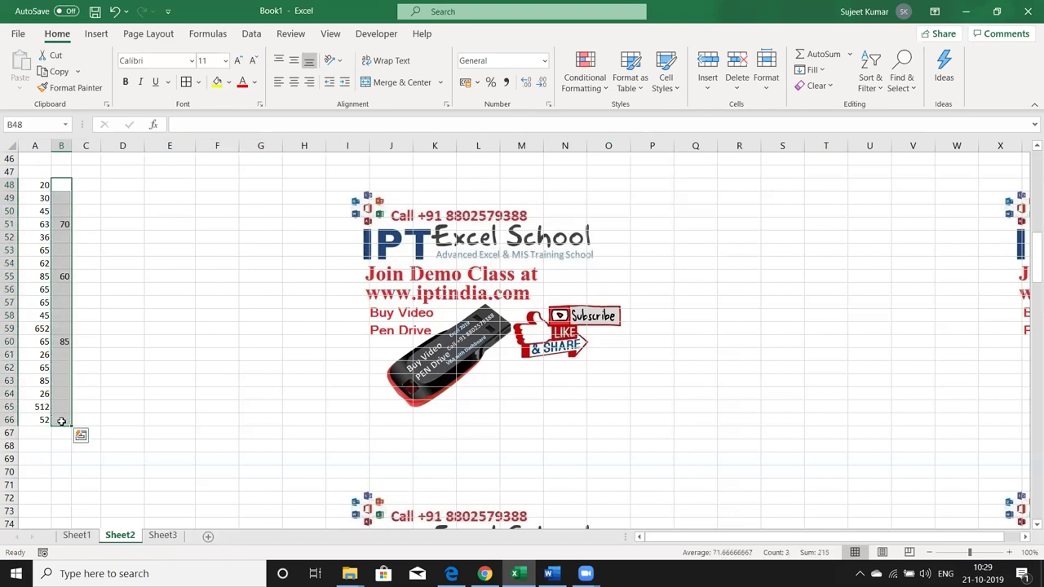
left_click_drag(65, 226, 66, 225)
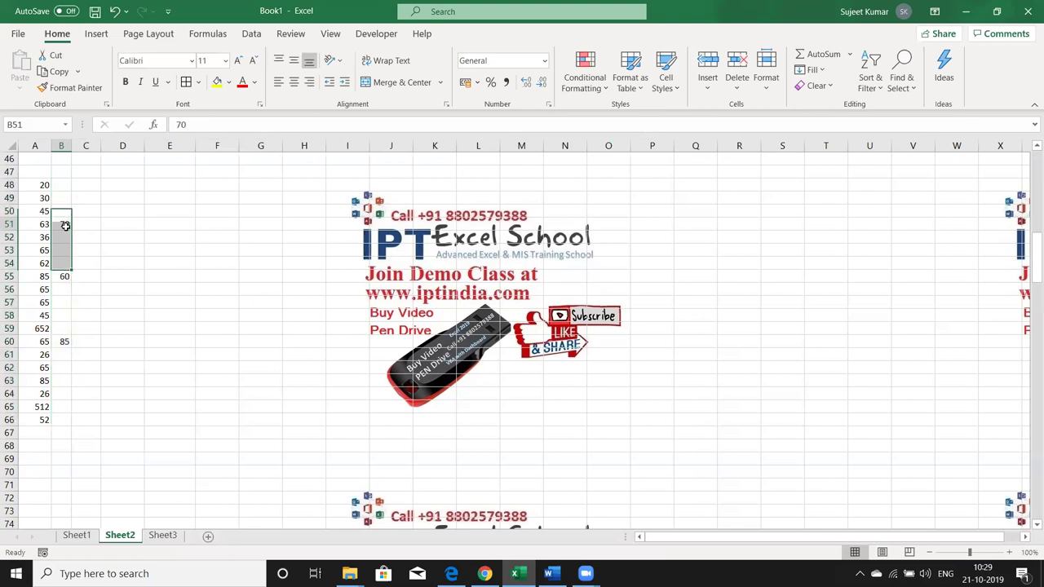
left_click(46, 225)
left_click(65, 277)
left_click(46, 278)
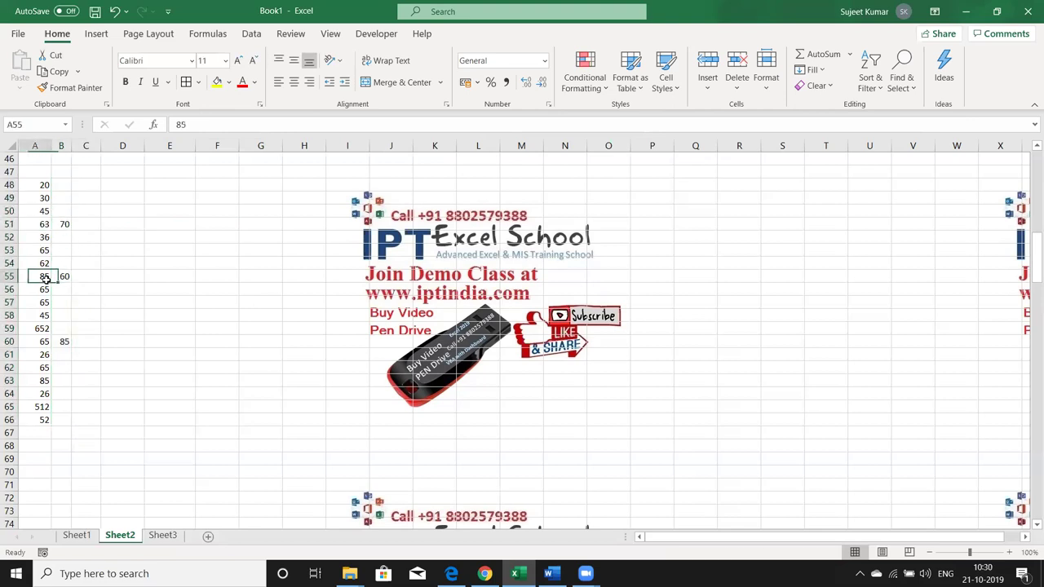
left_click(63, 346)
left_click(43, 347)
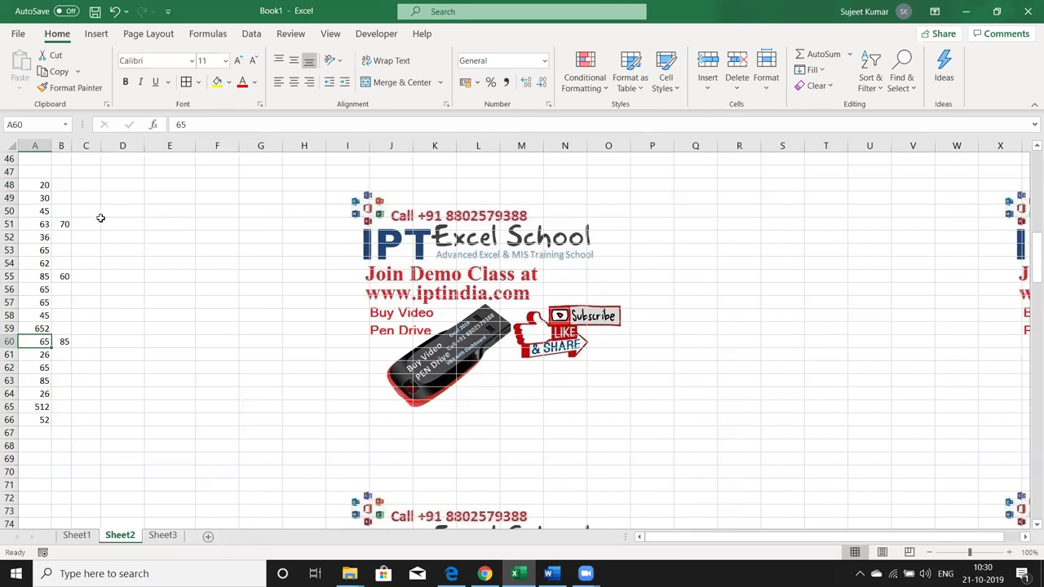
left_click(64, 189)
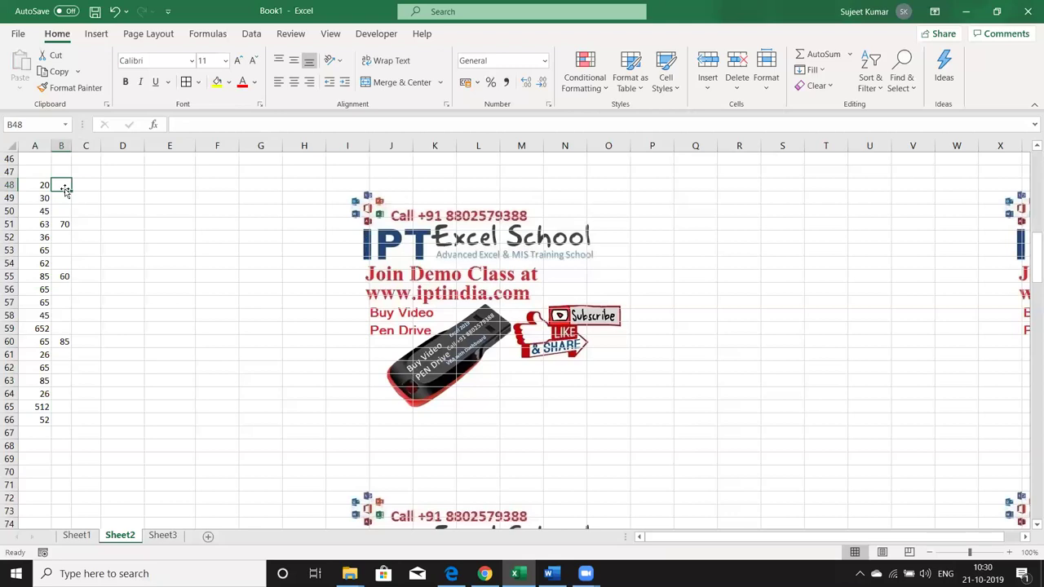
left_click(53, 420, "shift")
key("ctrl+c")
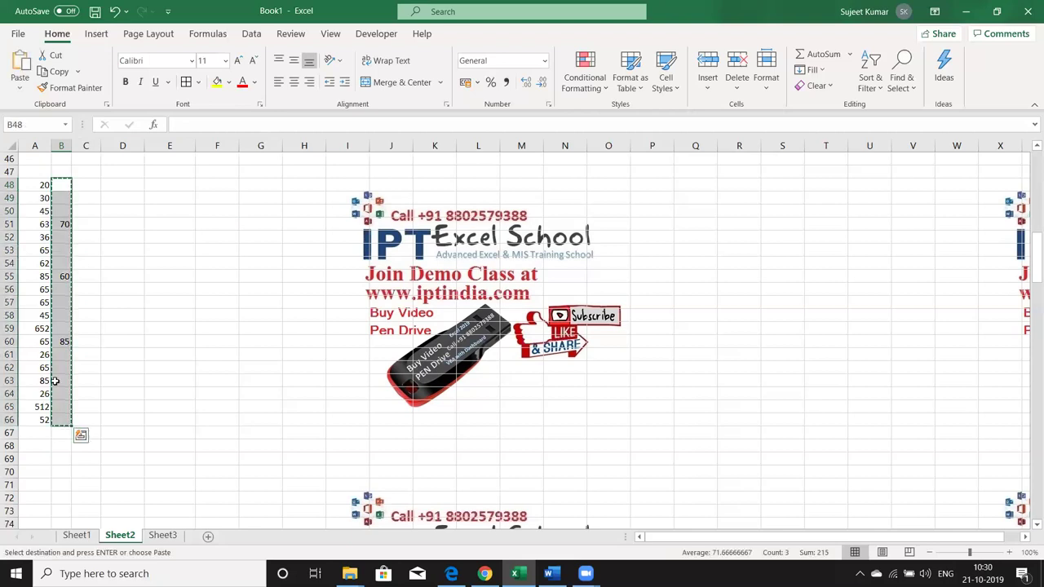
right_click(40, 186)
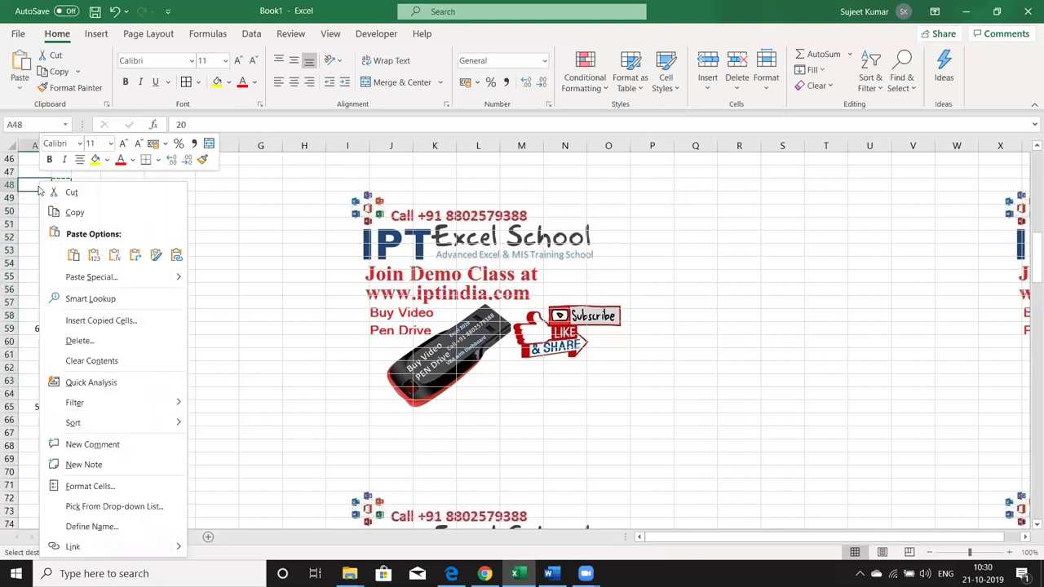
left_click(91, 277)
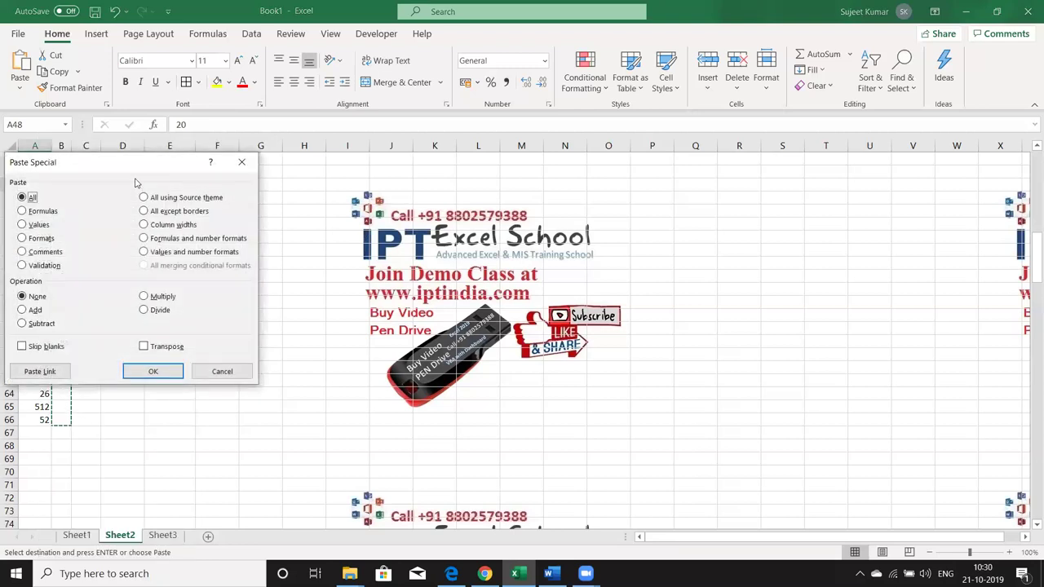
left_click(291, 311)
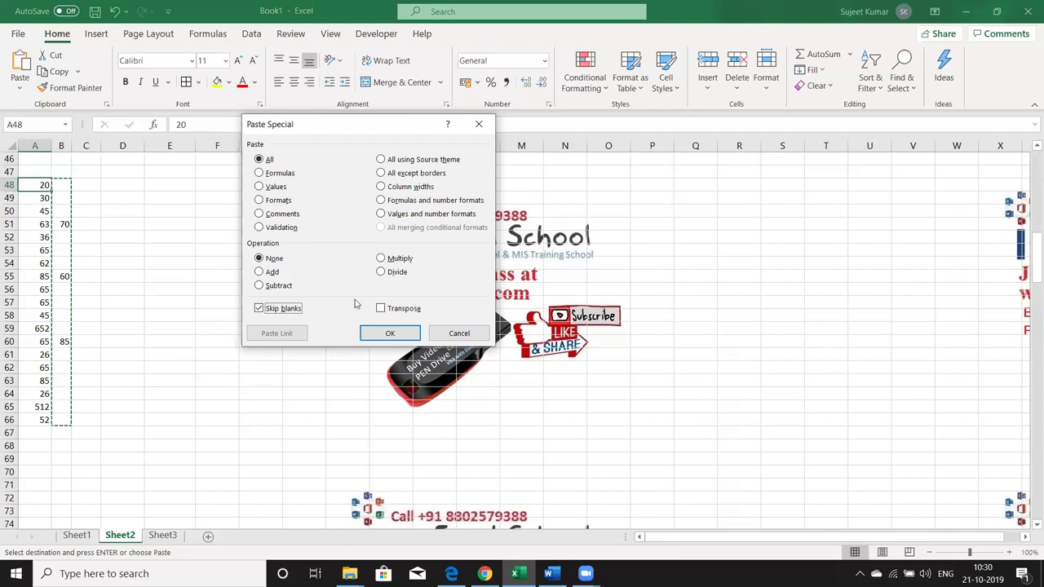
left_click(377, 333)
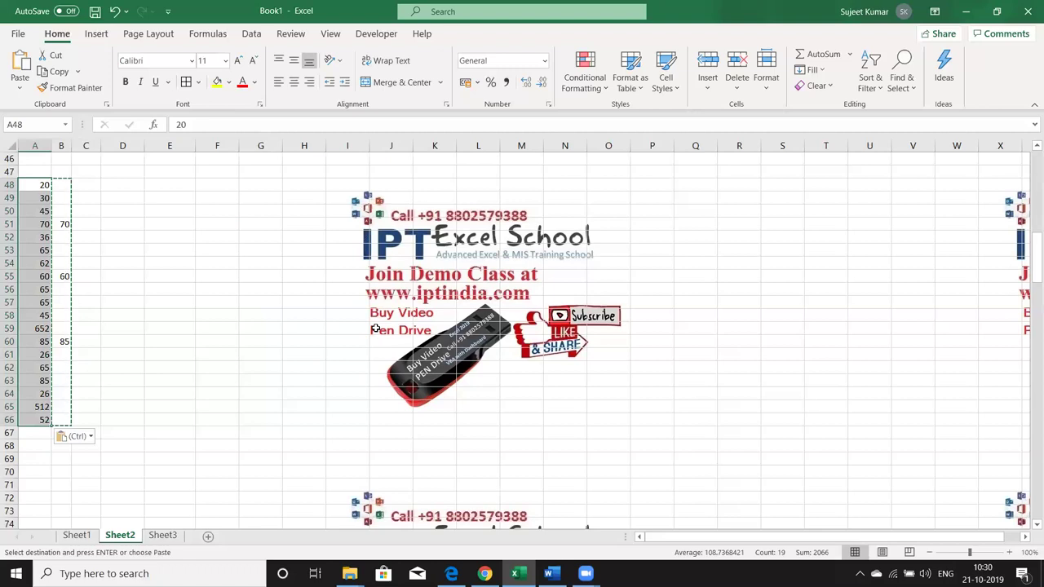
key("ctrl+z")
key("Escape")
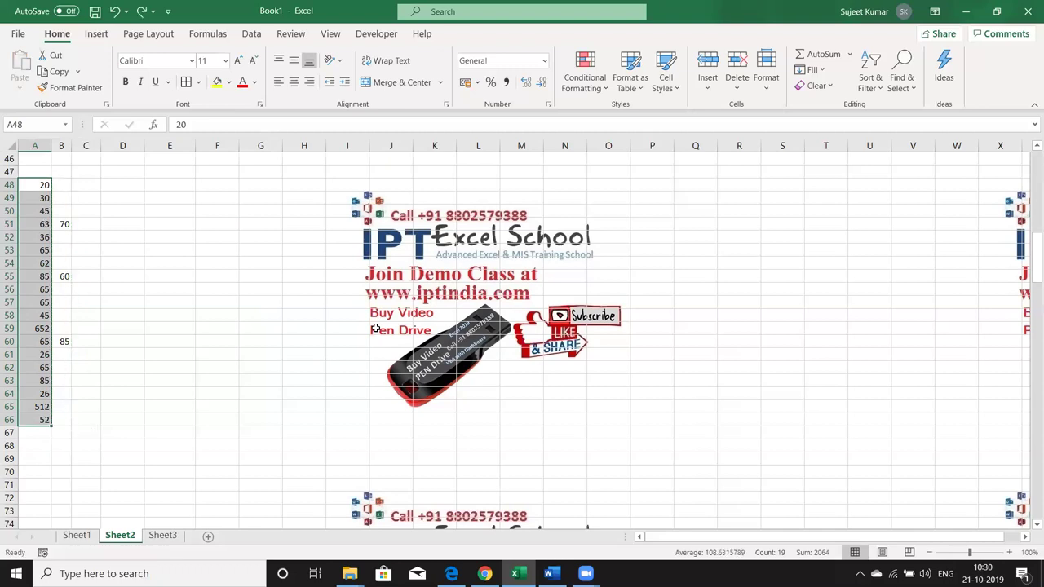
- Add the heading 'Order' in cell A47 above the number list
left_click(173, 314)
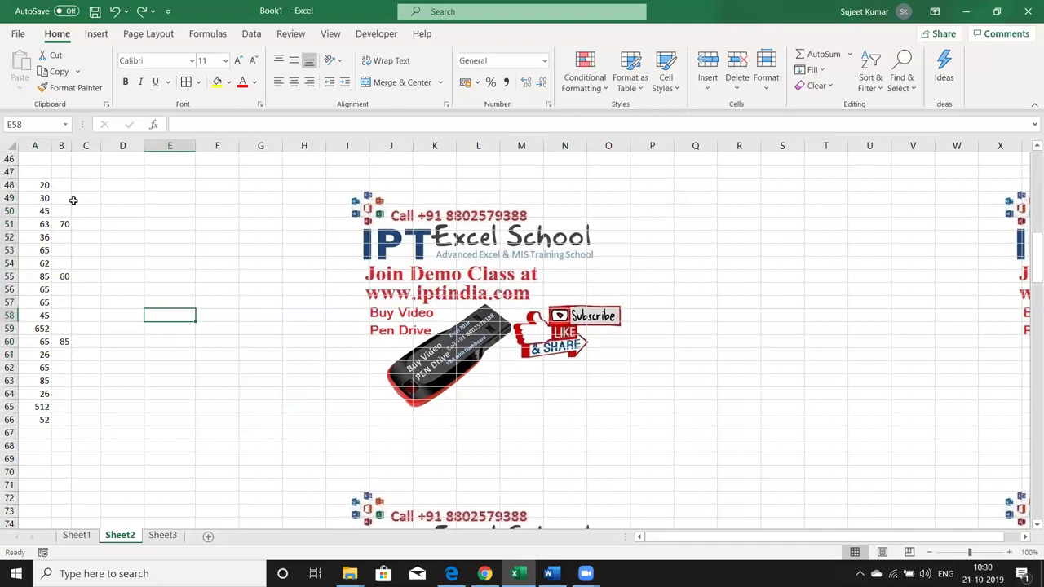
left_click(39, 174)
type("0")
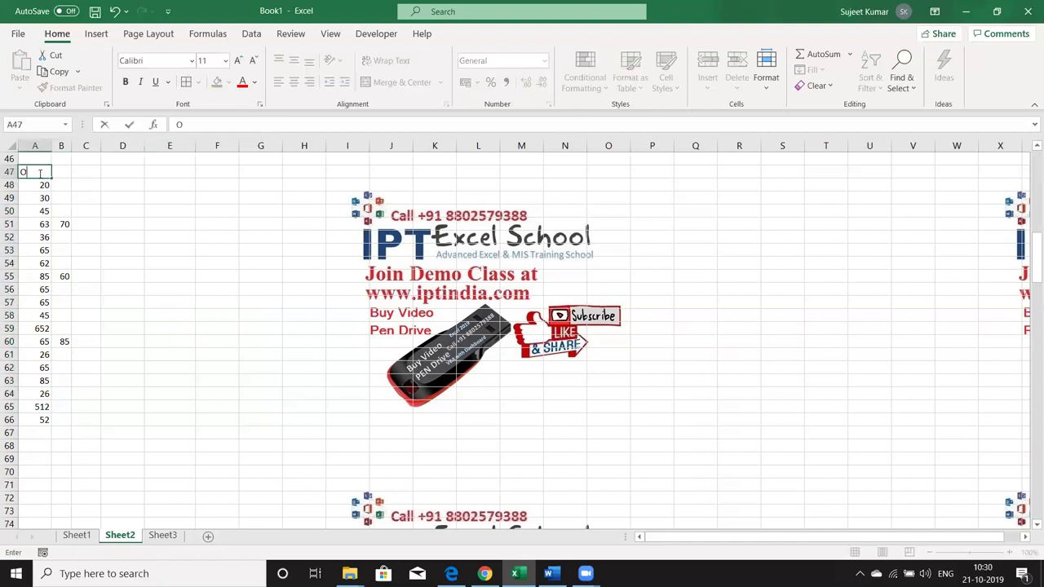
type("rder")
key("Return")
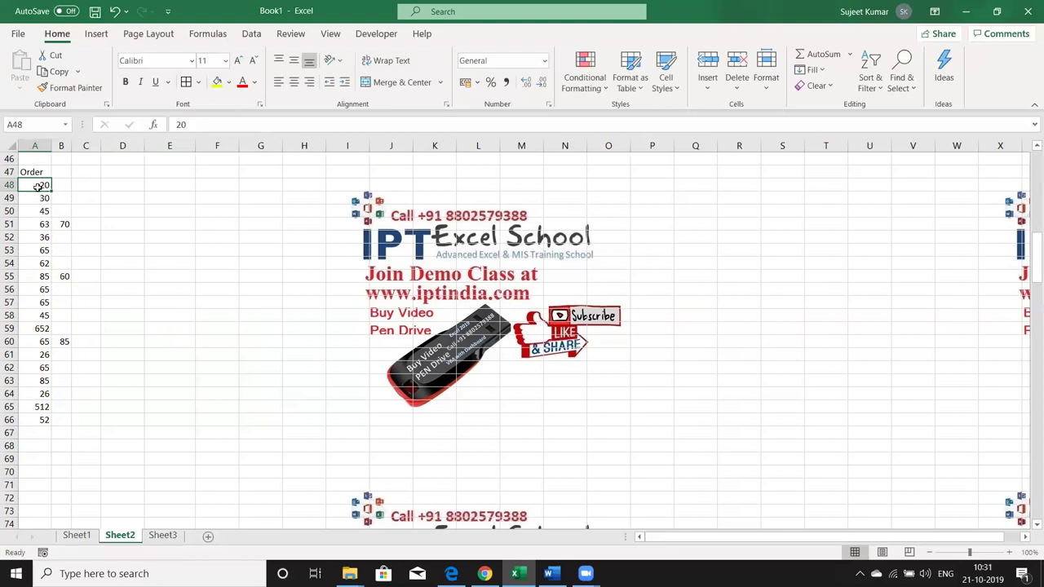
- Compare the 63 in A51 with the 70 in B51, abandoning an overwrite of A51 with Esc
left_click_drag(39, 186, 39, 418)
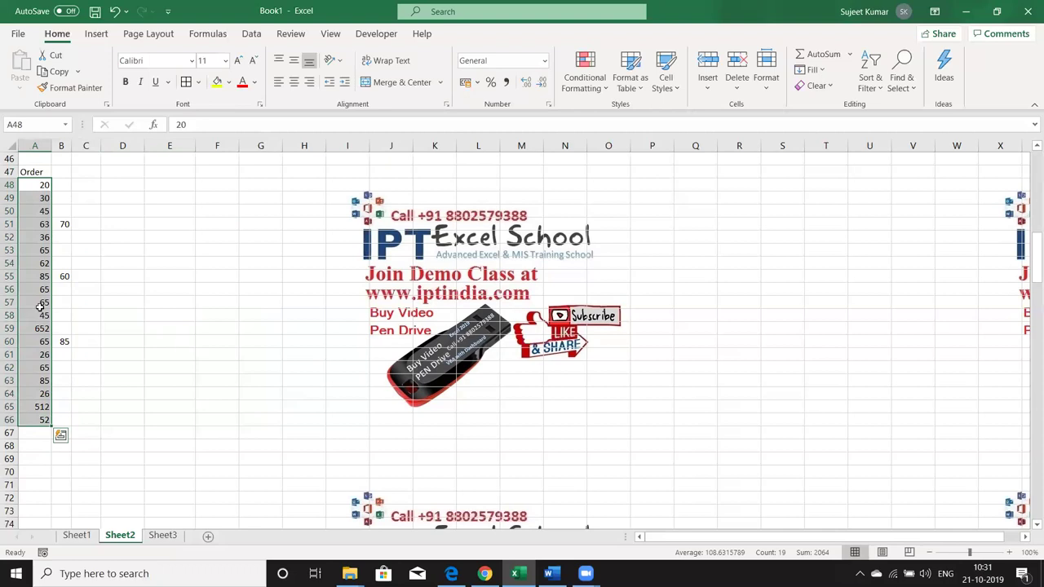
left_click(38, 223)
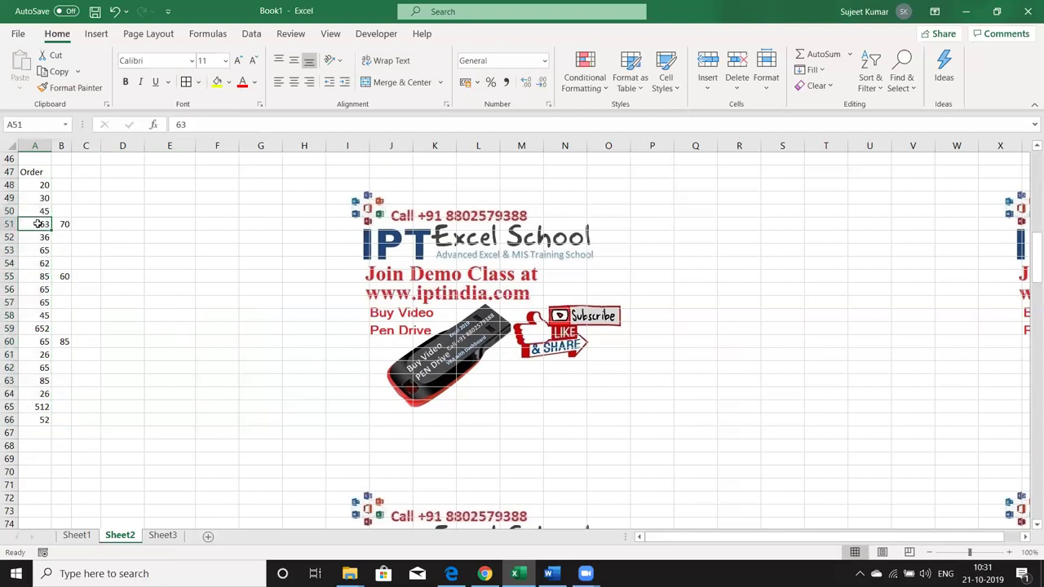
left_click(69, 225)
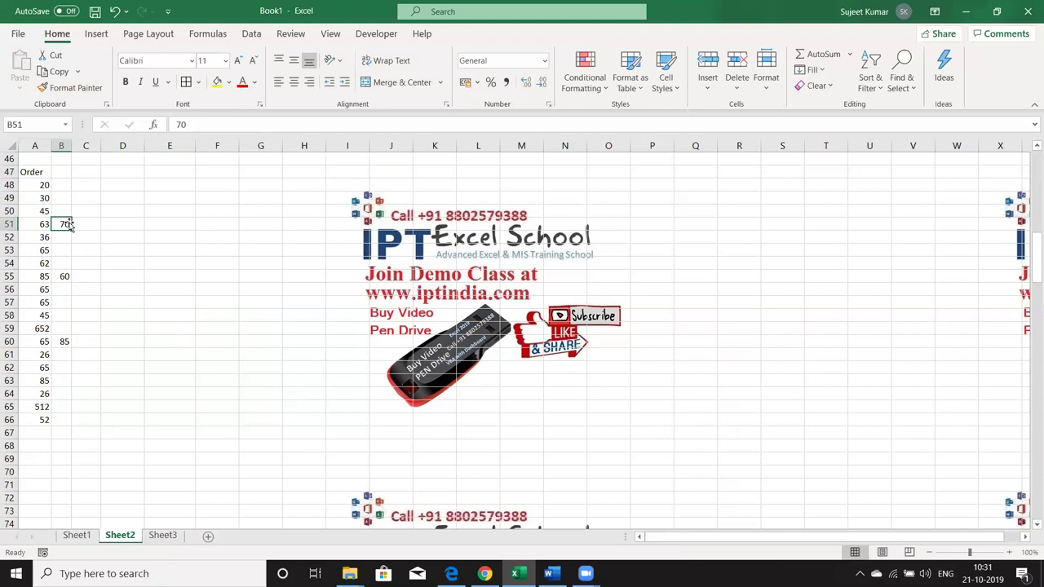
left_click(42, 227)
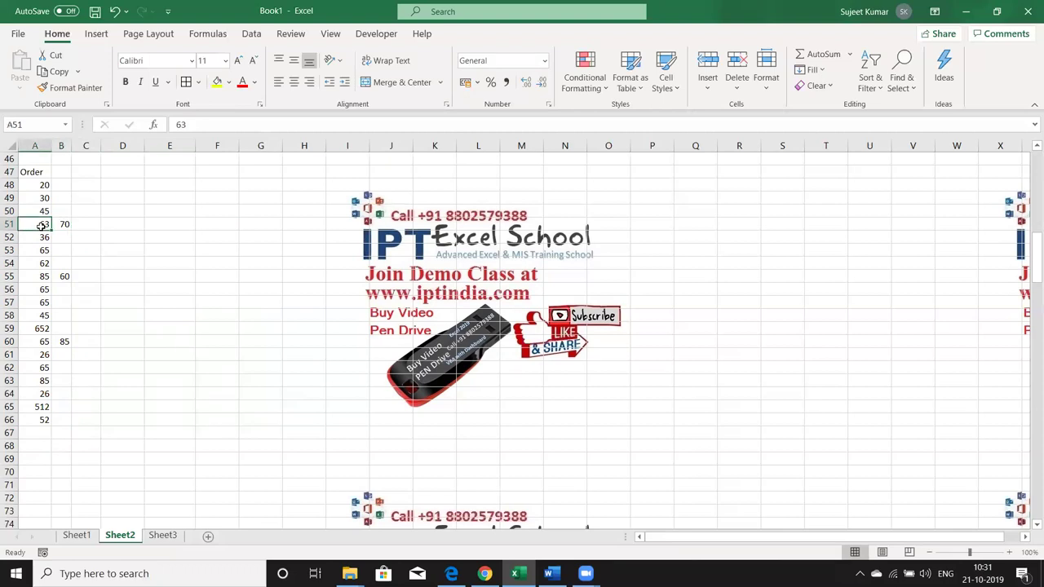
type("70")
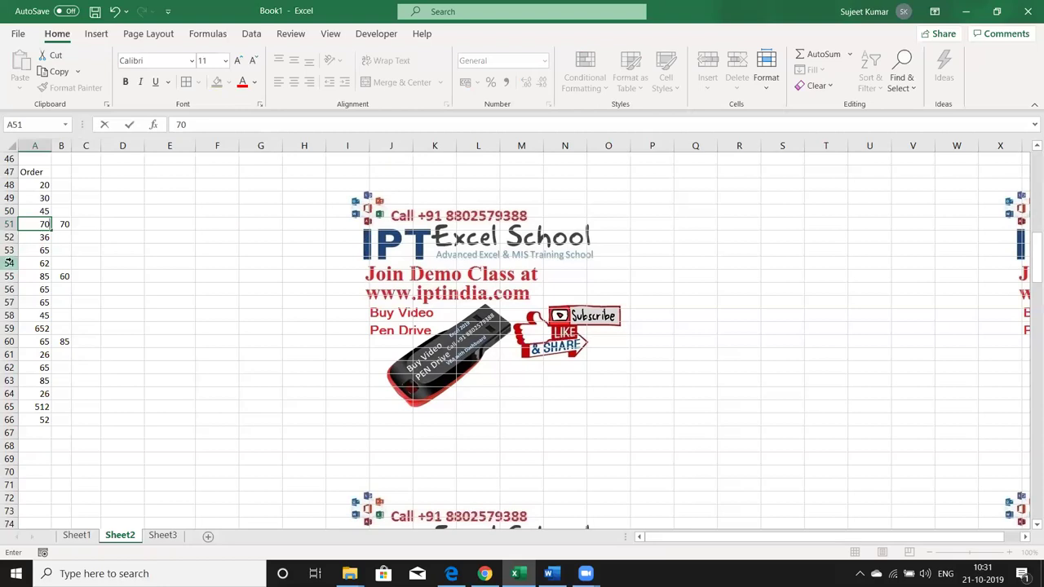
key("Escape")
key("Right")
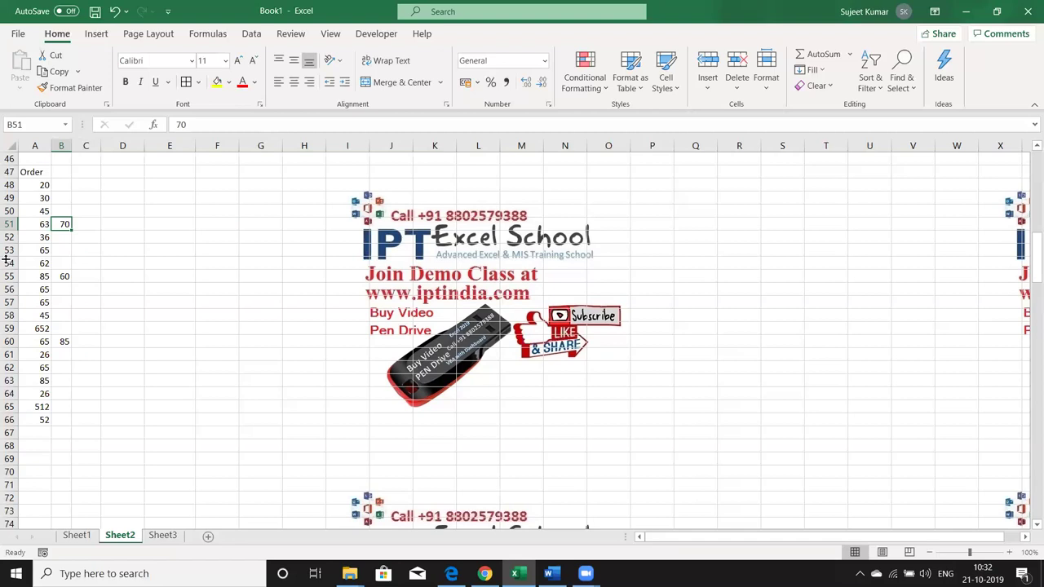
- Copy B48:B66 onto A48 with Skip blanks, filling the Order gaps with 70, 60 and 85
left_click(66, 187)
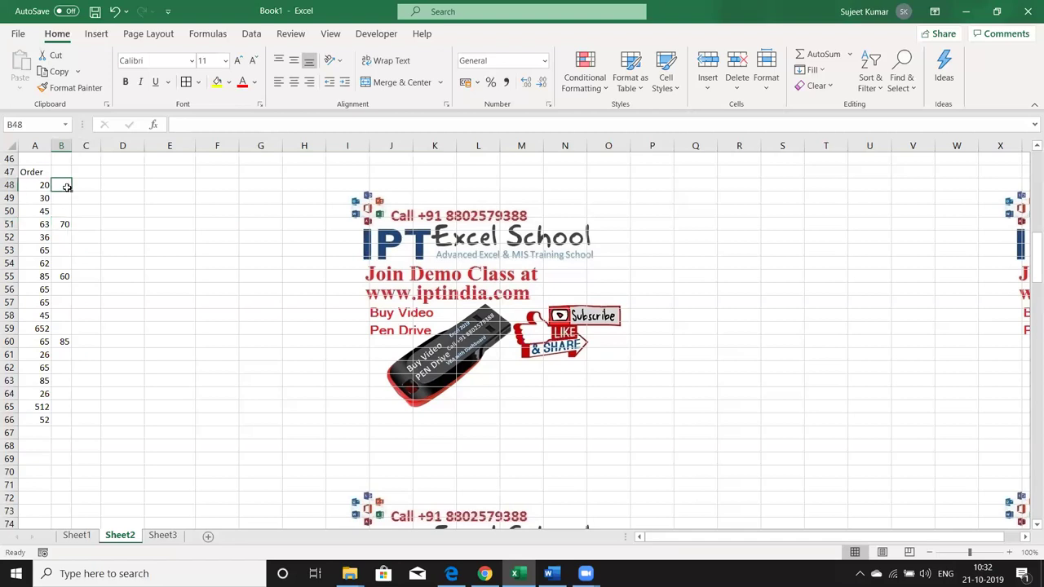
key("shift+Down")
key("shift+Down")
key("shift+Down")
key("shift+Down")
key("shift+Down")
key("shift+Down")
key("shift+Down")
key("shift+Down")
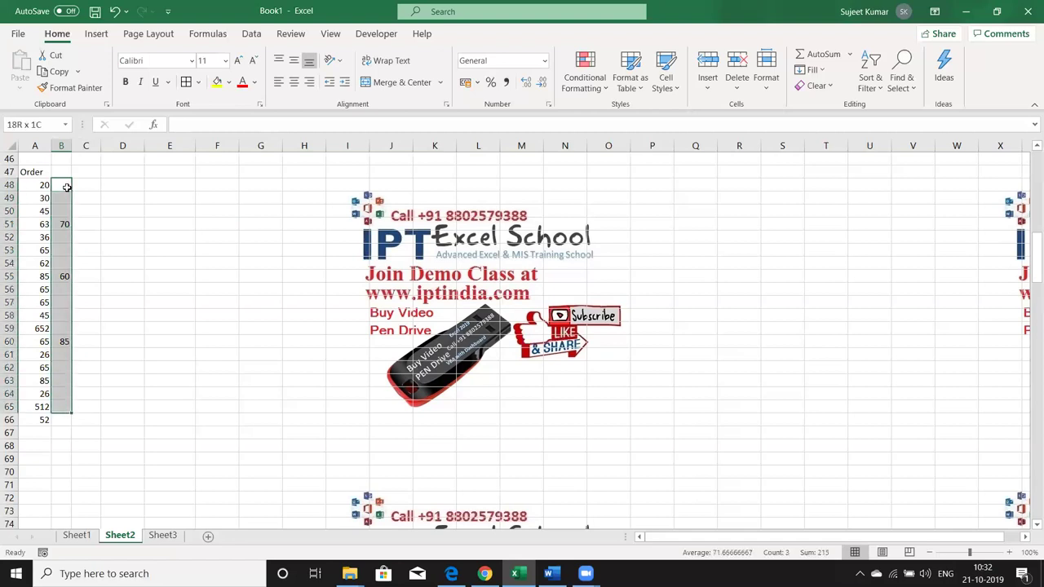
key("shift+Down")
key("ctrl+c")
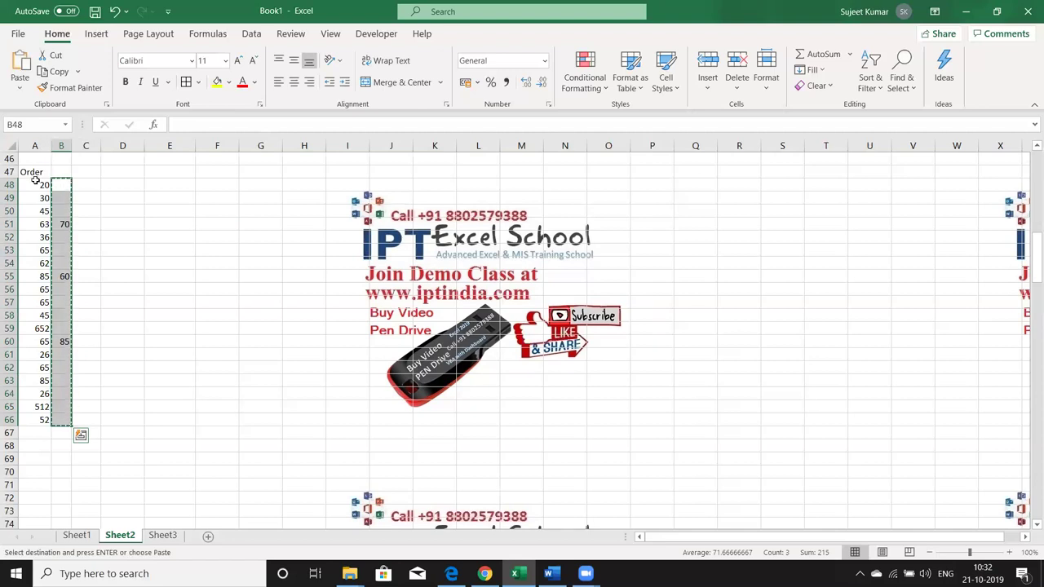
left_click(35, 183)
right_click(35, 185)
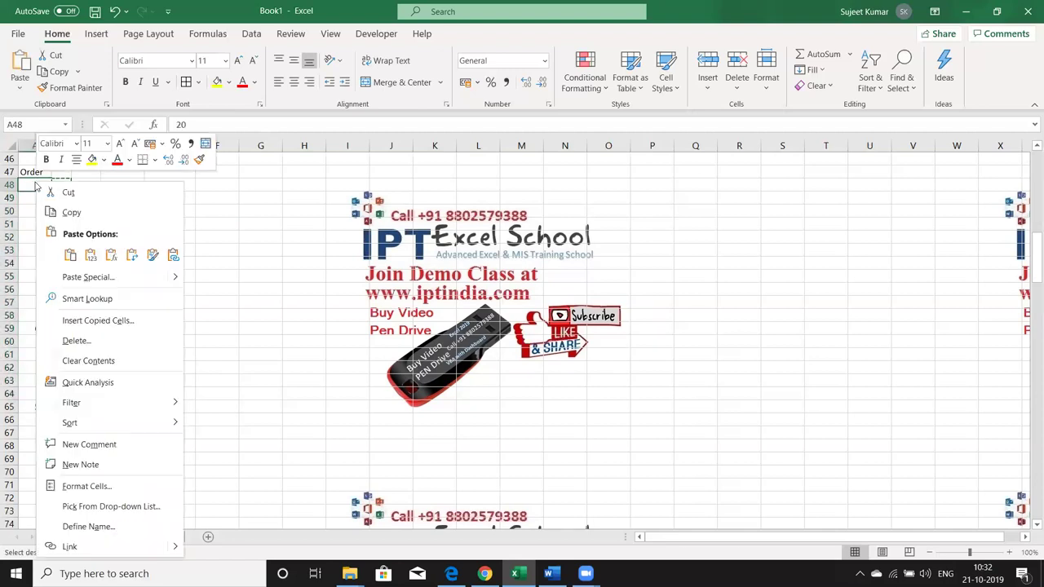
left_click(73, 278)
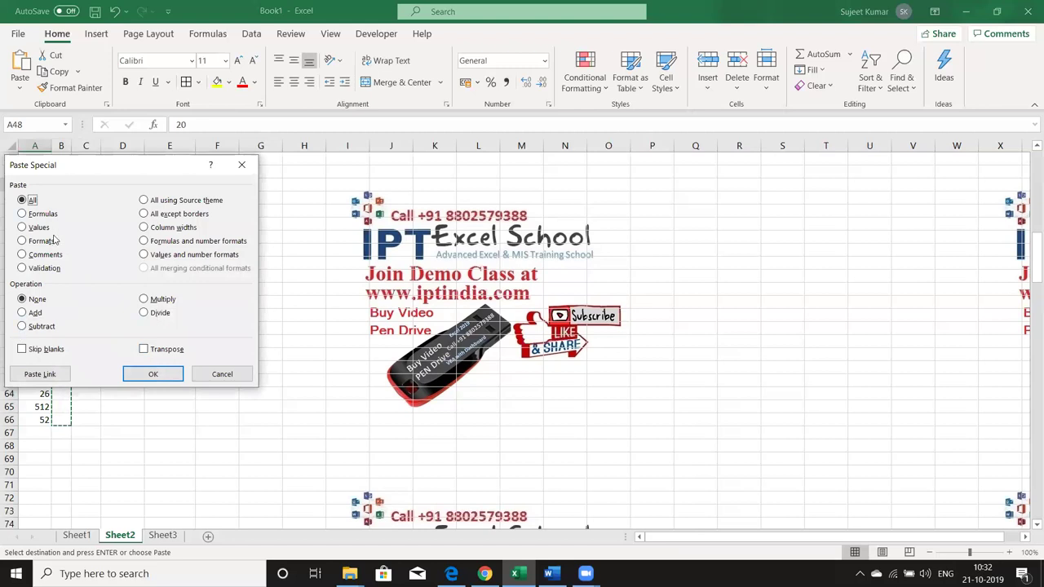
left_click(45, 350)
left_click(126, 373)
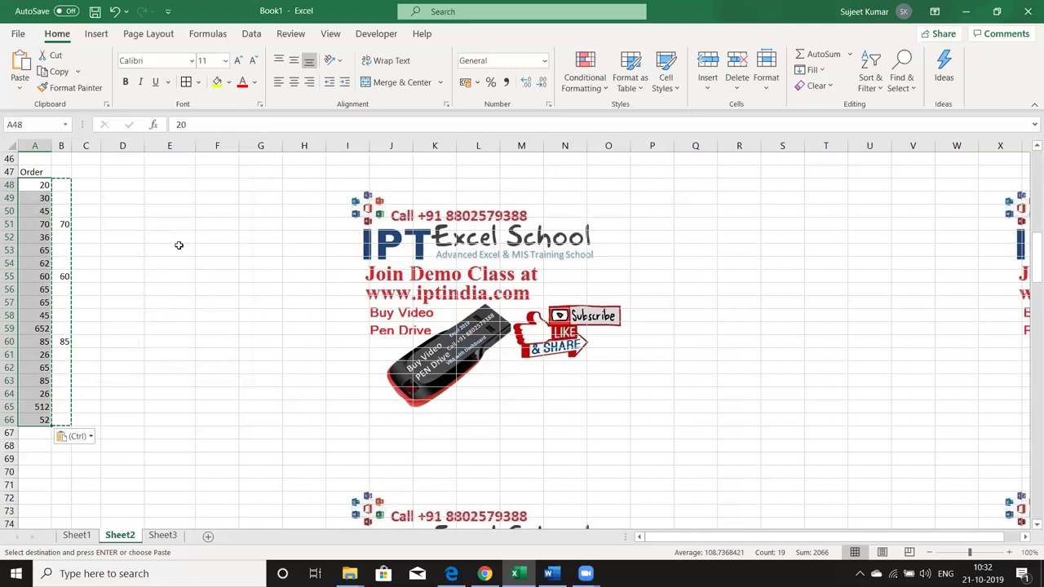
key("Up")
- Copy the Name, Roll and Marks table A1:C8 and paste it transposed at A11
key("Up")
key("Up")
key("Up")
key("Up")
key("Up")
key("Up")
key("Up")
key("Up")
key("Up")
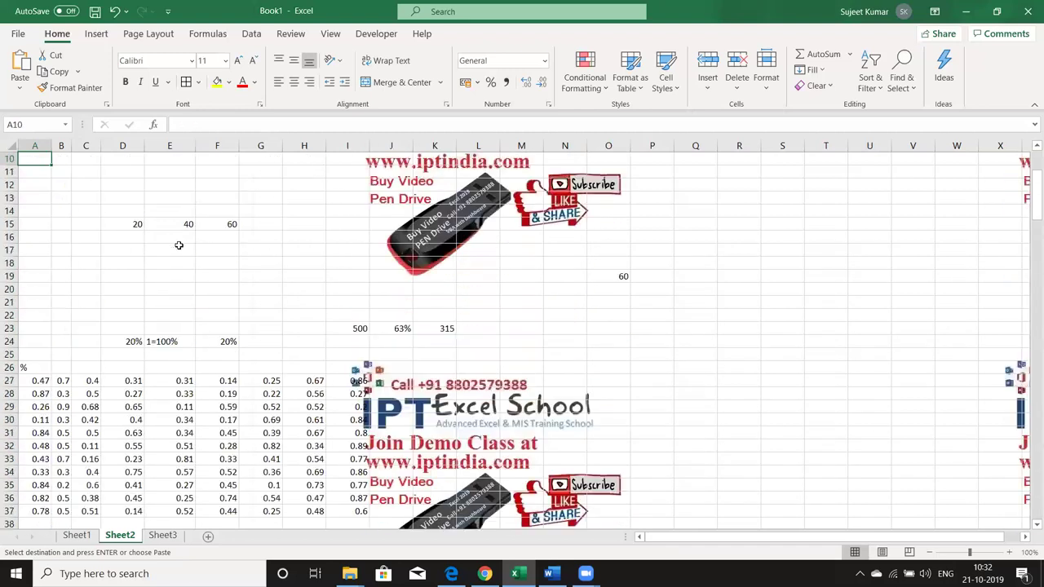
key("Up")
key("Up")
key("Up")
key("Escape")
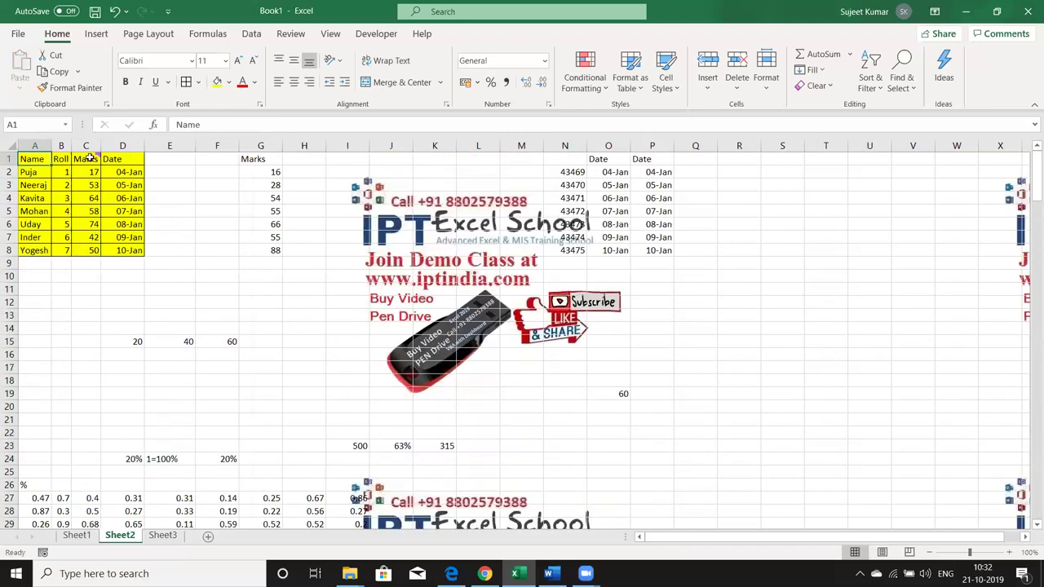
left_click_drag(41, 158, 90, 250)
key("ctrl+c")
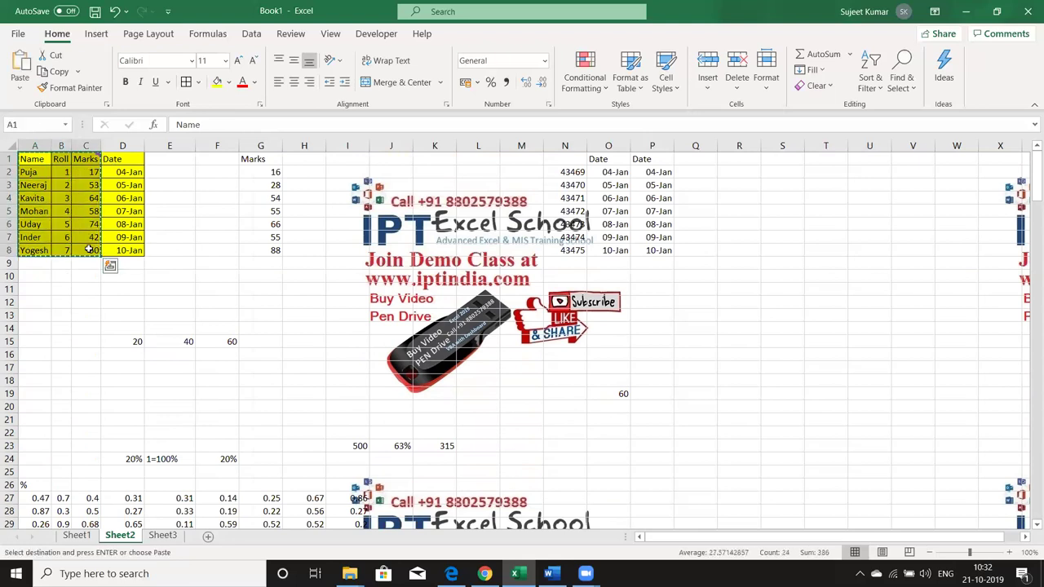
right_click(44, 288)
left_click(85, 282)
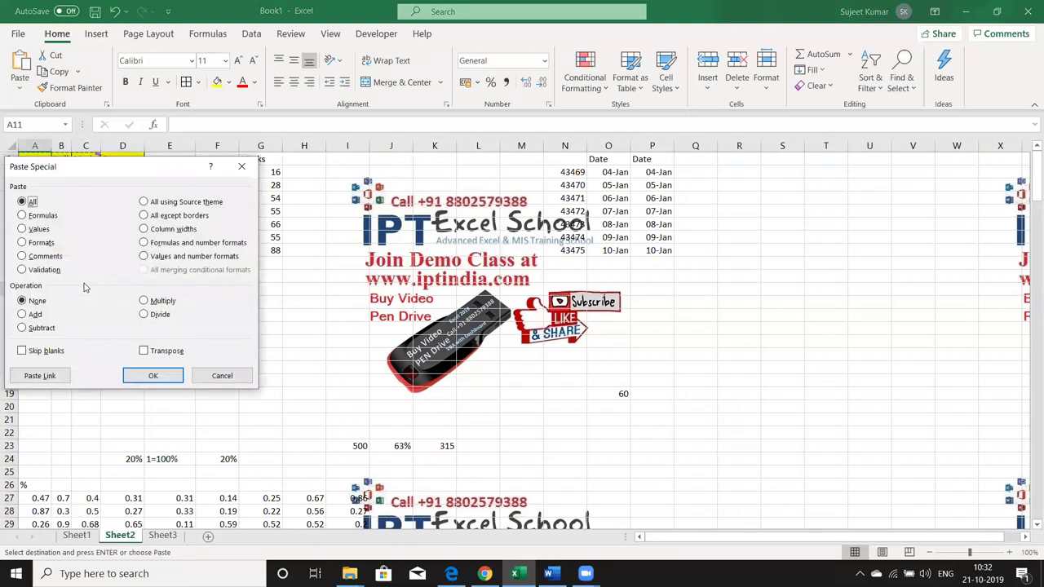
left_click(158, 351)
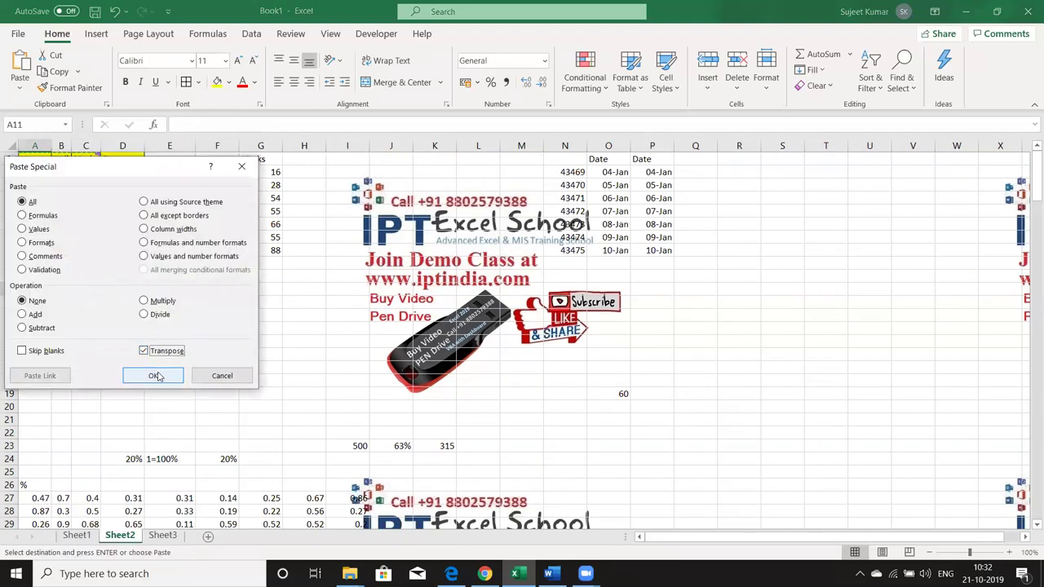
left_click(155, 376)
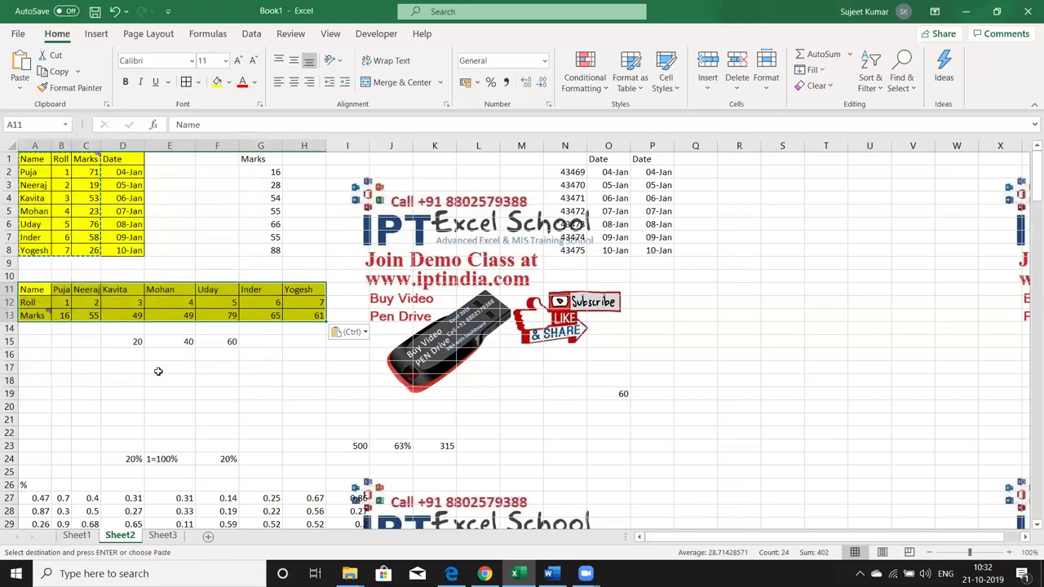
- Transpose A11:H13 back into Name, Roll and Marks columns at A15, then select rows 11 onward
key("ctrl+c")
left_click(47, 338)
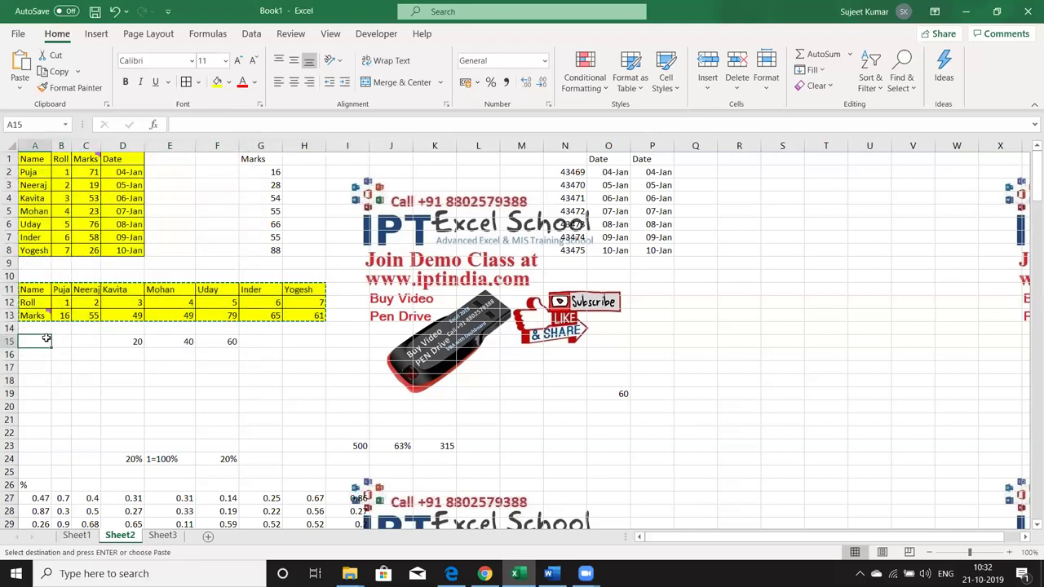
right_click(46, 338)
left_click(109, 281)
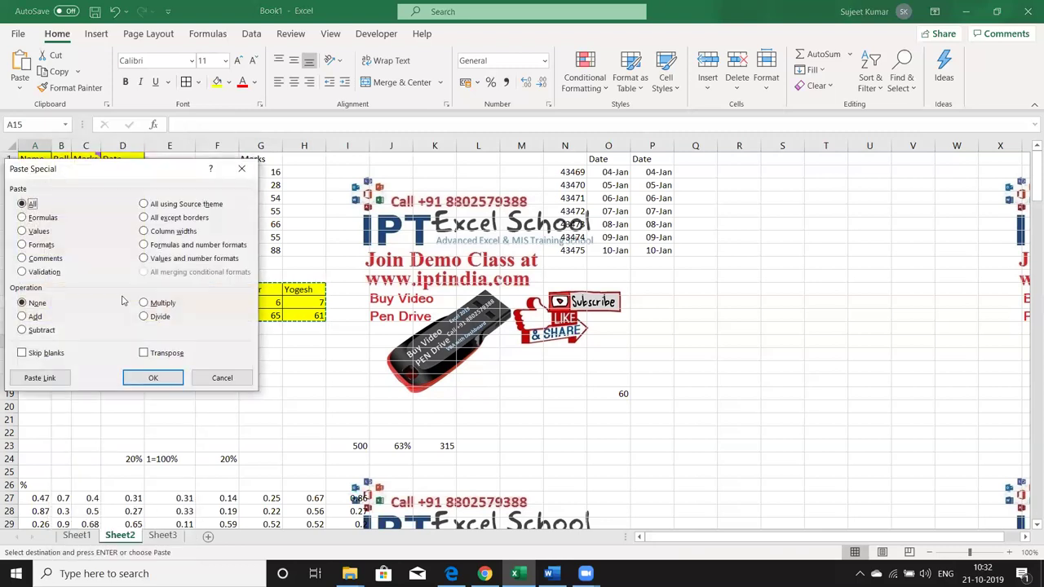
left_click(144, 352)
left_click(155, 378)
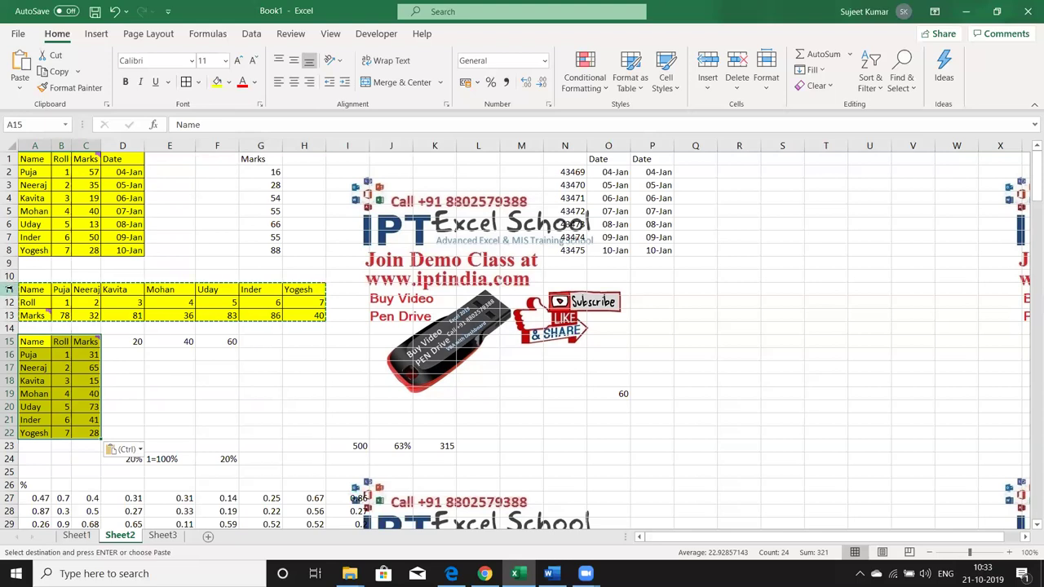
left_click_drag(9, 290, 10, 504)
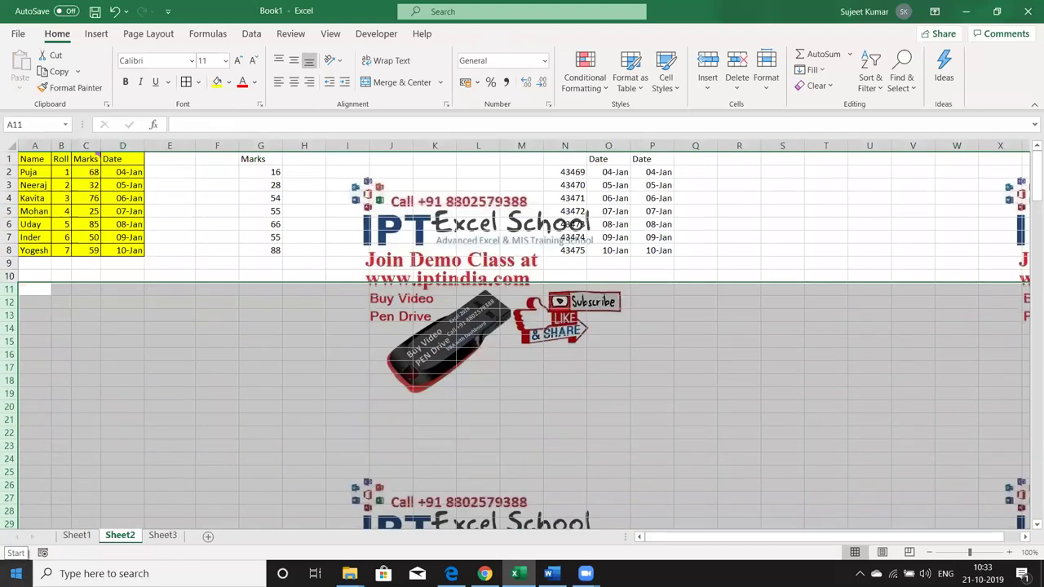
- Delete rows 11 onward and clear the contents of columns F through V
left_click(35, 276)
key("Up")
key("Up")
key("Up")
key("Up")
key("Up")
key("Up")
key("Right")
key("Right")
key("Right")
key("Right")
key("Right")
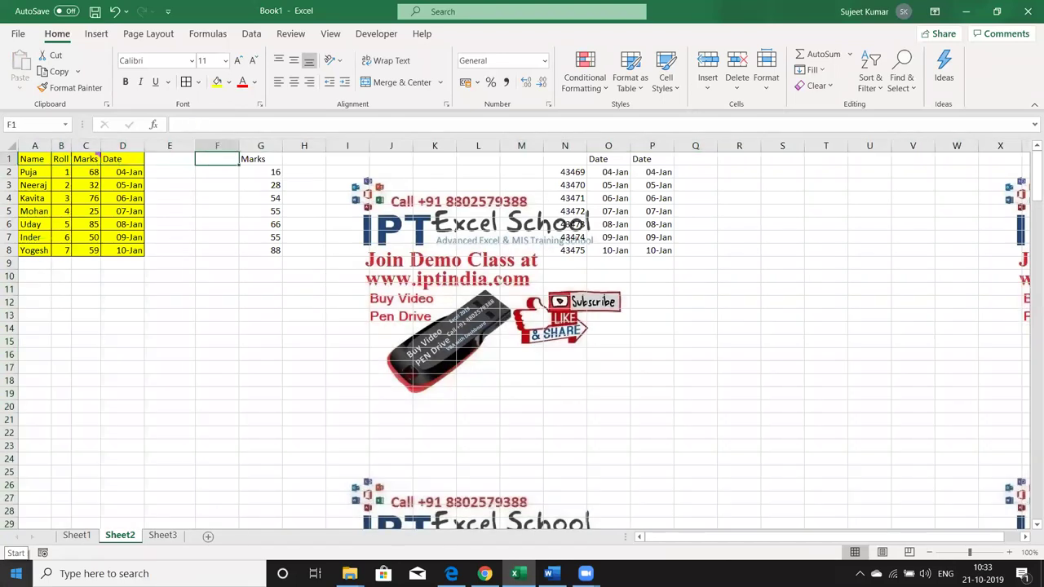
key("ctrl+space")
key("shift+Right")
key("shift+Right")
key("shift+Right")
key("shift+Right")
key("shift+Right")
key("shift+Right")
key("shift+Right")
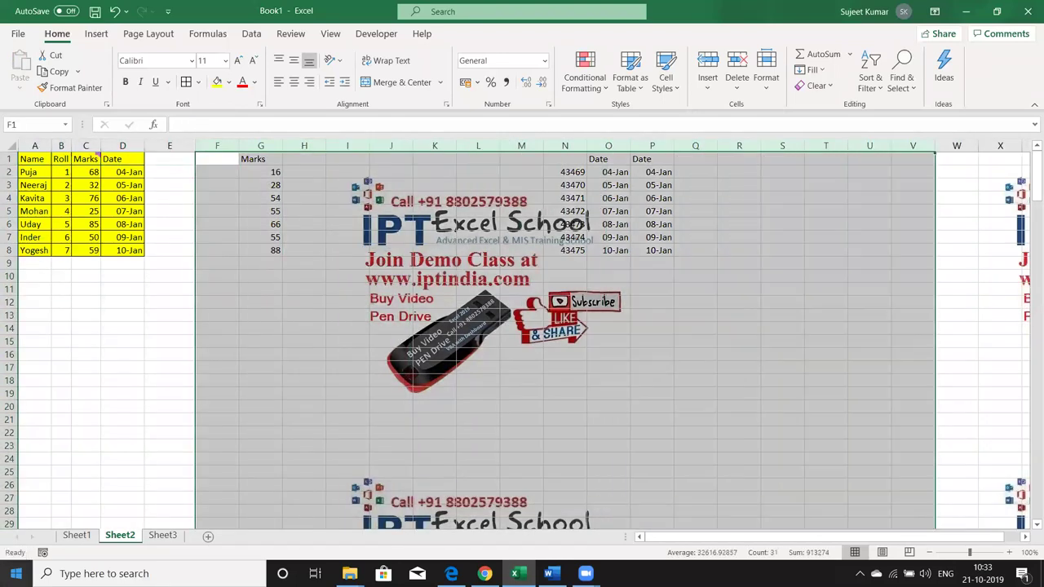
key("Delete")
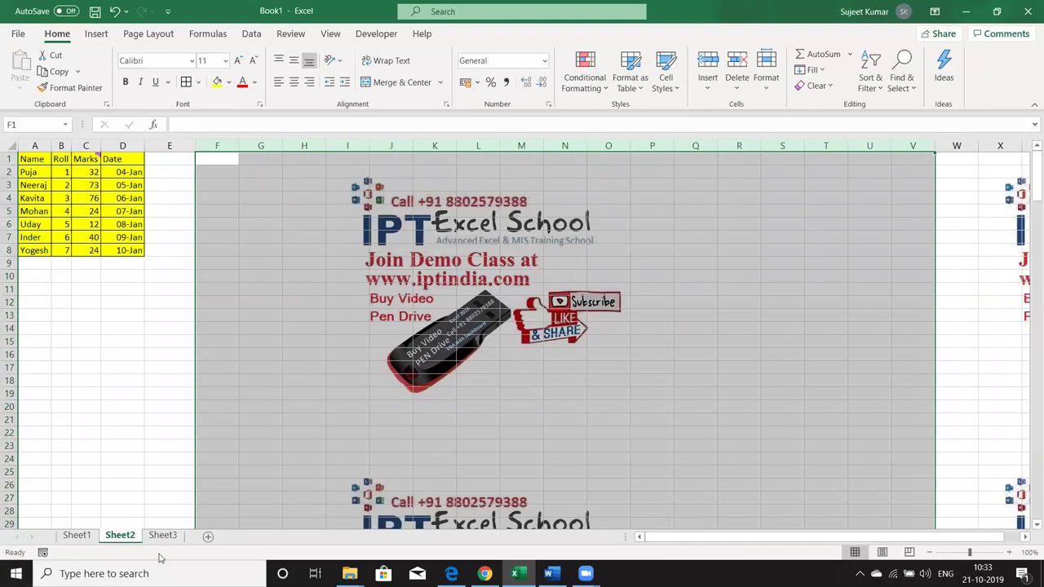
- Check that Sheet3 is blank, then copy Sheet2's yellow table A1:D8
left_click(163, 536)
left_click(120, 536)
left_click_drag(41, 160, 95, 208)
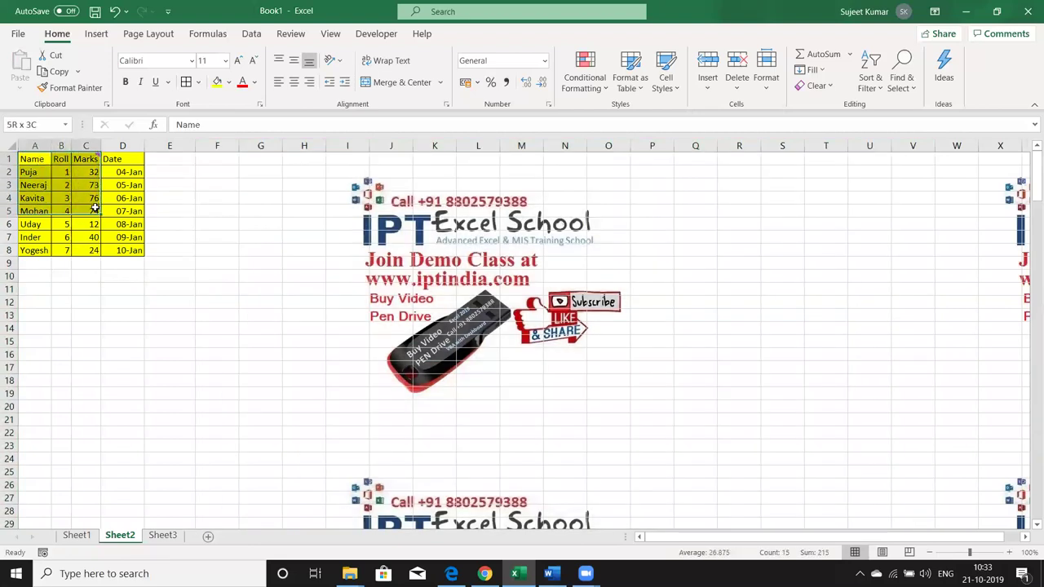
left_click_drag(95, 208, 123, 247)
key("ctrl+c")
- Paste the yellow table into Sheet3 cell A1 as links to Sheet2
left_click(162, 536)
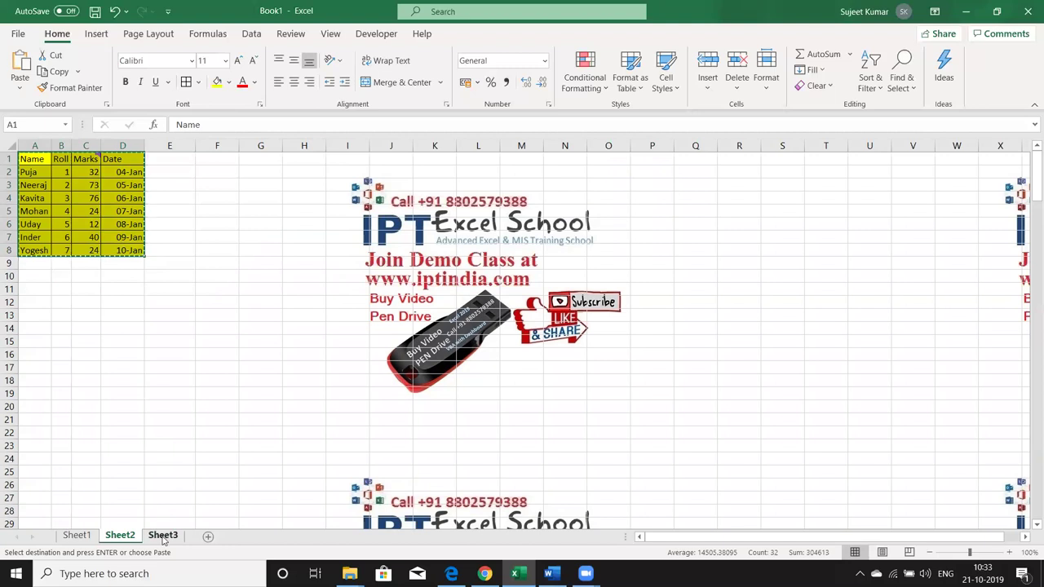
right_click(50, 160)
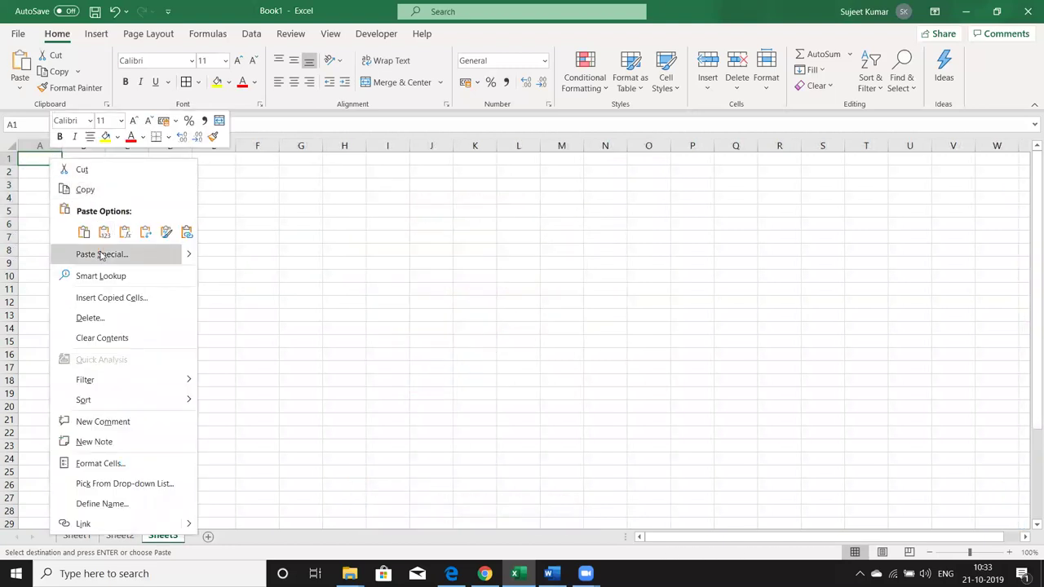
left_click(102, 254)
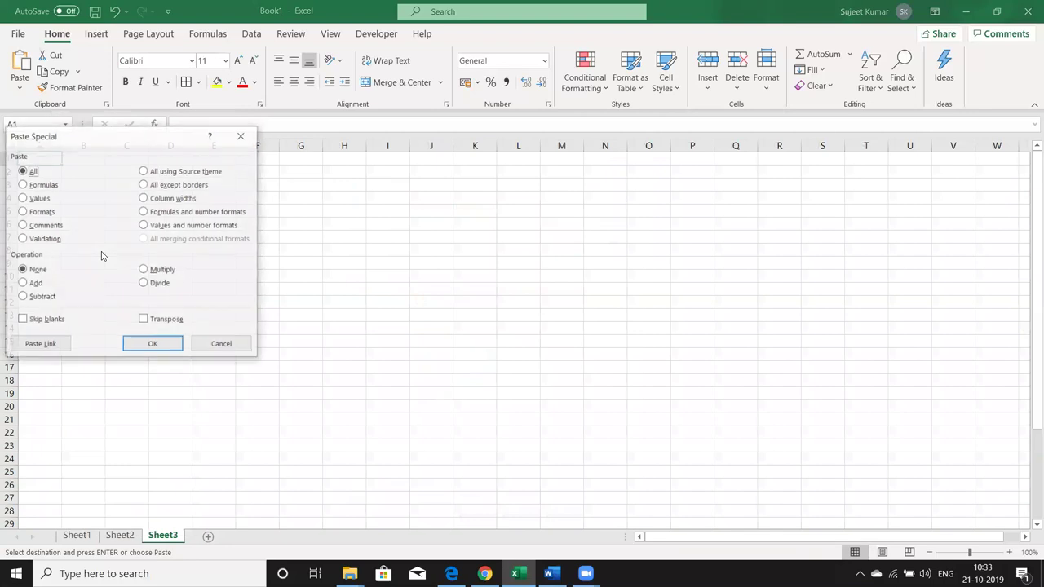
left_click(51, 350)
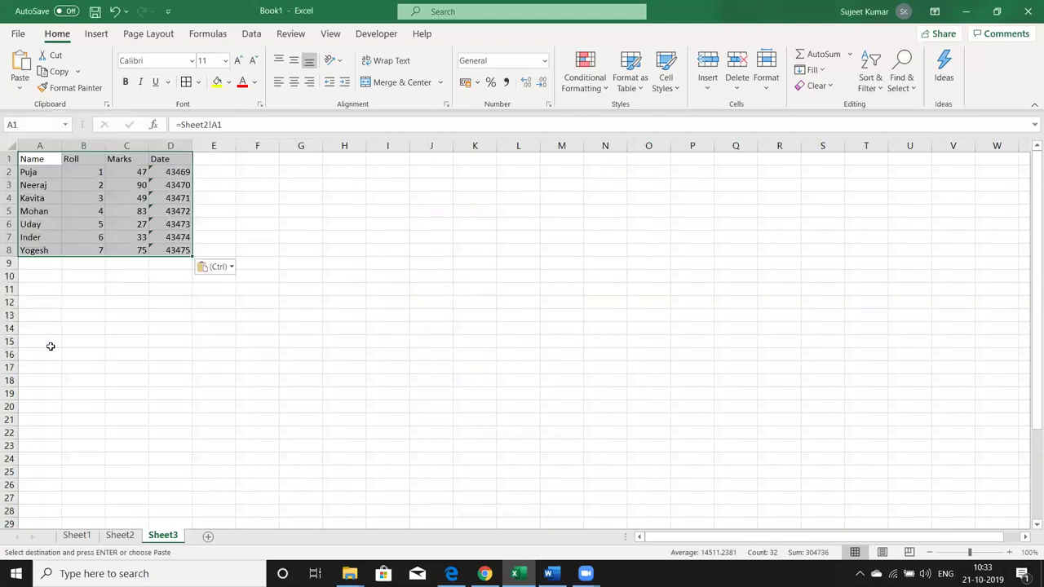
- Change the first name in Sheet2 cell A2 to 'Puneet'
left_click(116, 539)
left_click(44, 172)
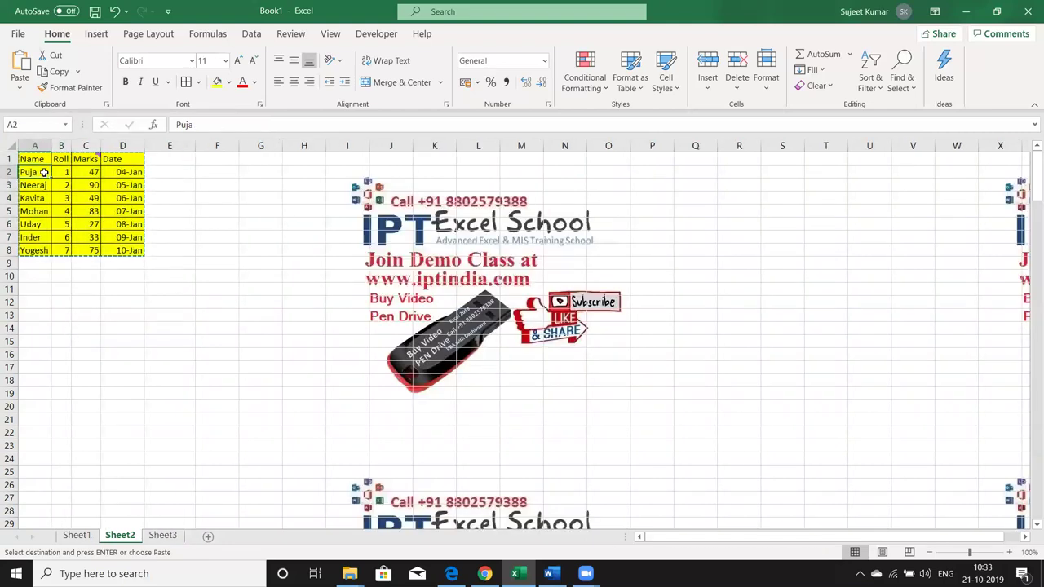
type("Puneet")
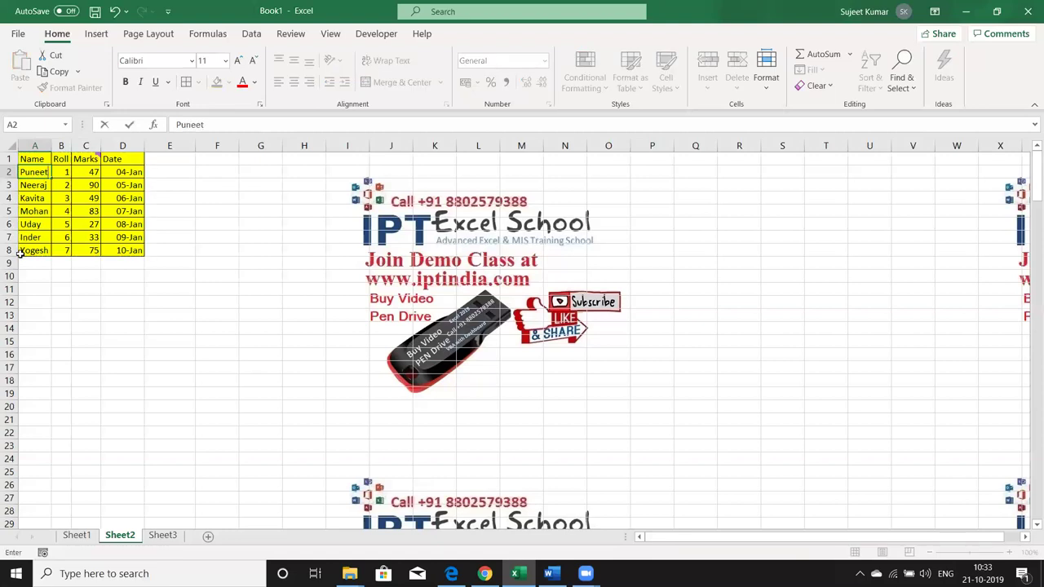
key("Return")
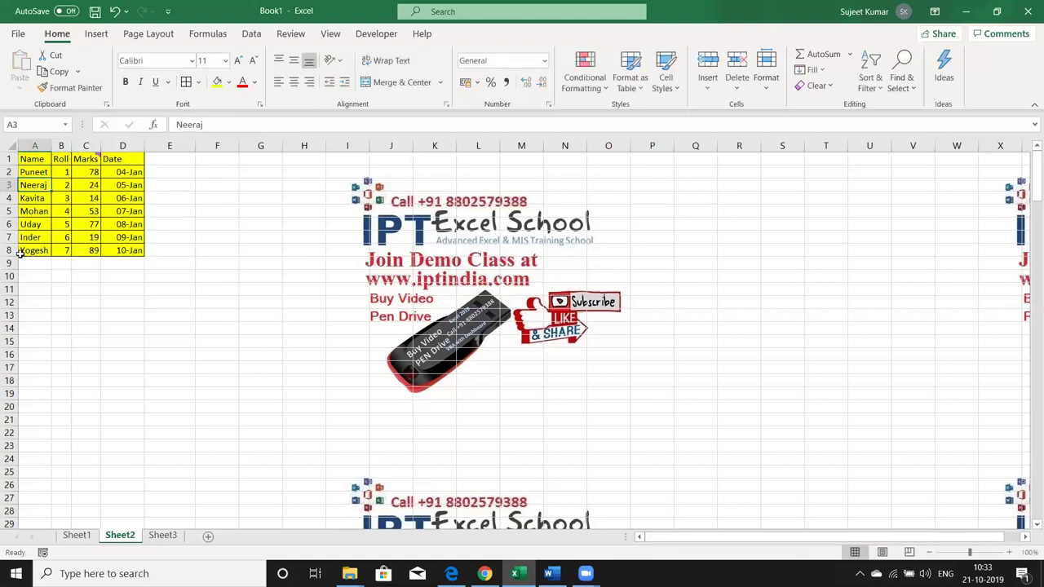
- Inspect the =Sheet2! link formulas in Sheet3 cells A2, C2 and D2
left_click(163, 535)
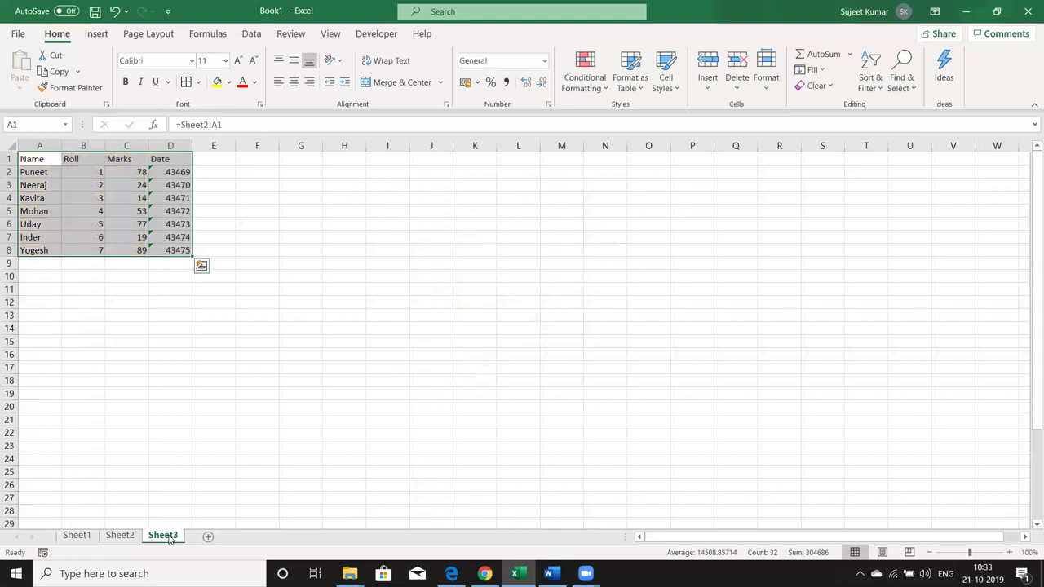
left_click_drag(46, 174, 45, 177)
left_click(44, 176)
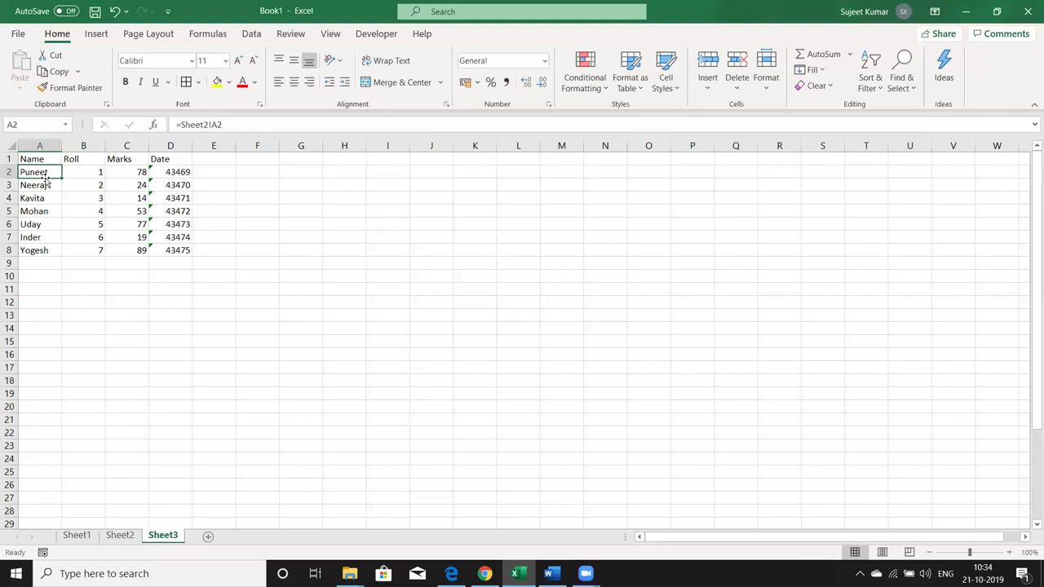
left_click(108, 176)
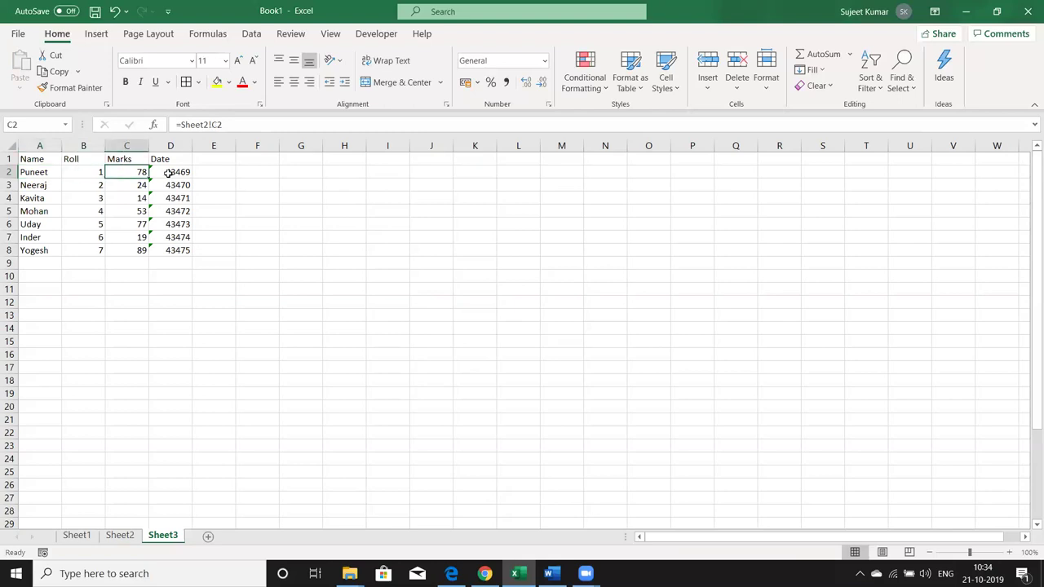
left_click(170, 173)
left_click(82, 535)
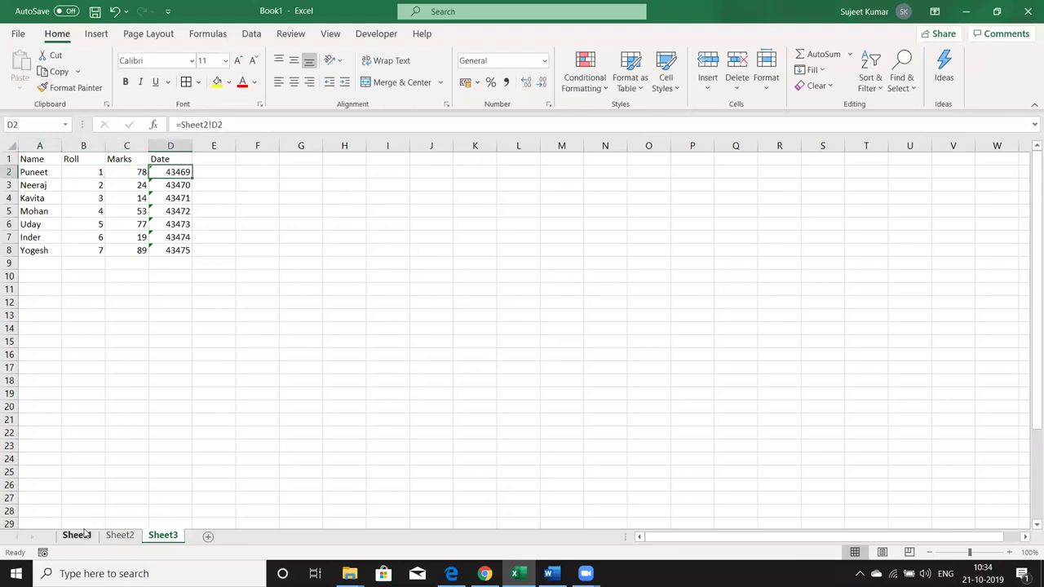
left_click(119, 535)
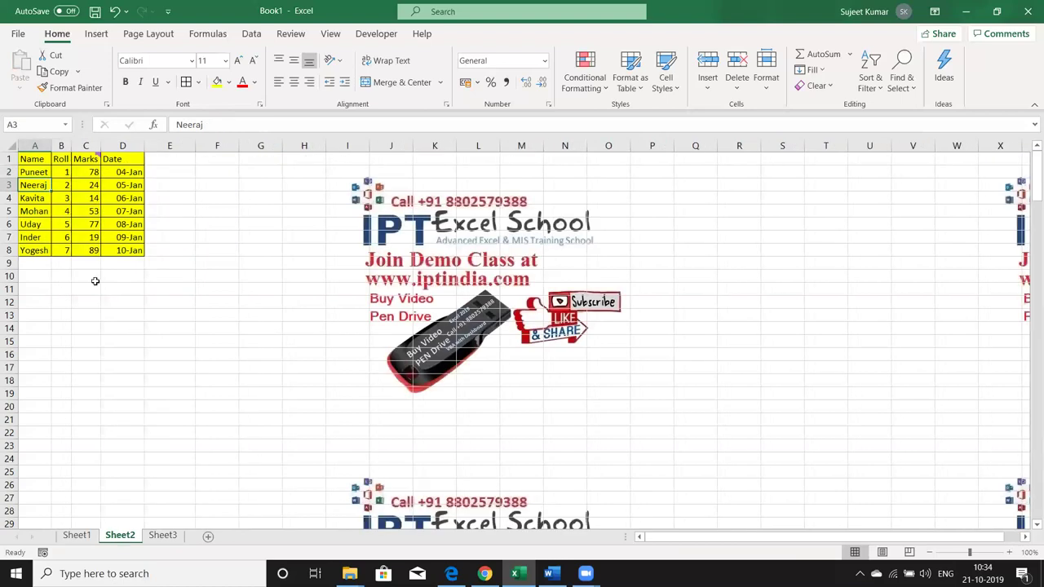
left_click_drag(39, 160, 127, 248)
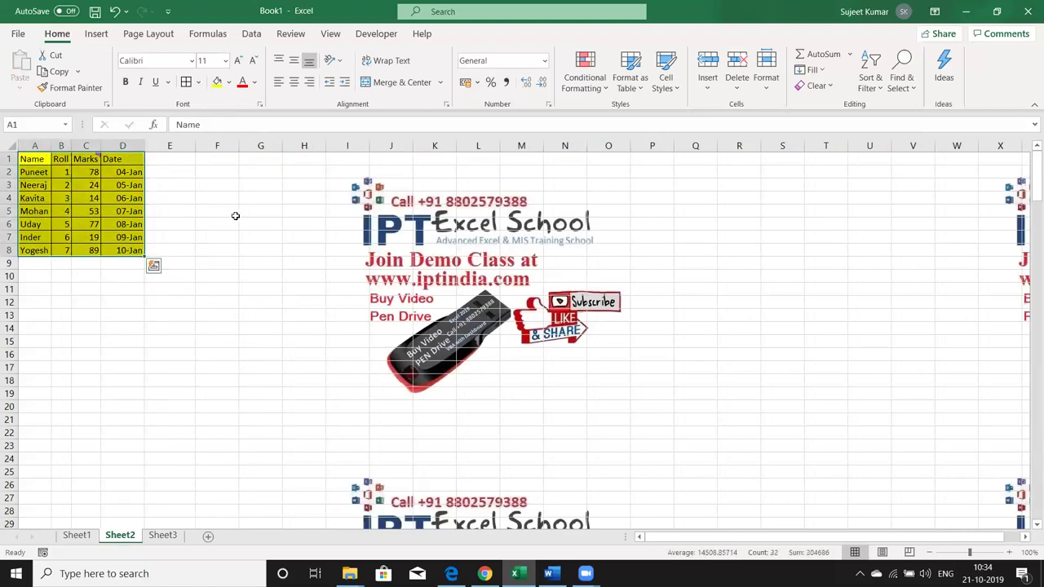
key("ctrl+c")
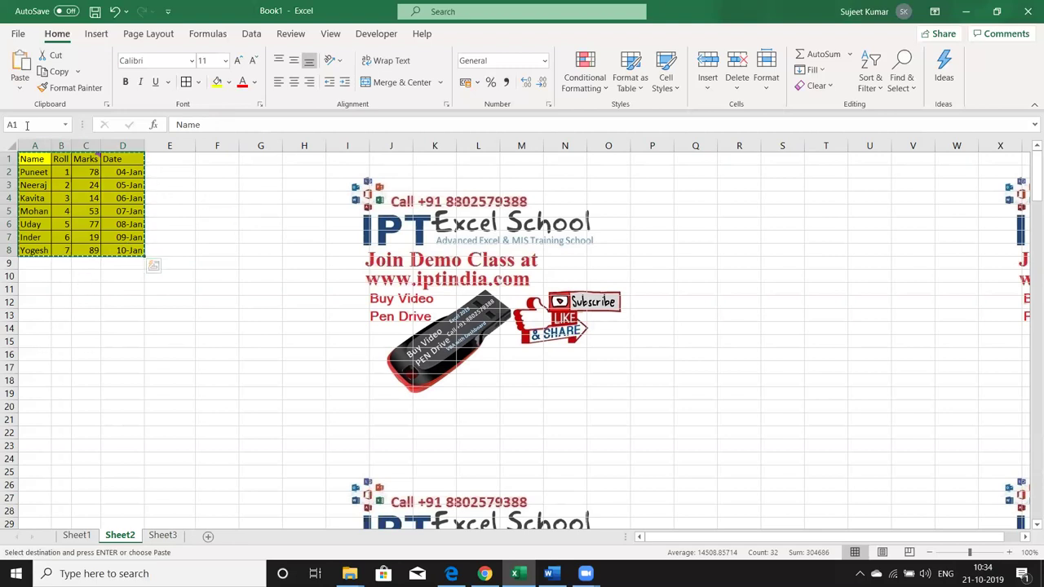
left_click(20, 90)
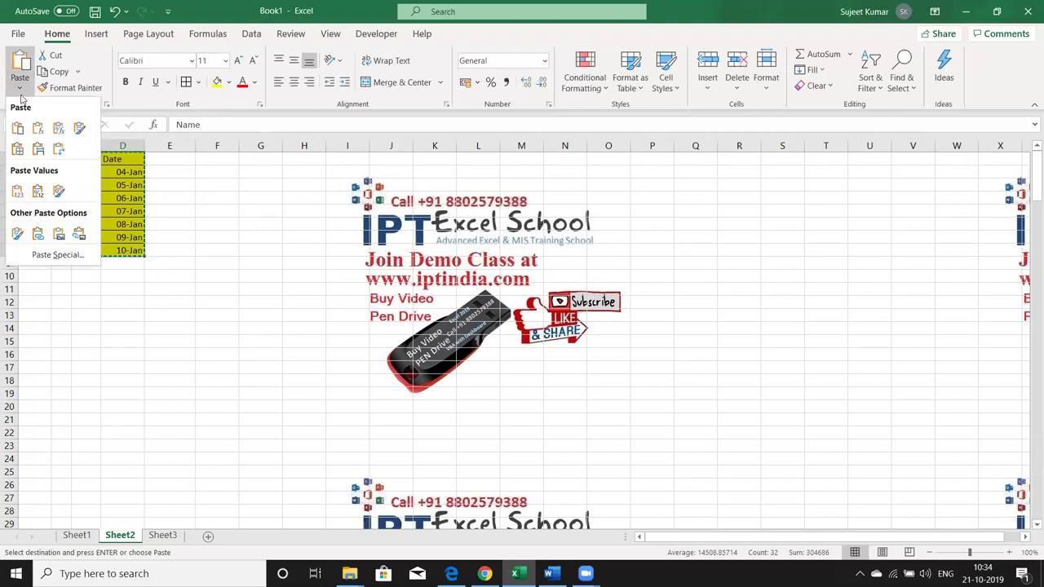
left_click(58, 235)
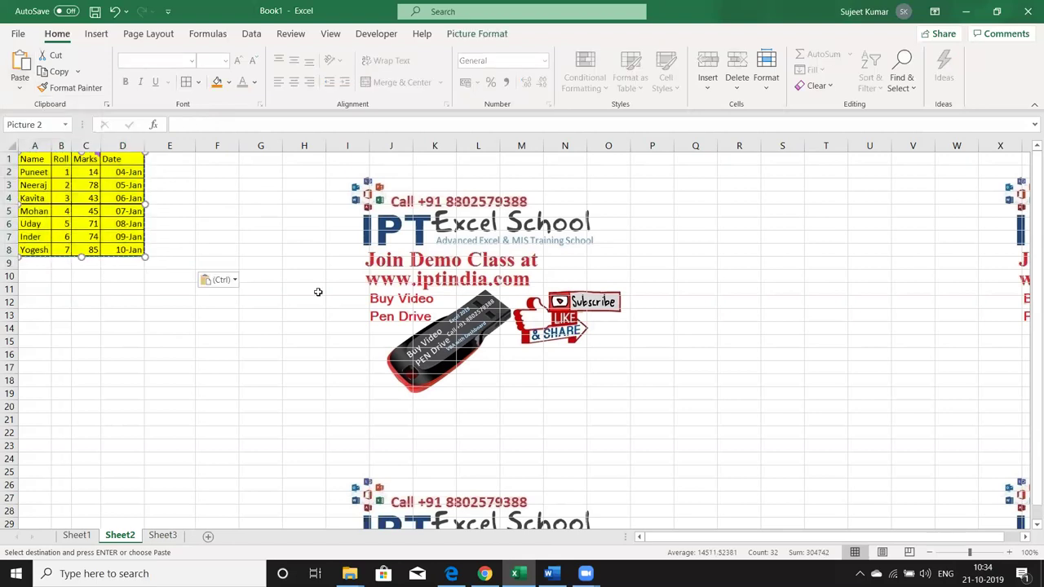
left_click(277, 313)
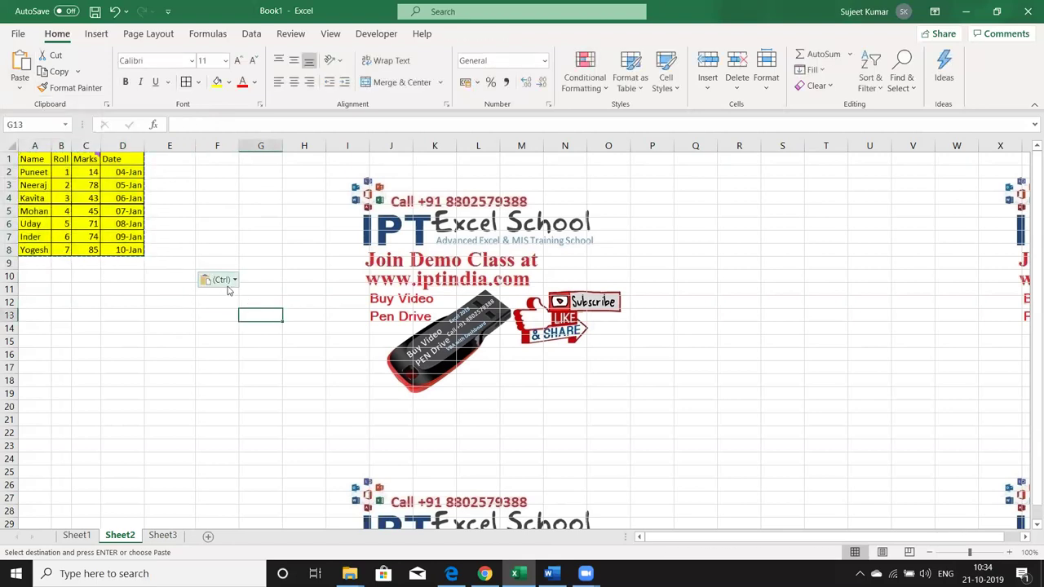
mouse_move(135, 220)
left_mouse_down()
mouse_move(332, 254)
mouse_move(325, 287)
left_mouse_up()
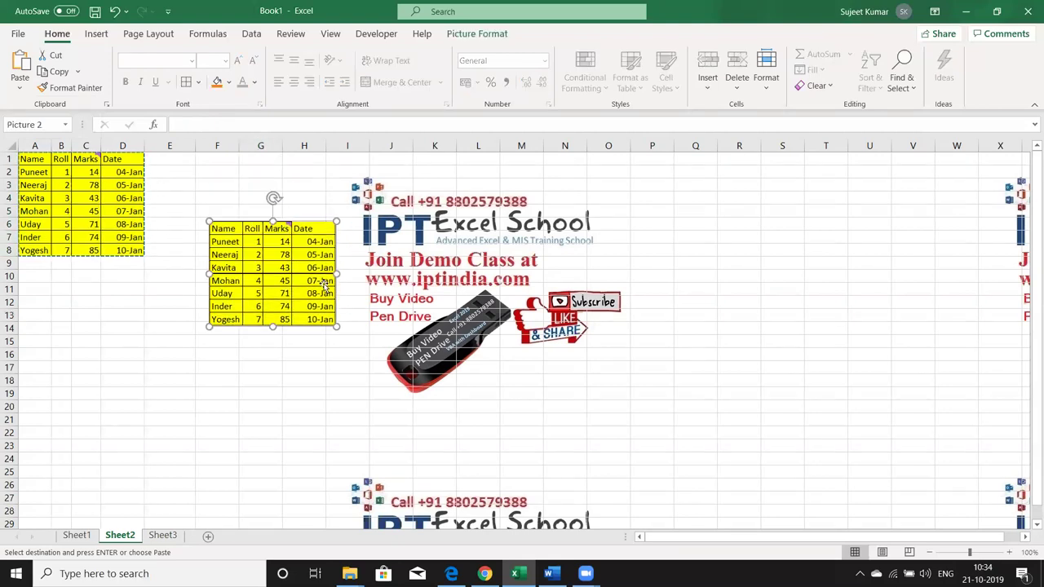
key("Delete")
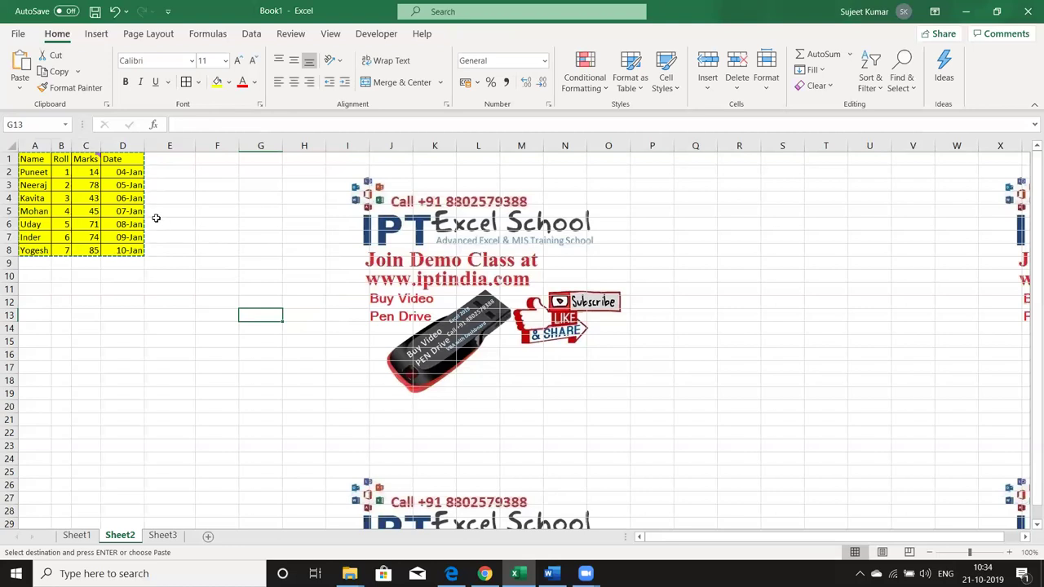
left_click(229, 234)
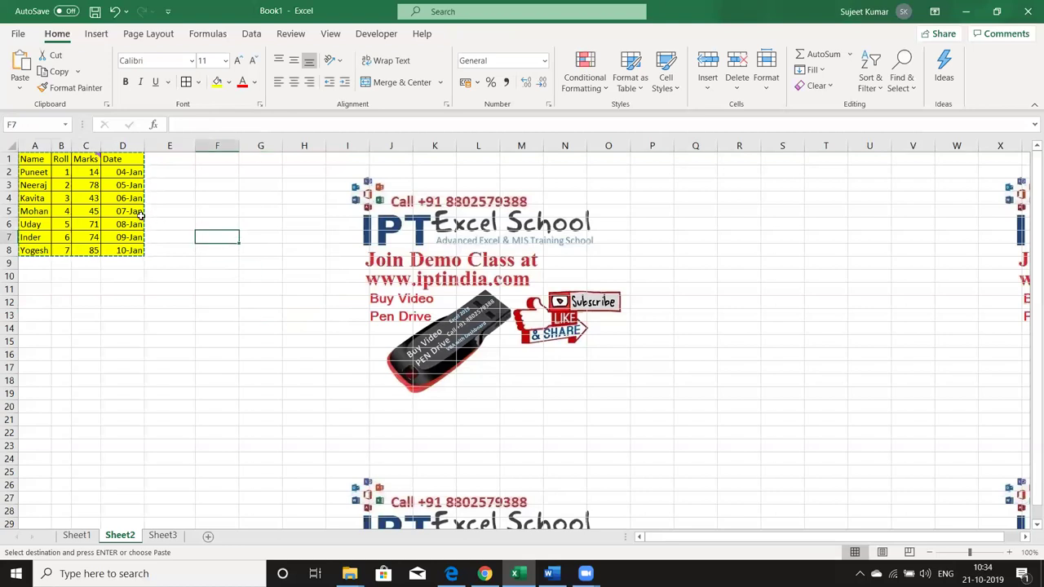
left_click(20, 88)
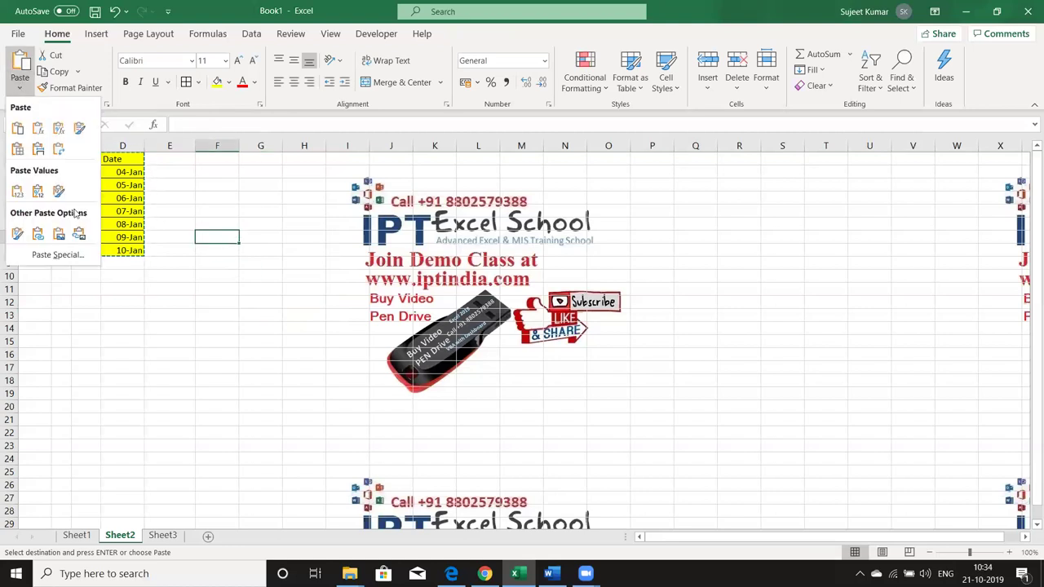
left_click(59, 234)
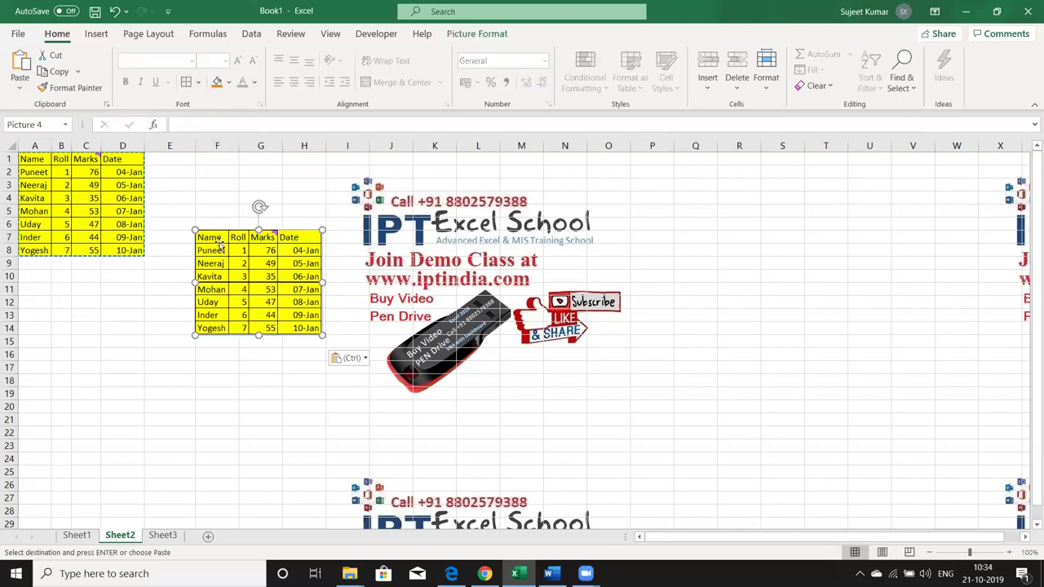
left_click(235, 380)
left_click(272, 317)
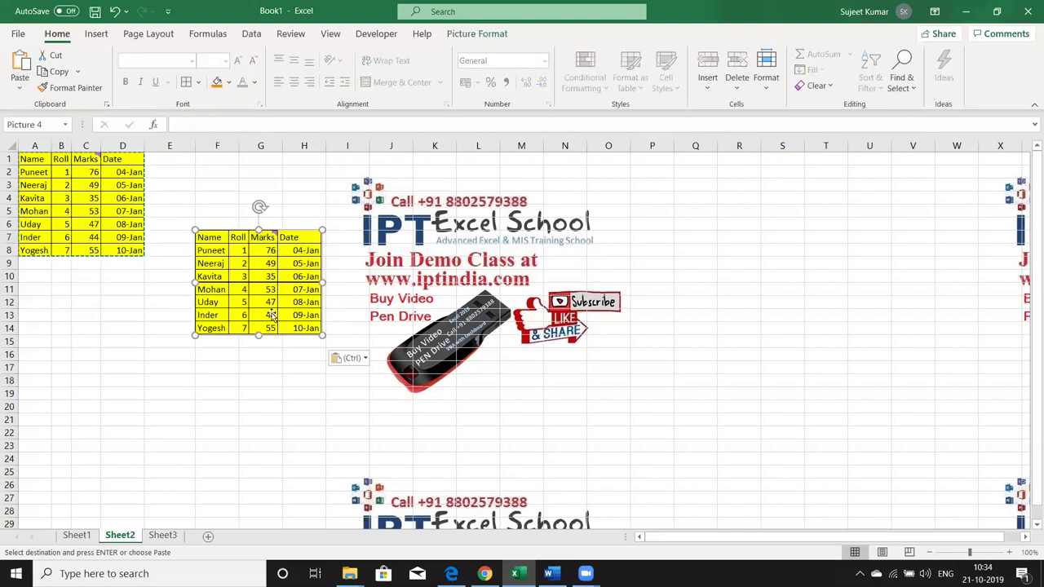
mouse_move(323, 335)
left_mouse_down()
mouse_move(479, 440)
mouse_move(277, 348)
left_mouse_up()
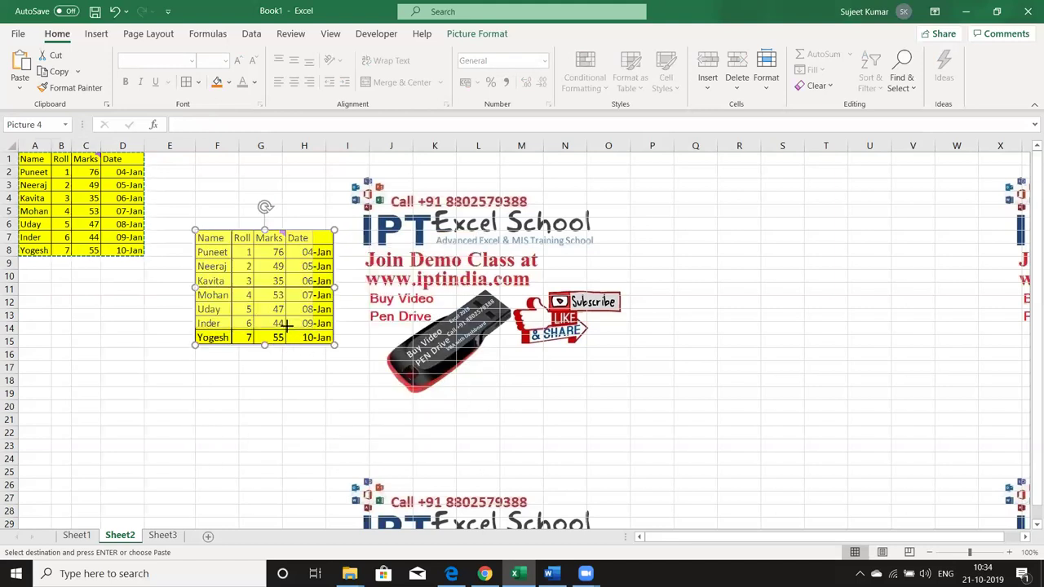
left_click_drag(288, 326, 300, 256)
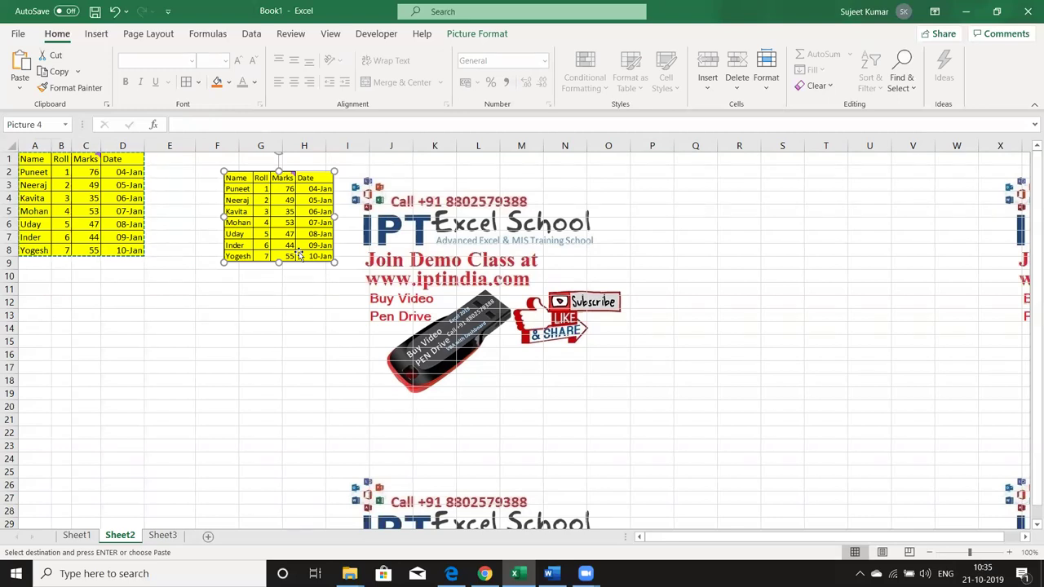
key("Delete")
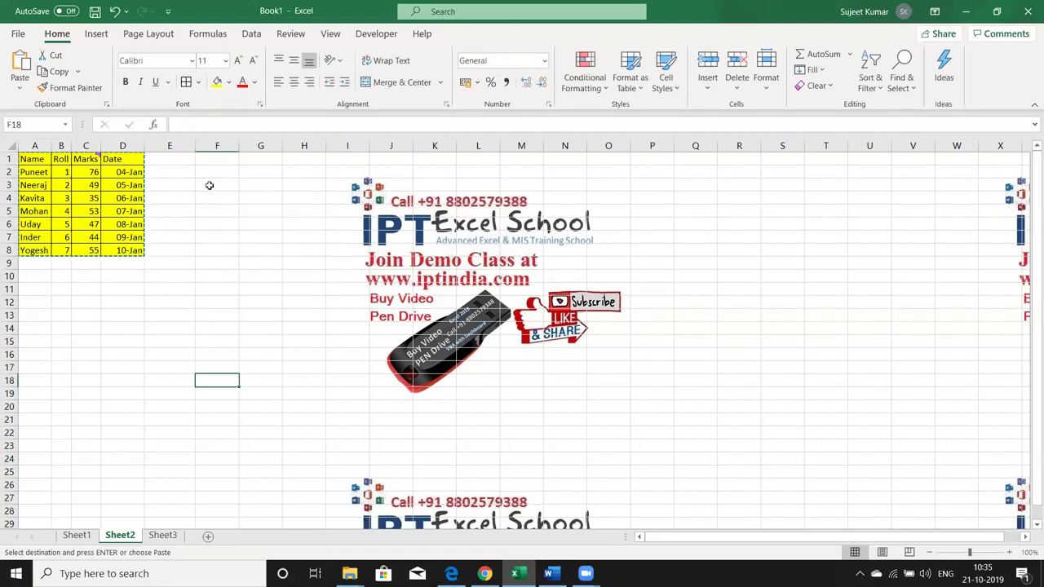
- Paste the copied table as a linked picture and place it beside the original
left_click(20, 87)
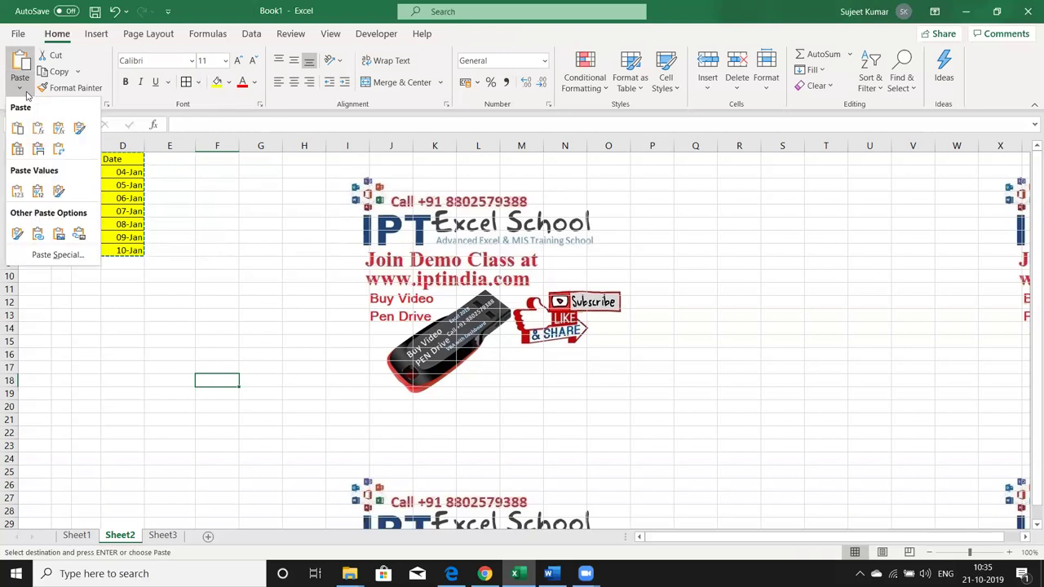
left_click(79, 234)
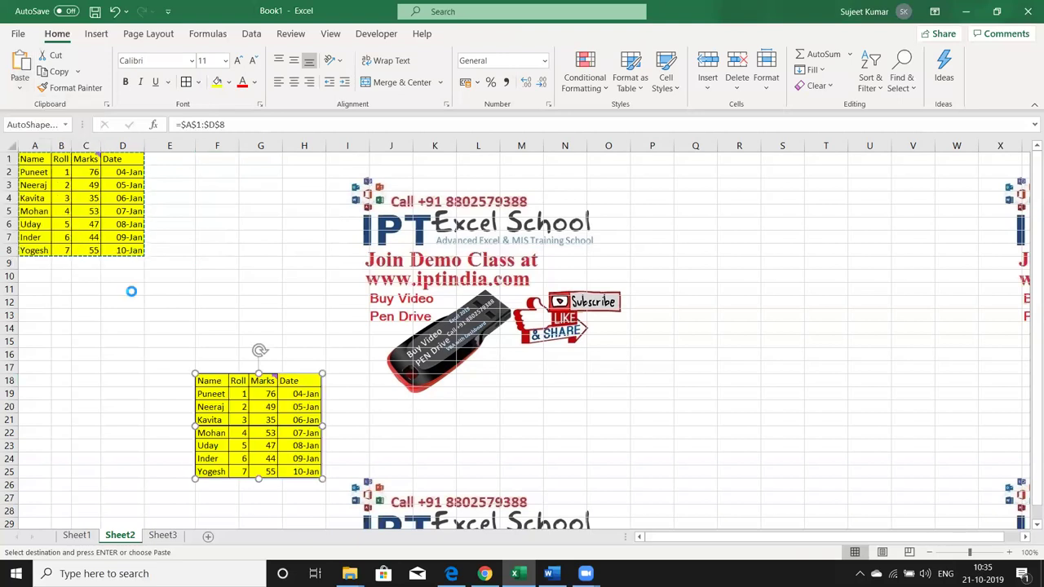
left_click_drag(266, 415, 269, 269)
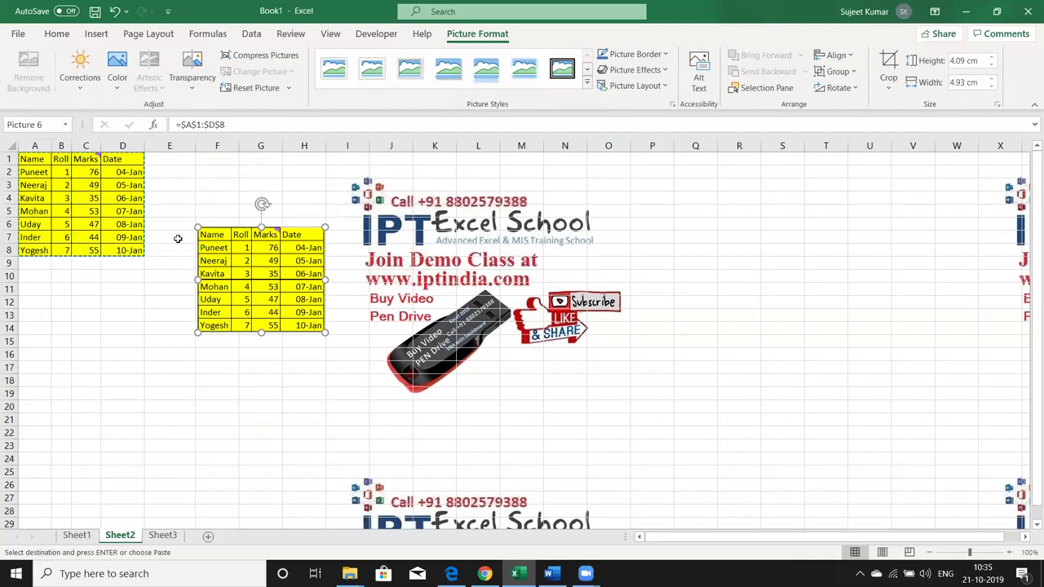
- Fill date cell D5 green and confirm the linked picture mirrors the change
left_click(139, 212)
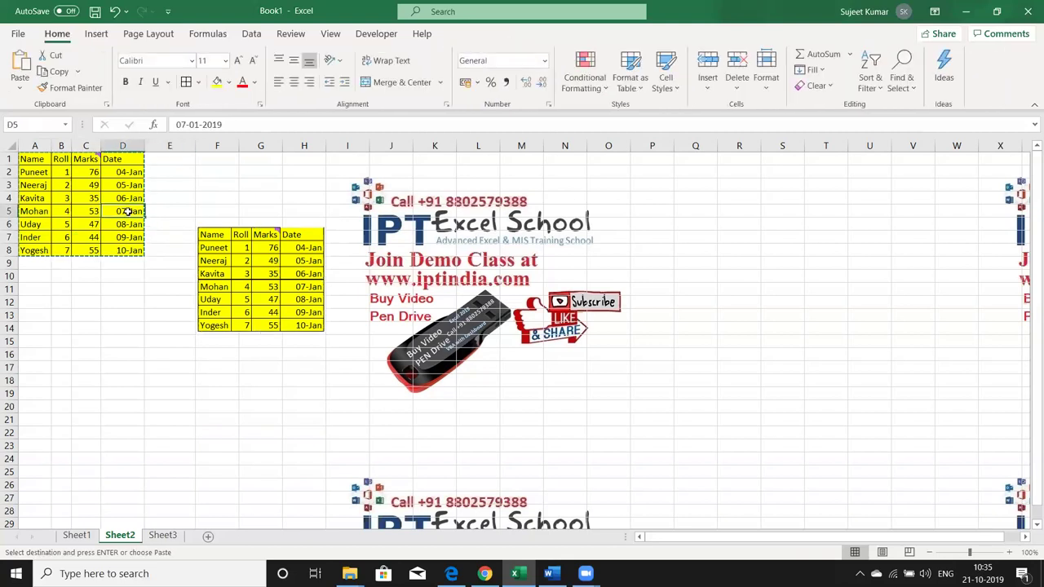
left_click(229, 83)
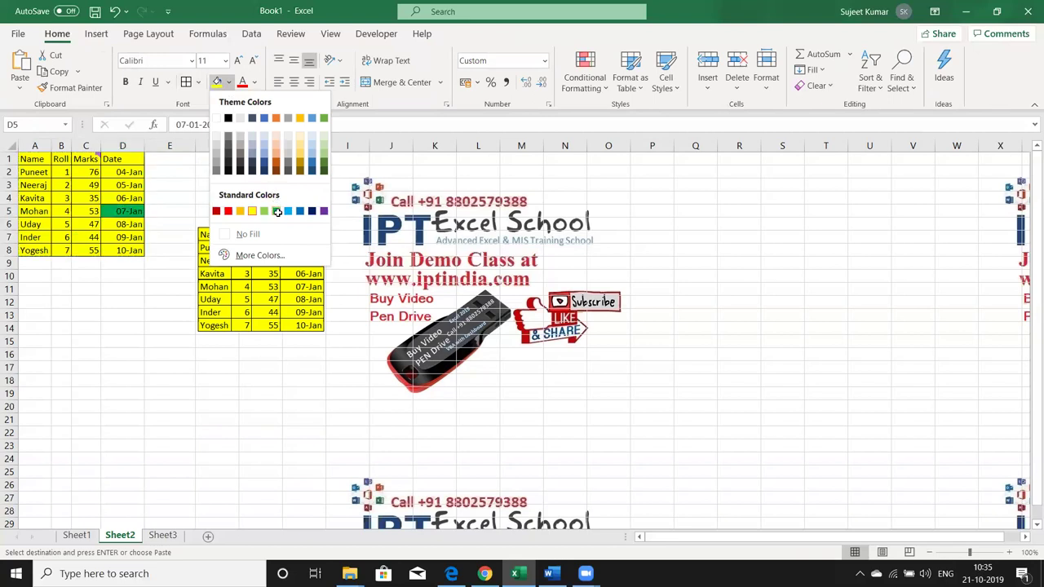
left_click(278, 212)
left_click(277, 294)
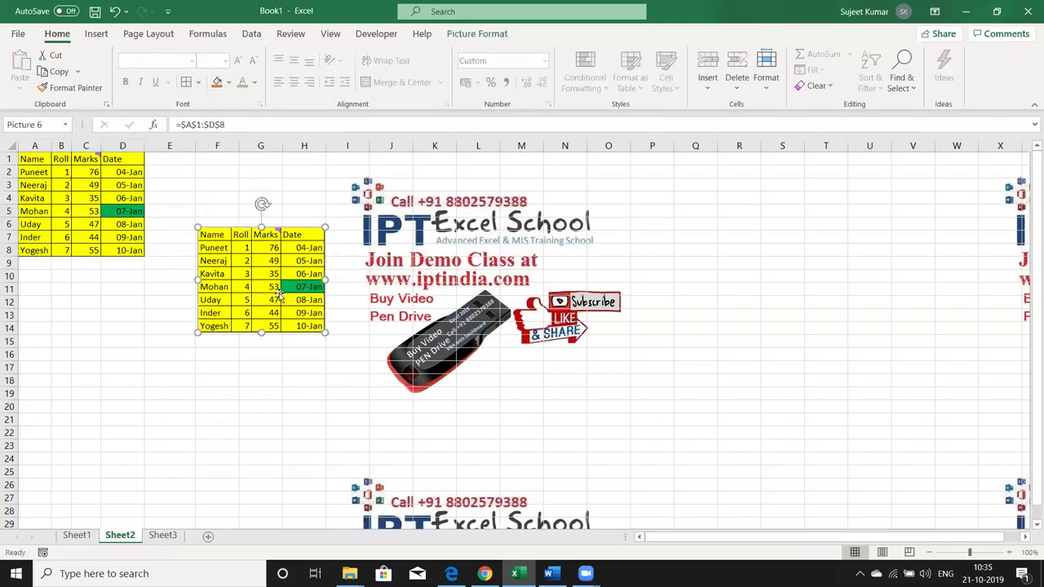